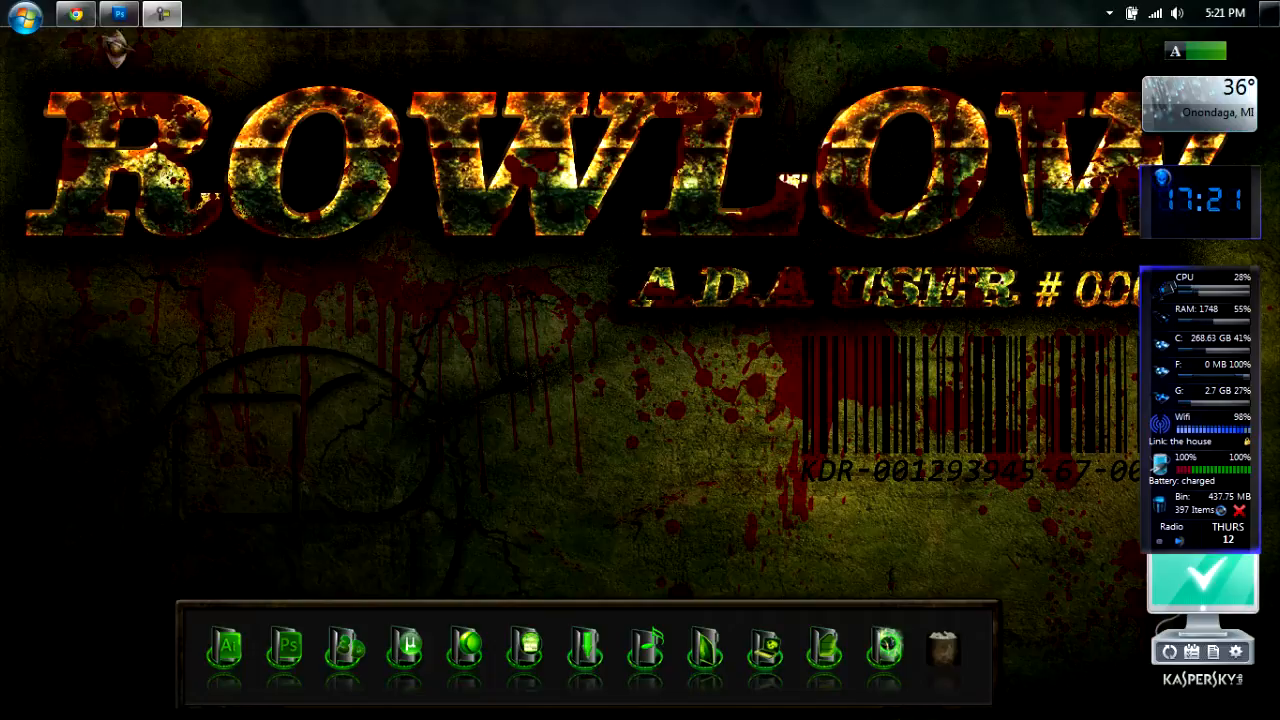
- Close the browser window with the finished orb picture and switch to Photoshop
click(116, 34)
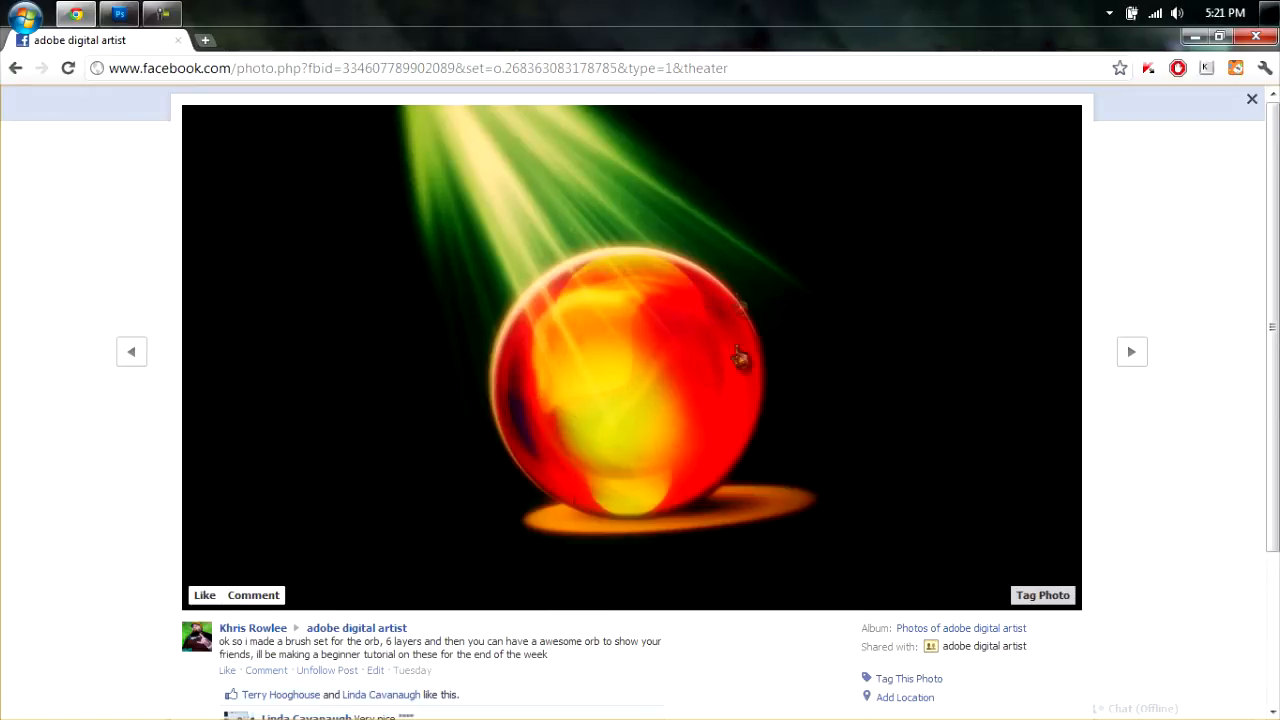
click(1256, 36)
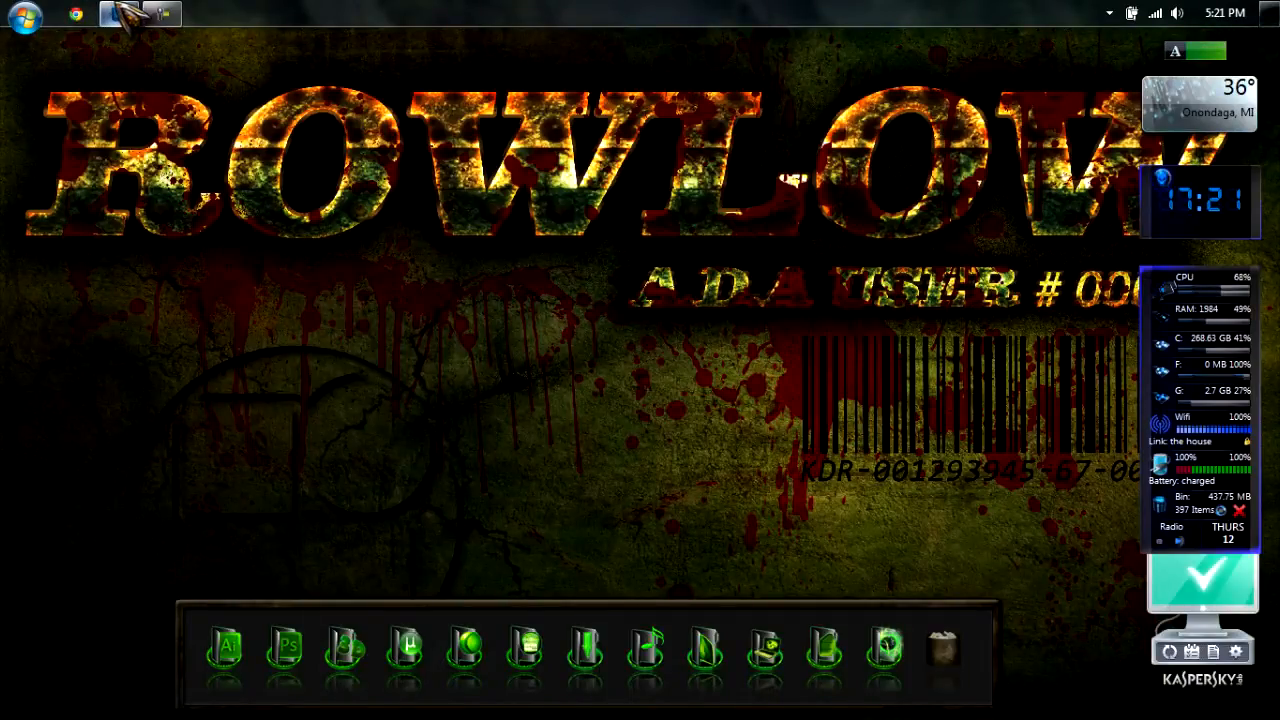
click(126, 18)
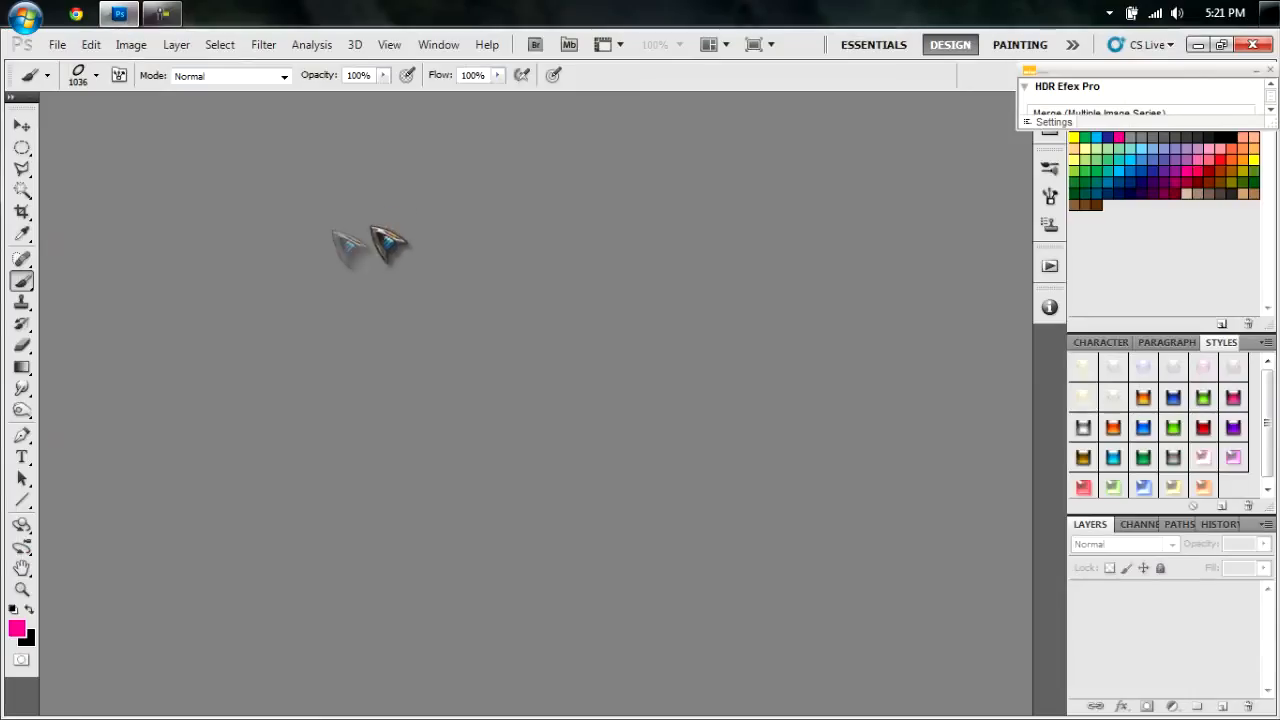
- Create a new document from the 2999 px X 1111 px preset with white background contents, and fill it with black
click(57, 44)
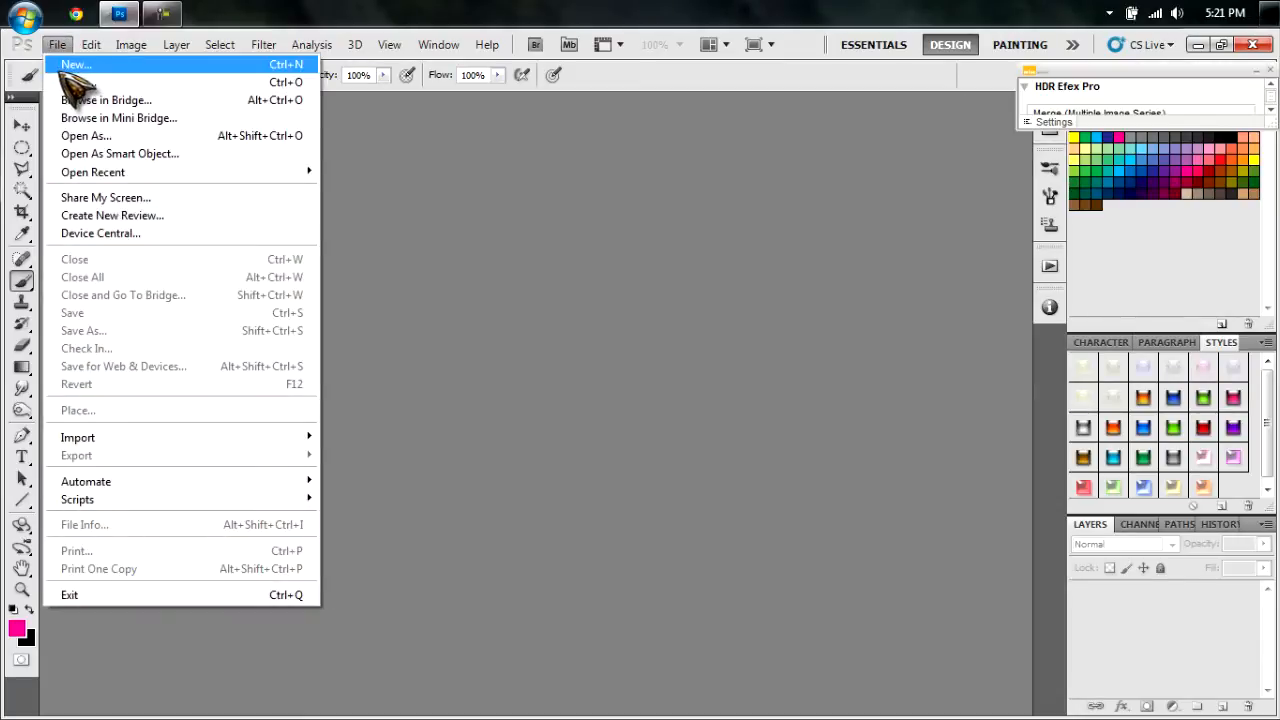
click(60, 80)
click(860, 200)
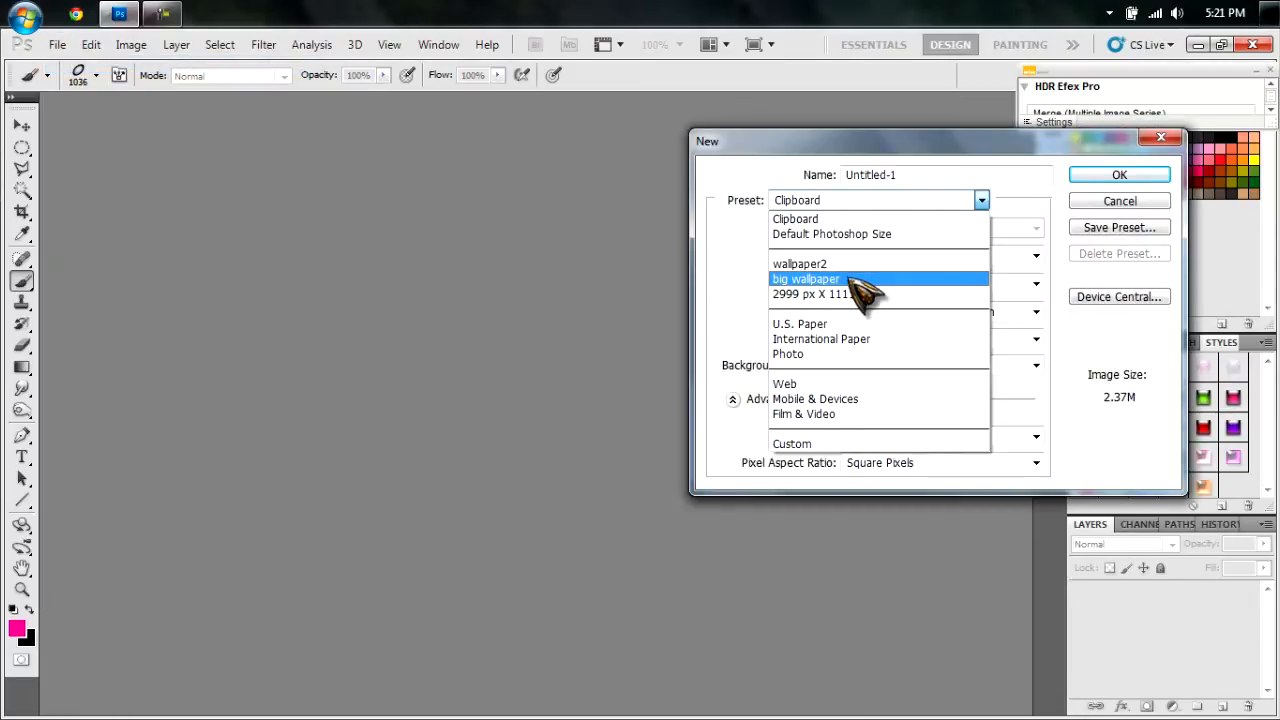
click(782, 296)
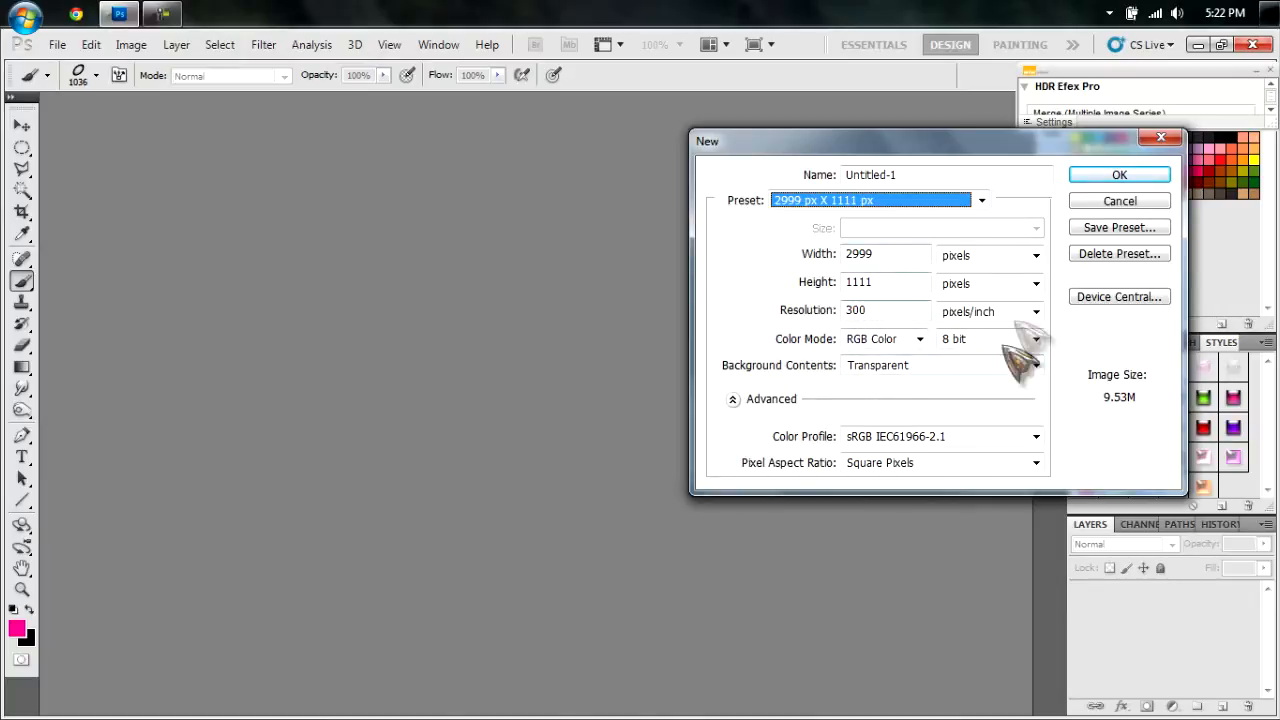
click(1038, 368)
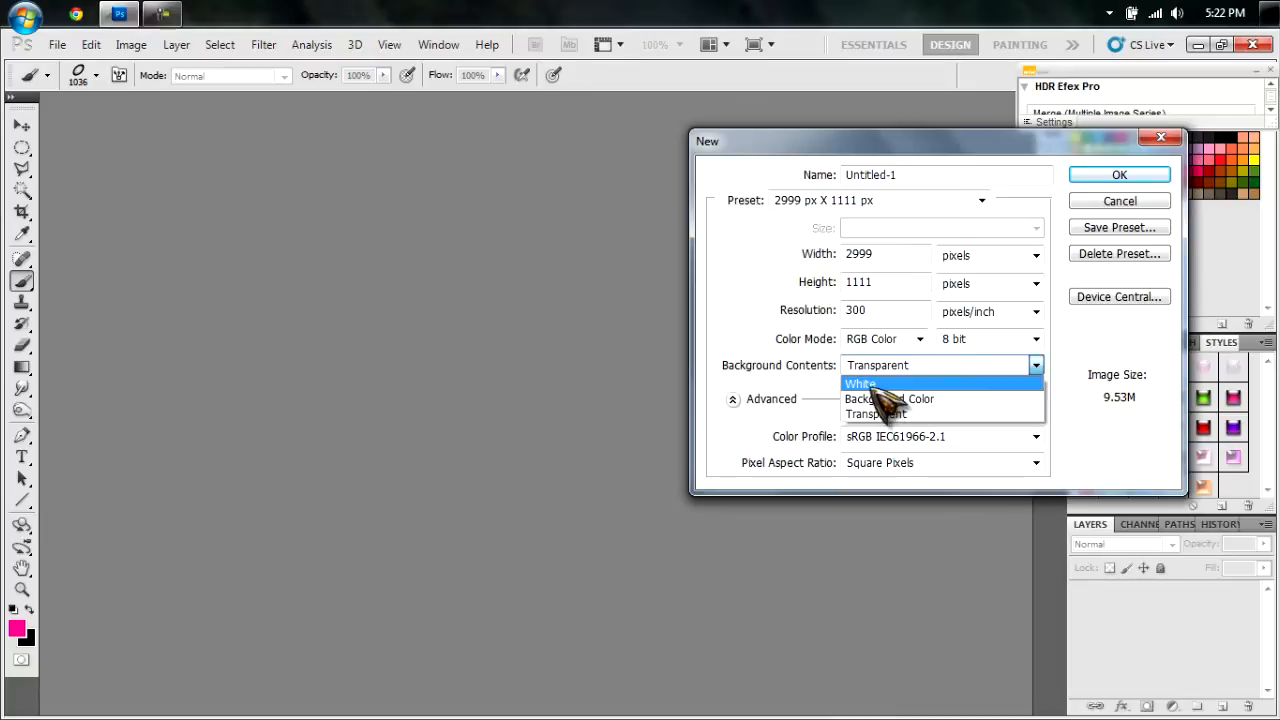
click(865, 384)
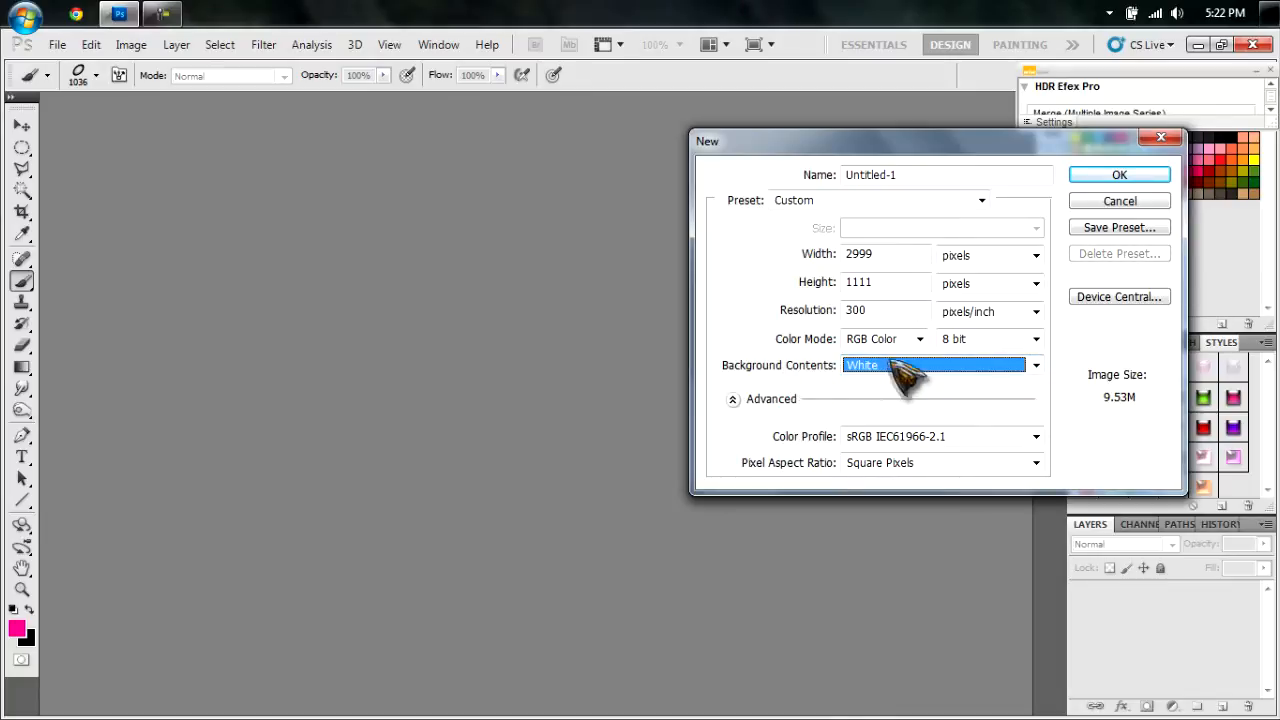
click(1117, 177)
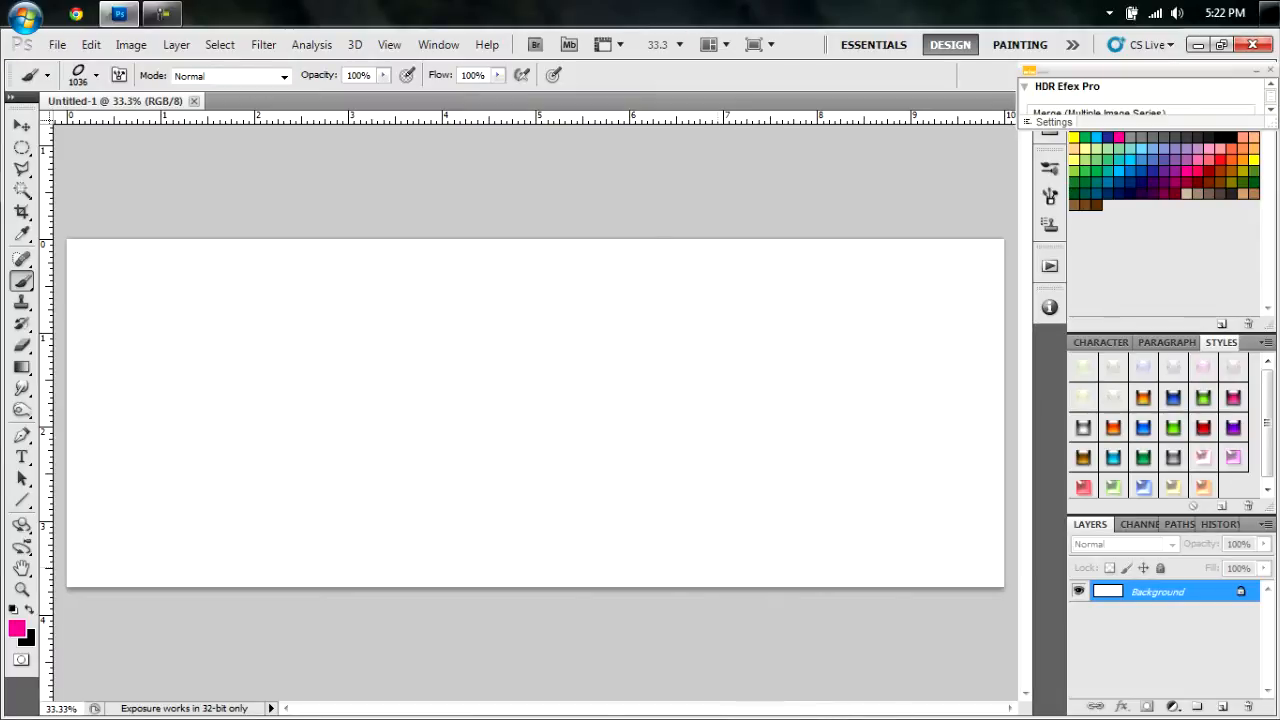
key(ctrl+BackSpace)
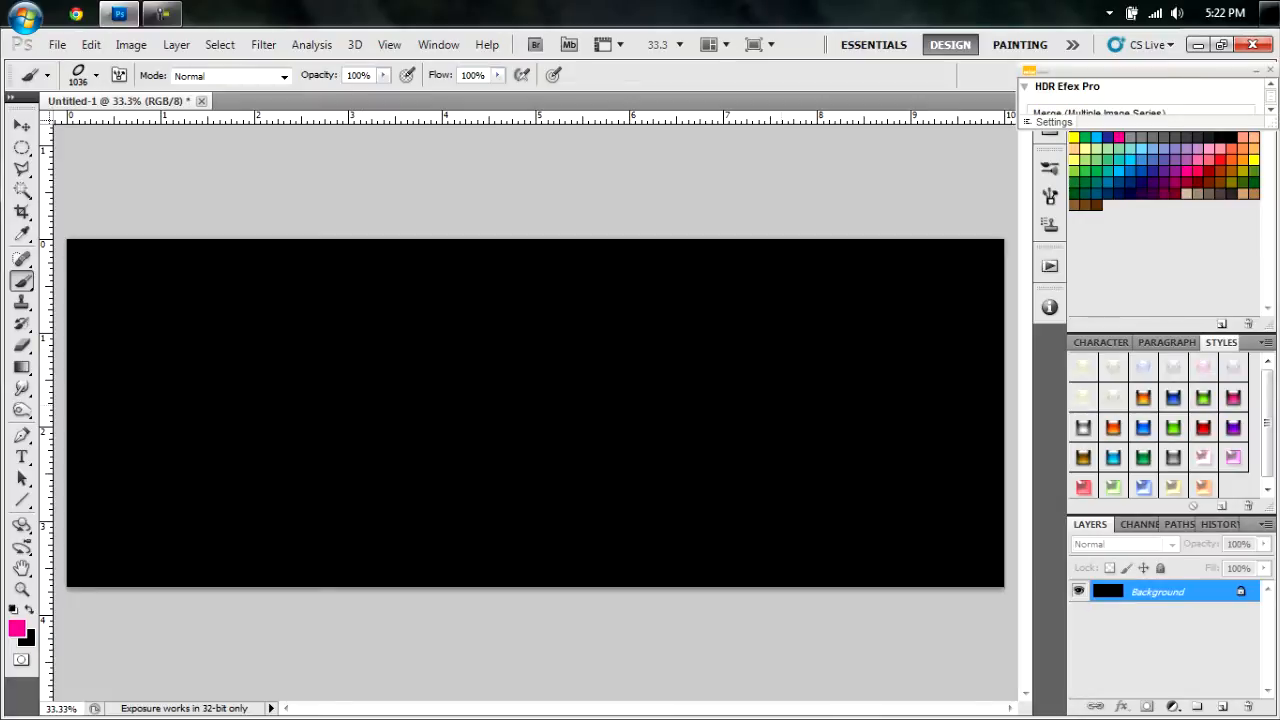
- Add a new layer and stamp a pink orb on it once with the 917 px orb brush
click(1222, 706)
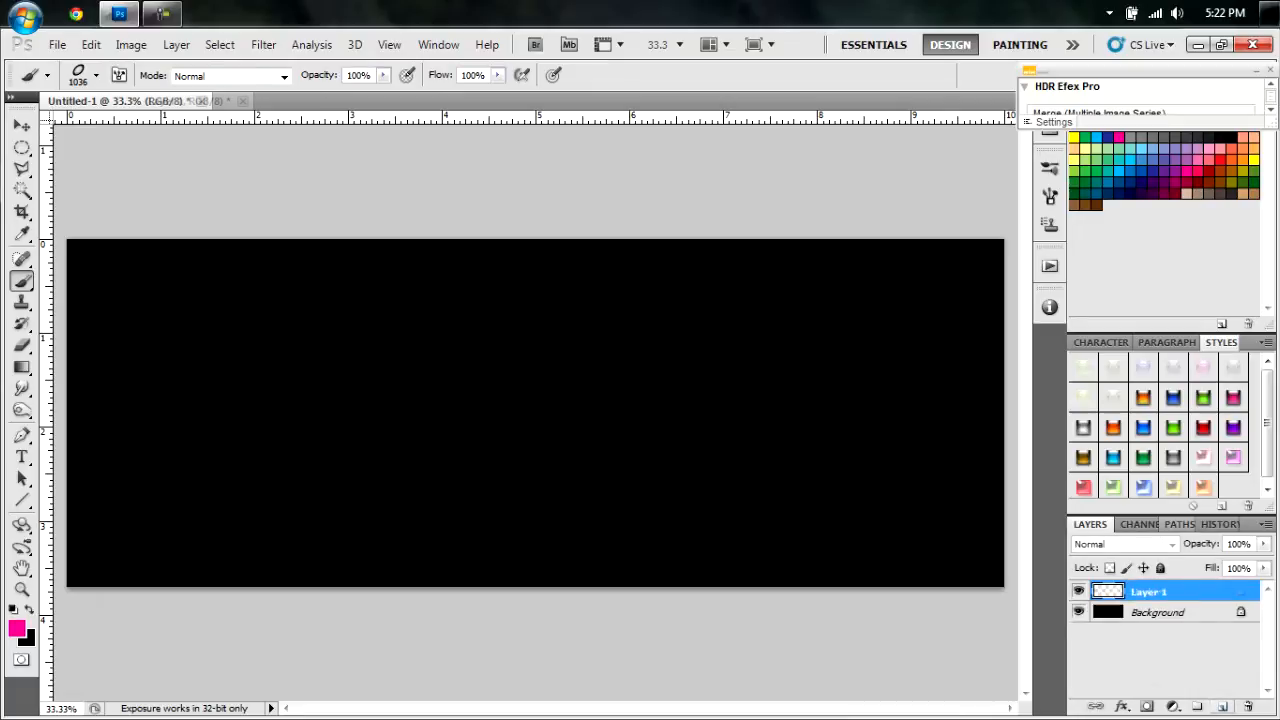
right_click(408, 393)
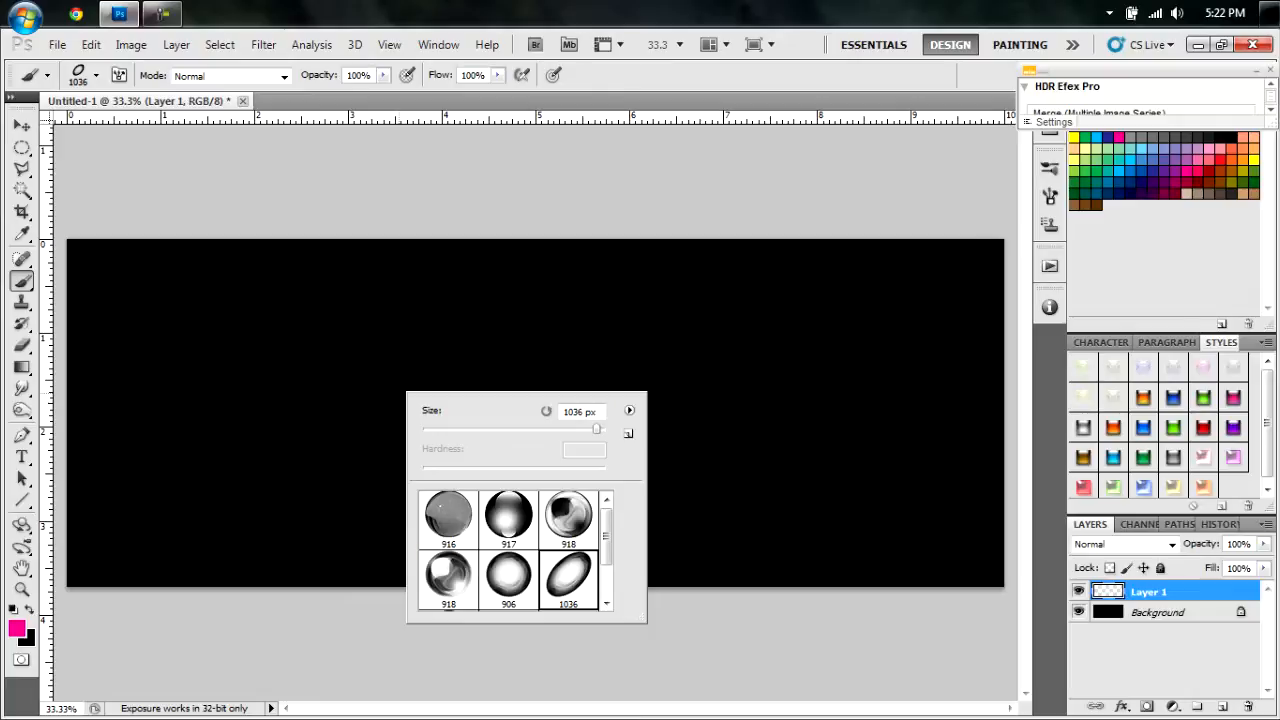
click(448, 515)
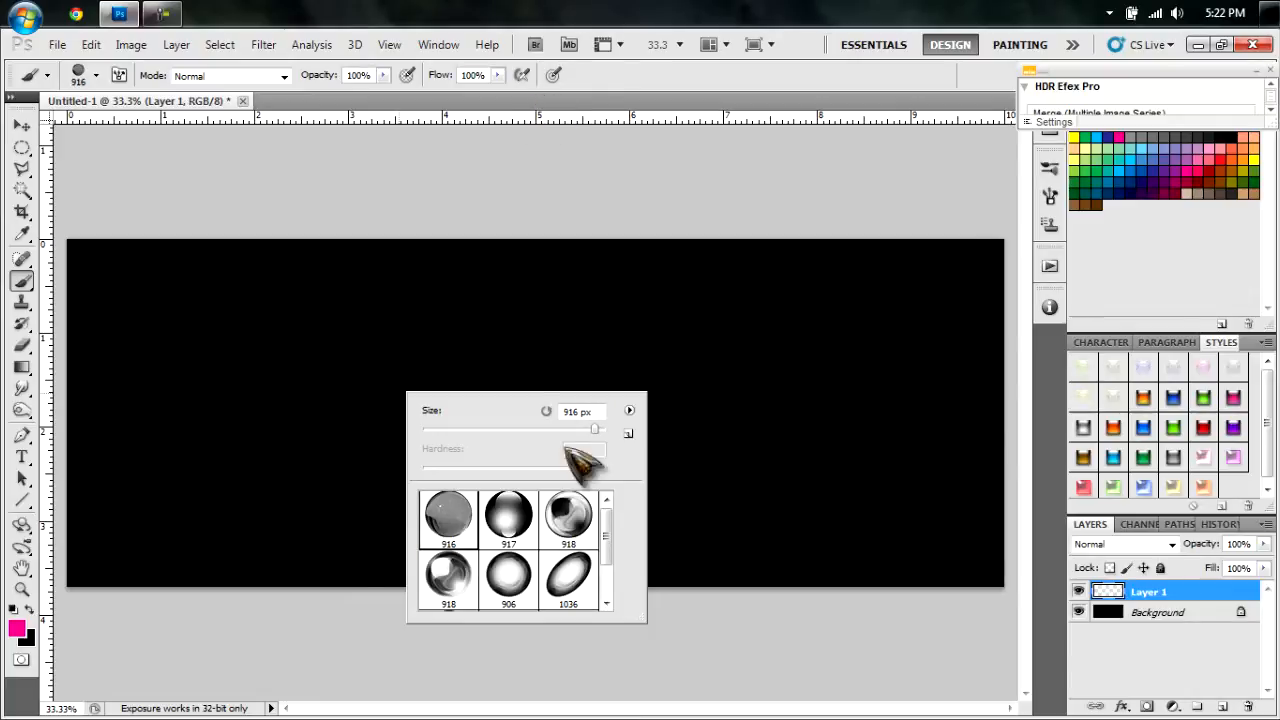
click(527, 510)
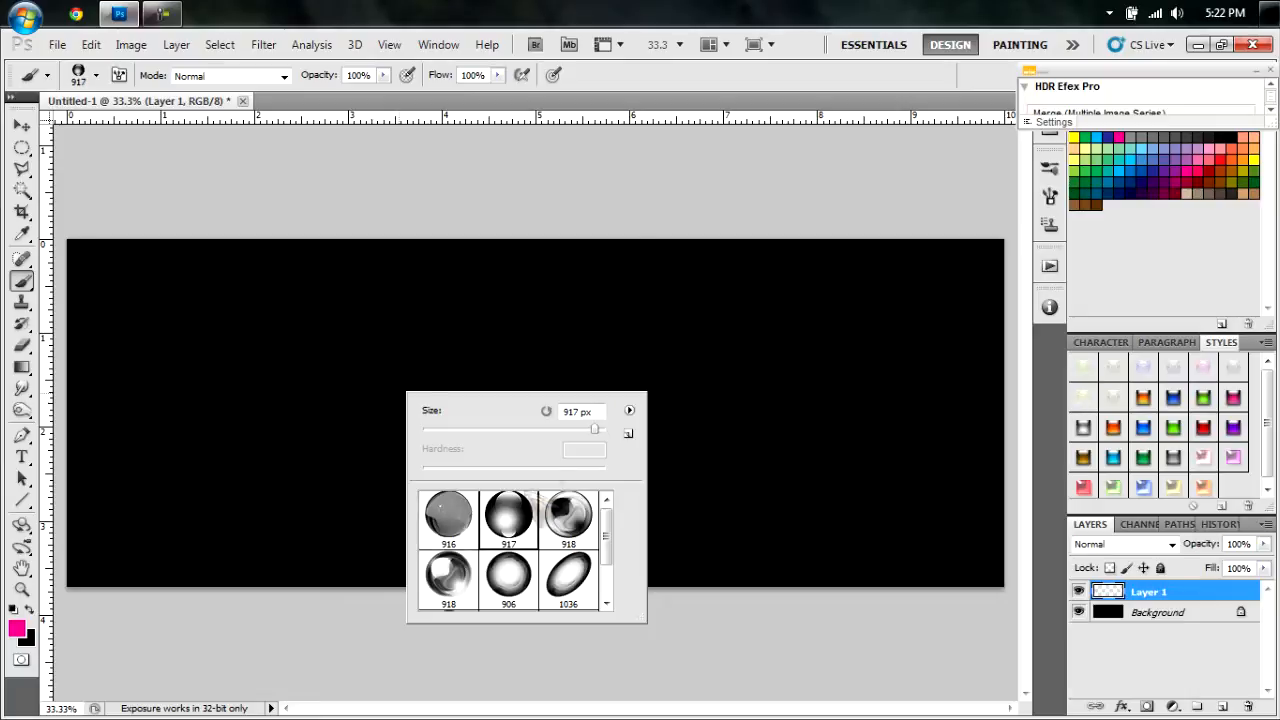
click(557, 101)
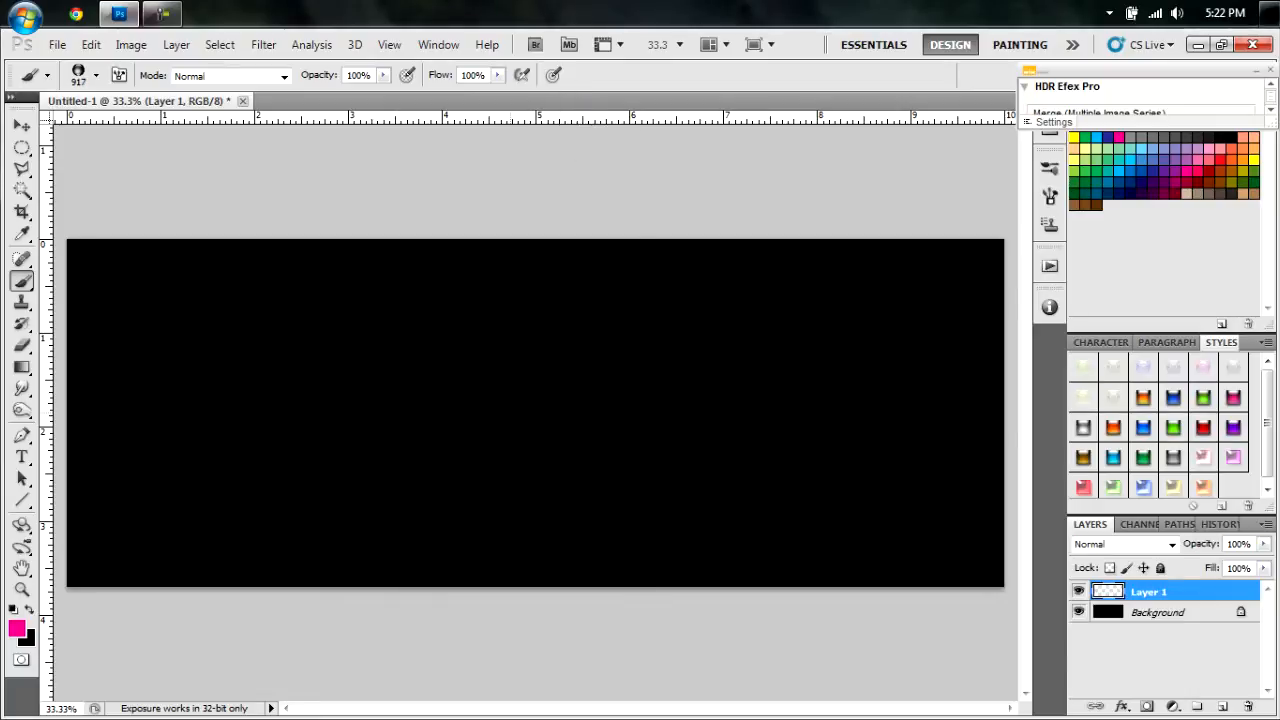
click(511, 411)
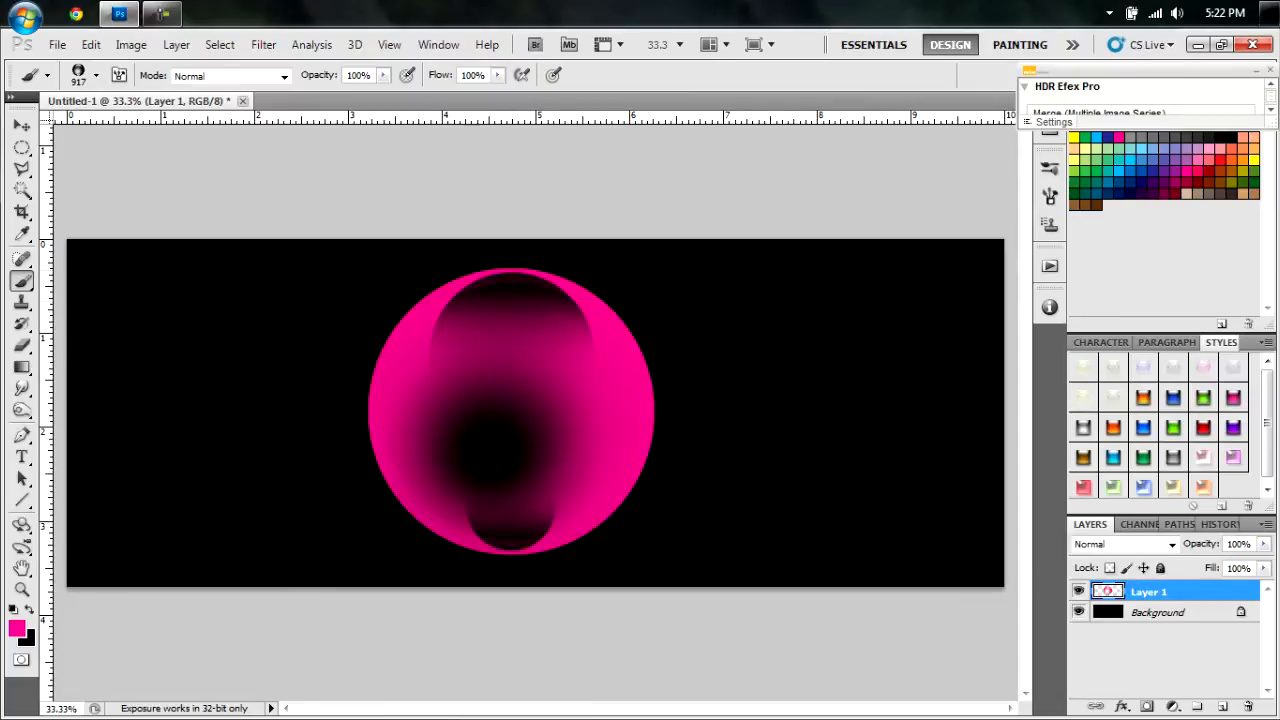
- Make a circular selection of the pink orb with the Magic Wand and replace its layer with a new empty layer
click(22, 190)
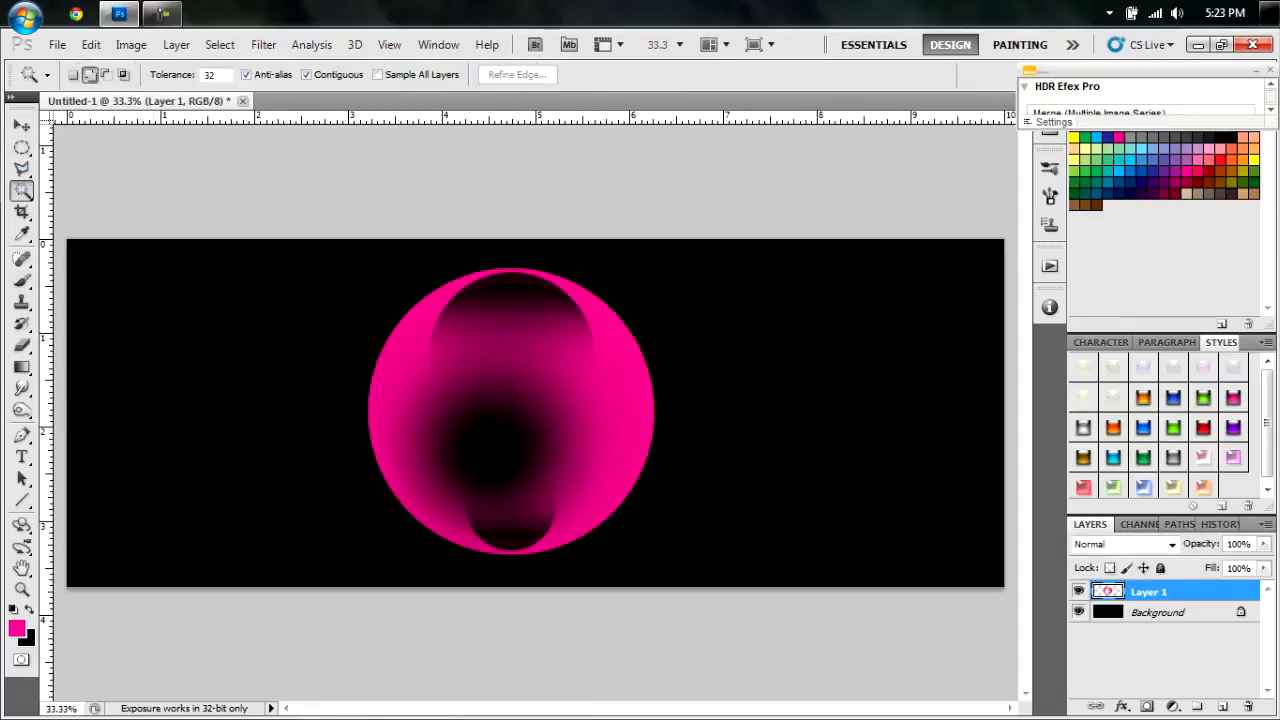
click(250, 410)
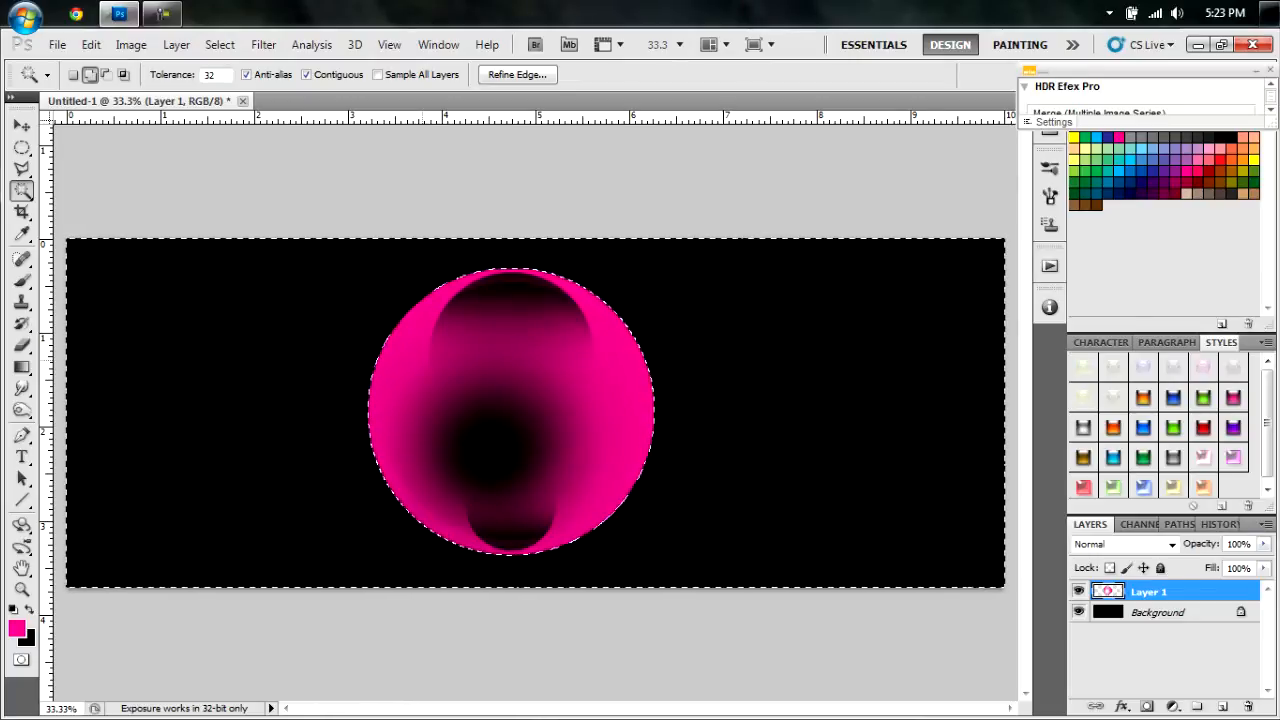
key(ctrl+shift+i)
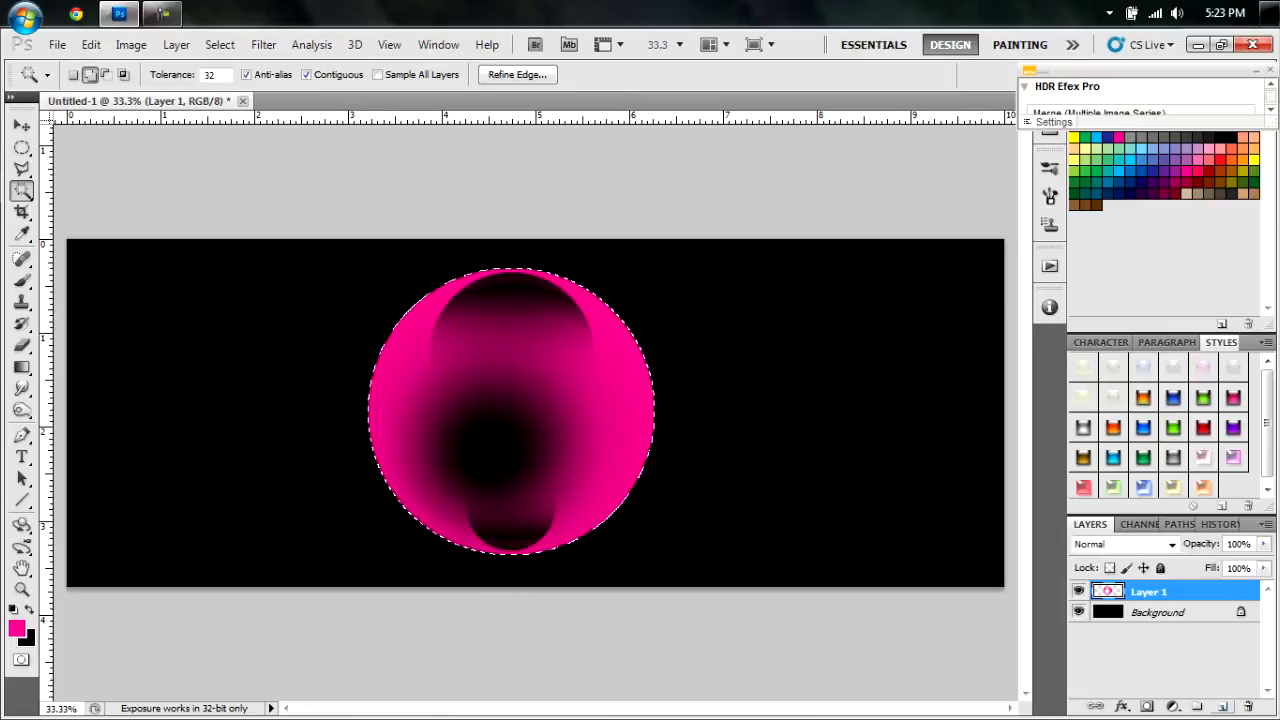
click(1222, 706)
drag(1160, 612, 1248, 706)
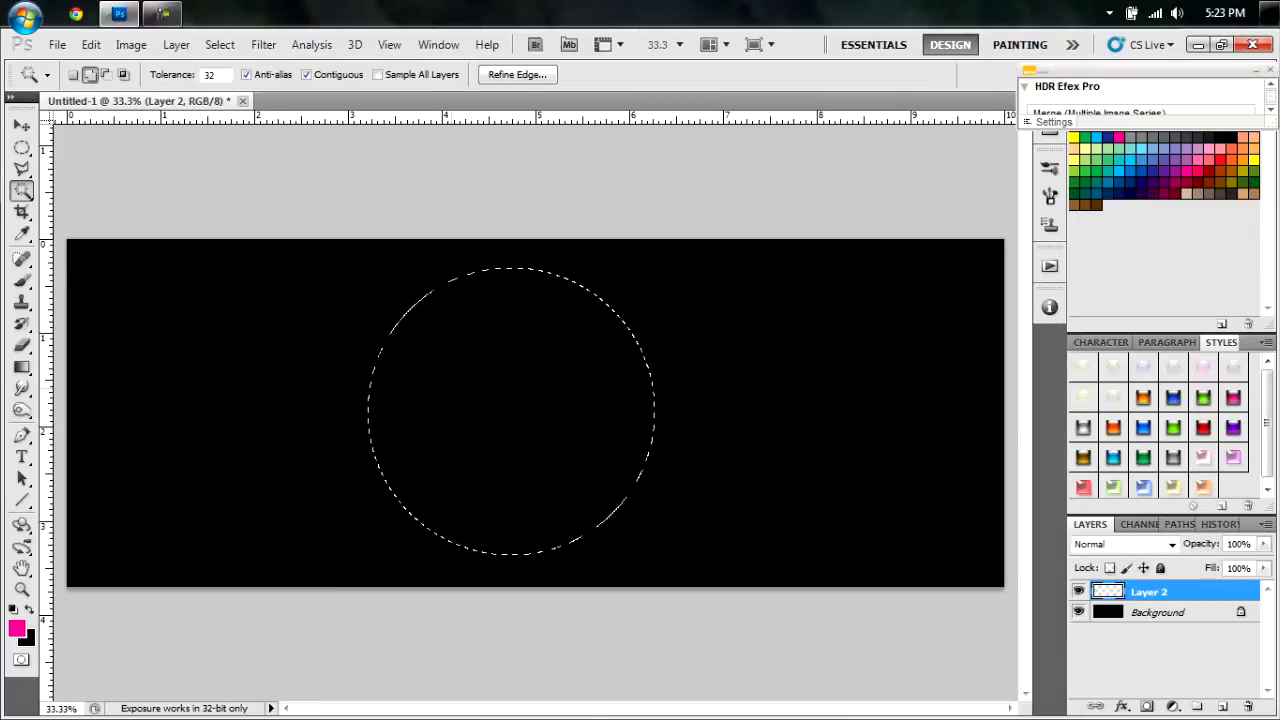
- Activate the Brush tool and look through the available orb brush presets
click(22, 280)
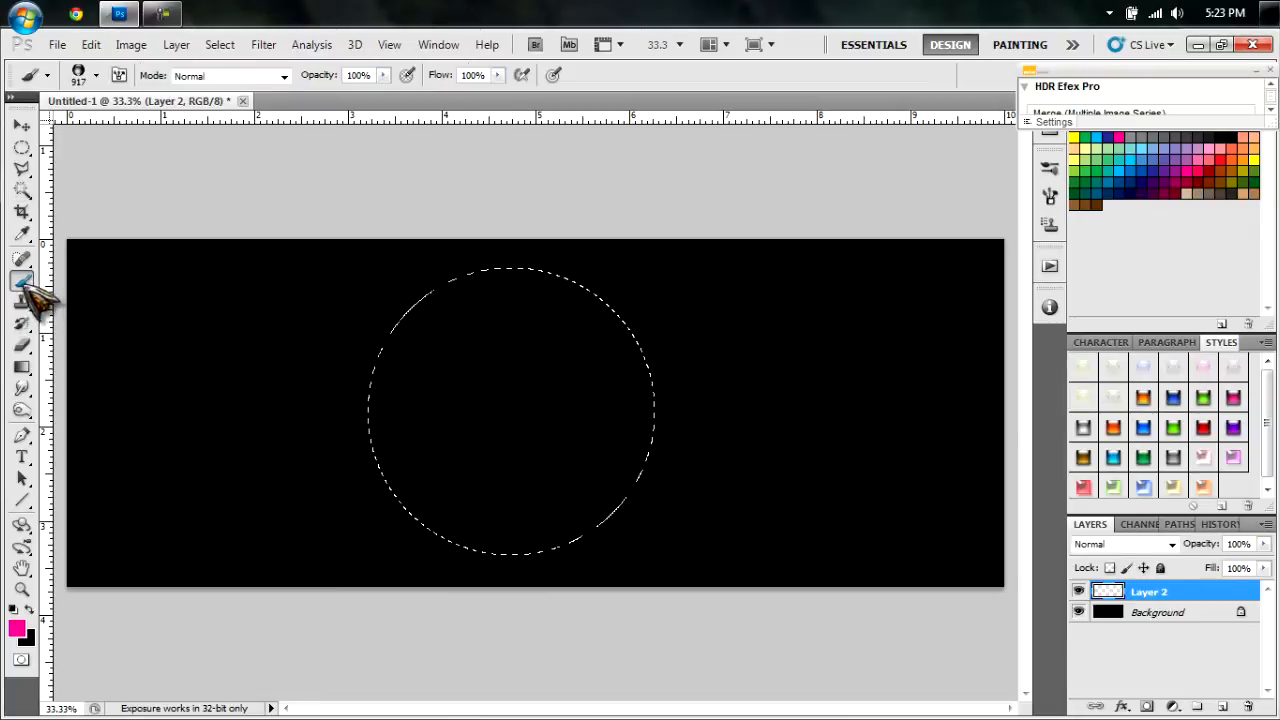
right_click(511, 410)
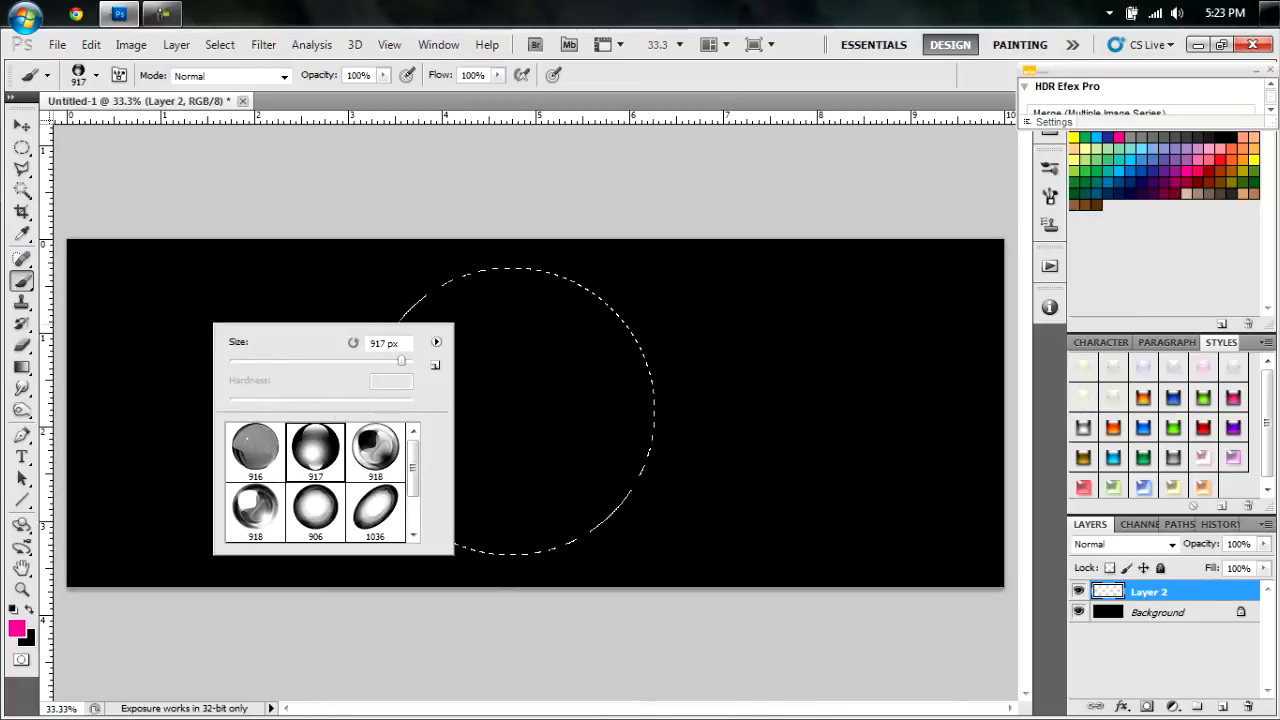
drag(414, 458, 418, 503)
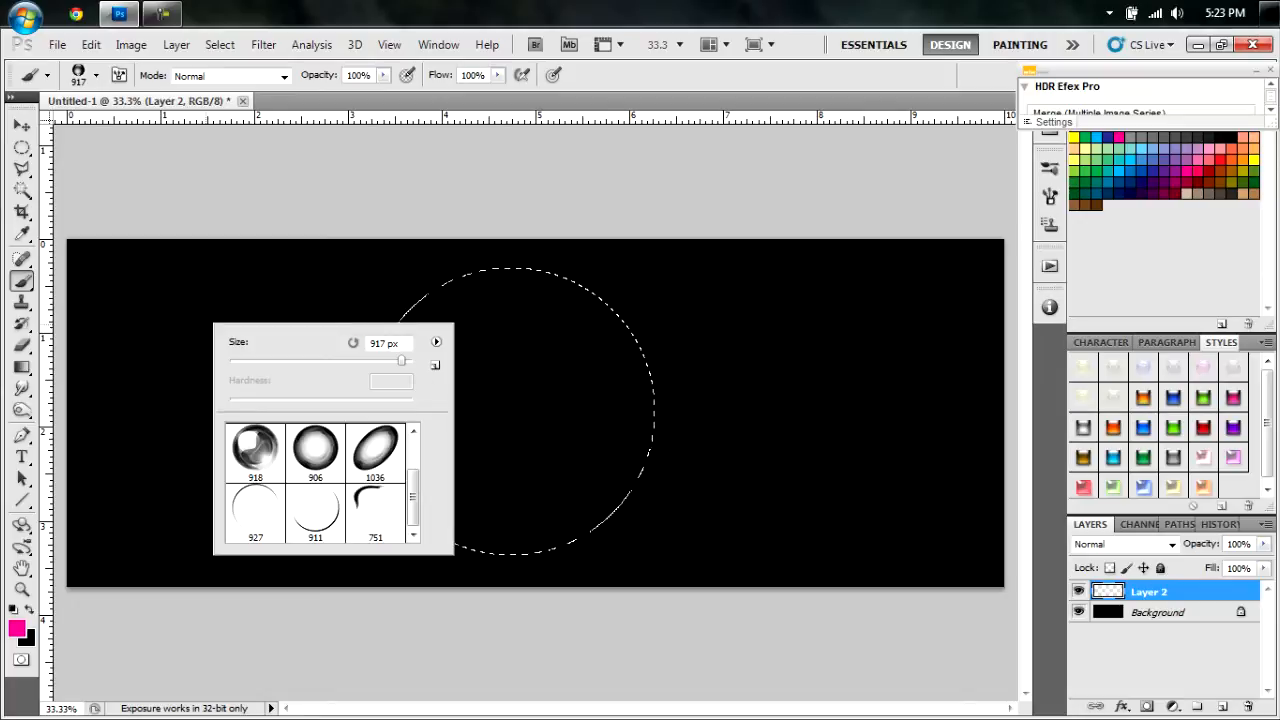
click(467, 98)
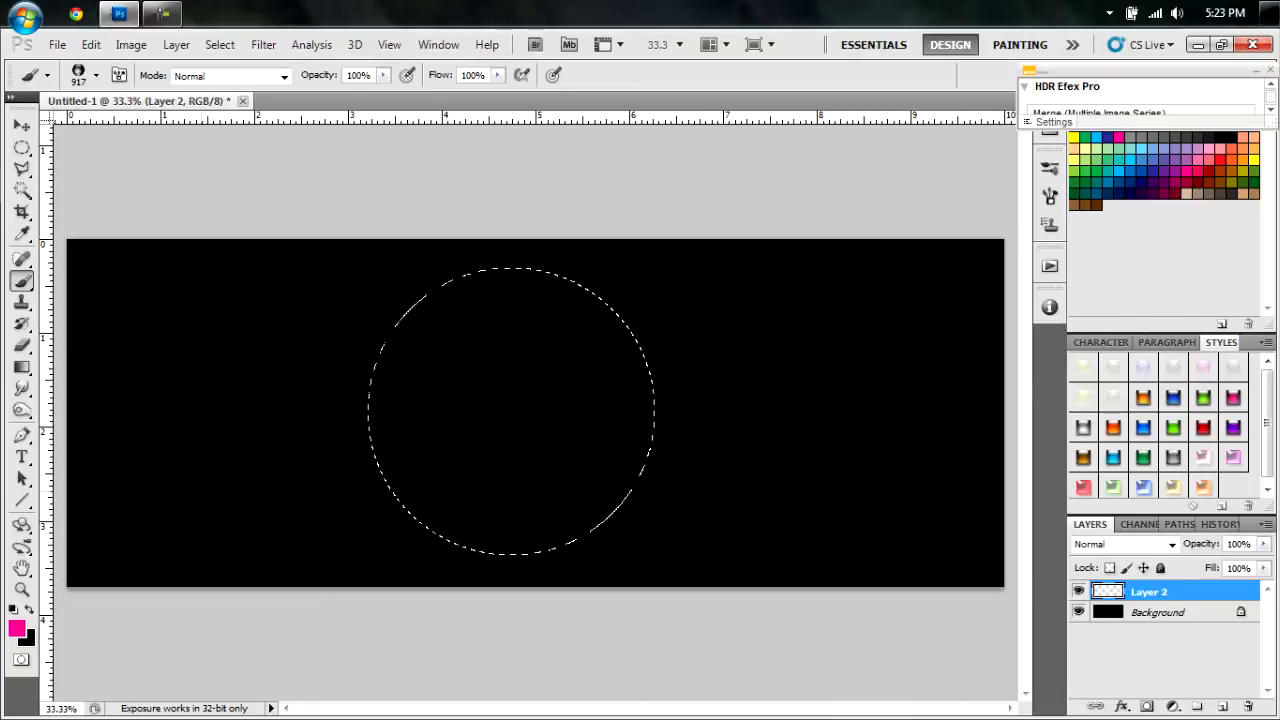
- Fill the circular selection with white using the default colors and apply the black-and-white glass style preset to the layer
key(d)
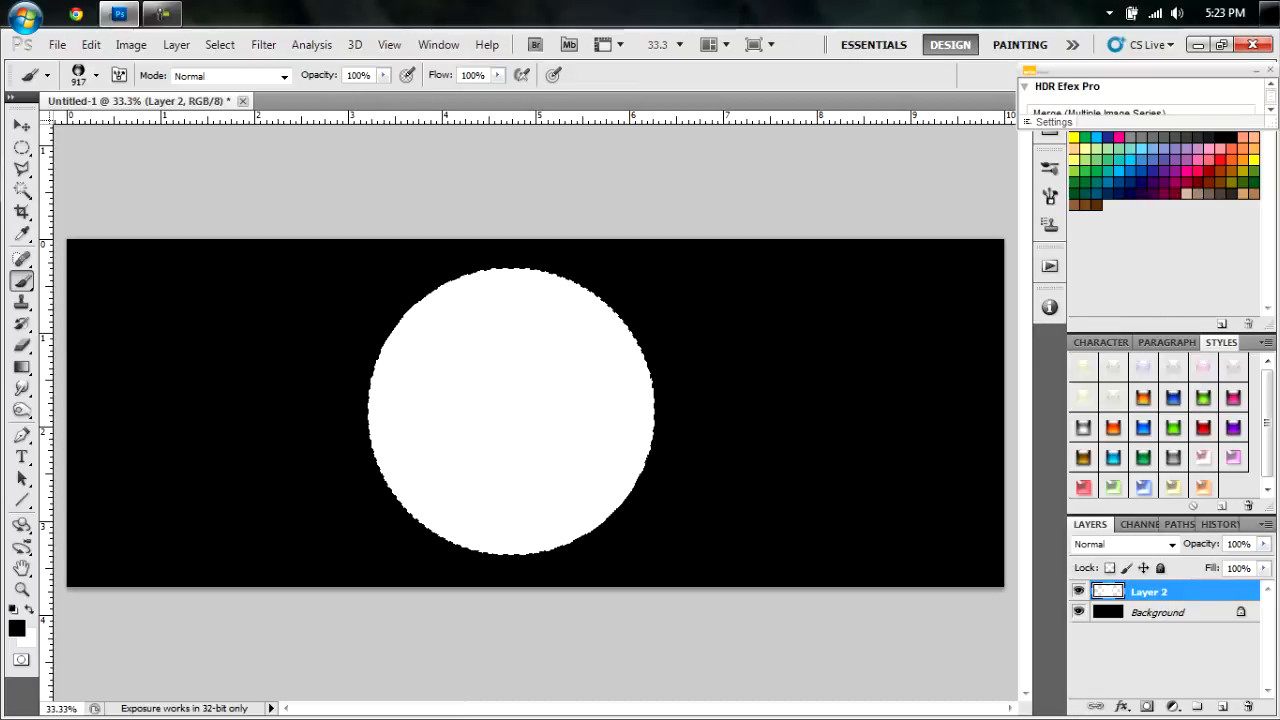
click(1083, 427)
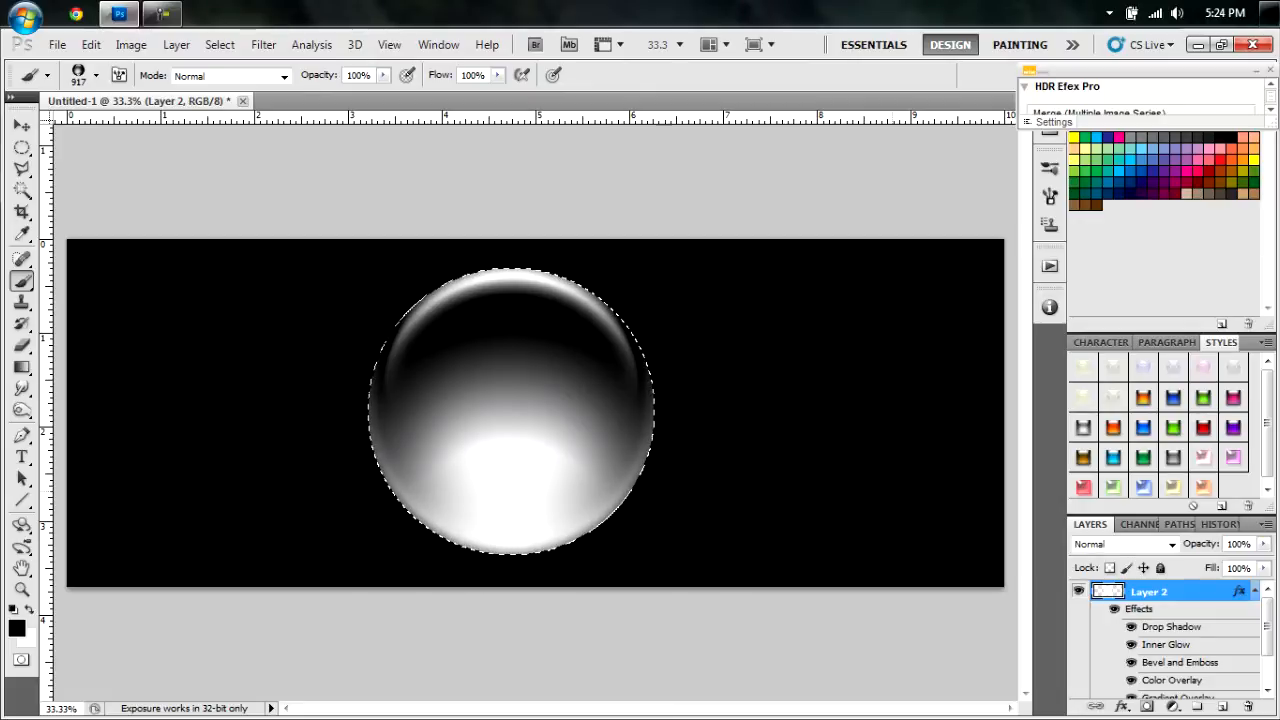
click(1255, 591)
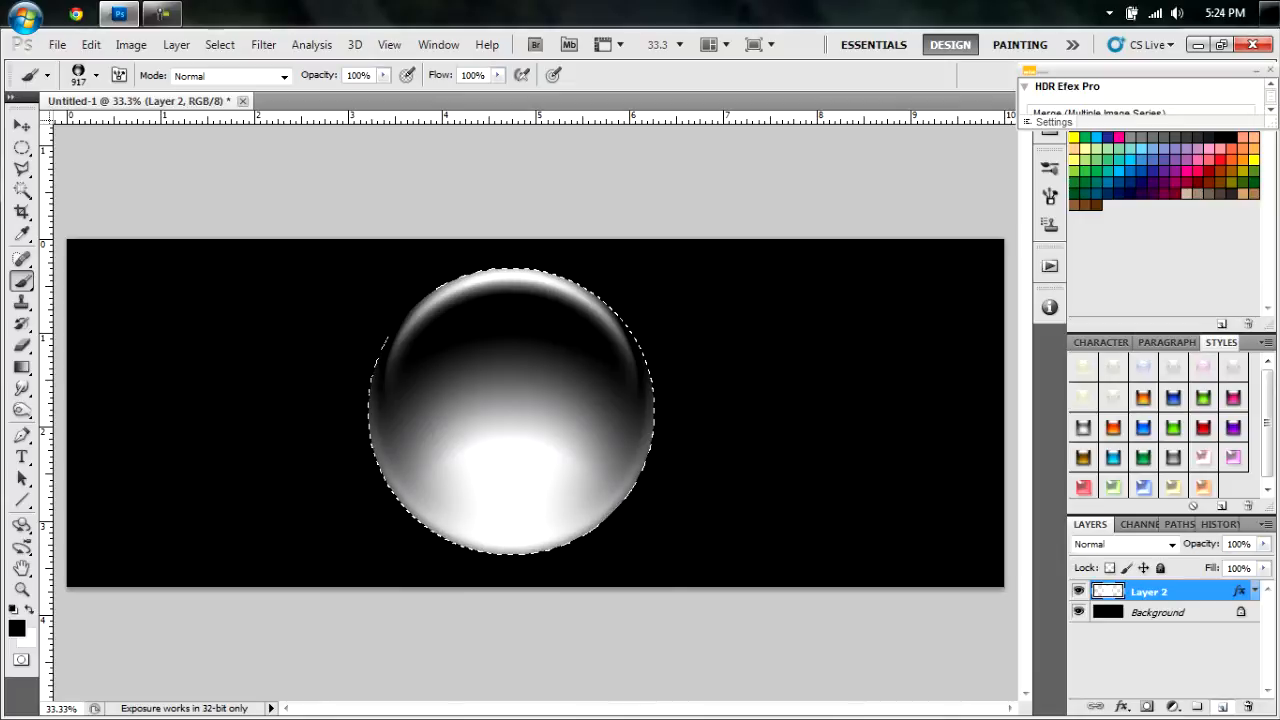
- Add a new layer in Soft Light blending mode and set the foreground color to the Darker Blue Violet swatch
click(1222, 706)
click(1172, 544)
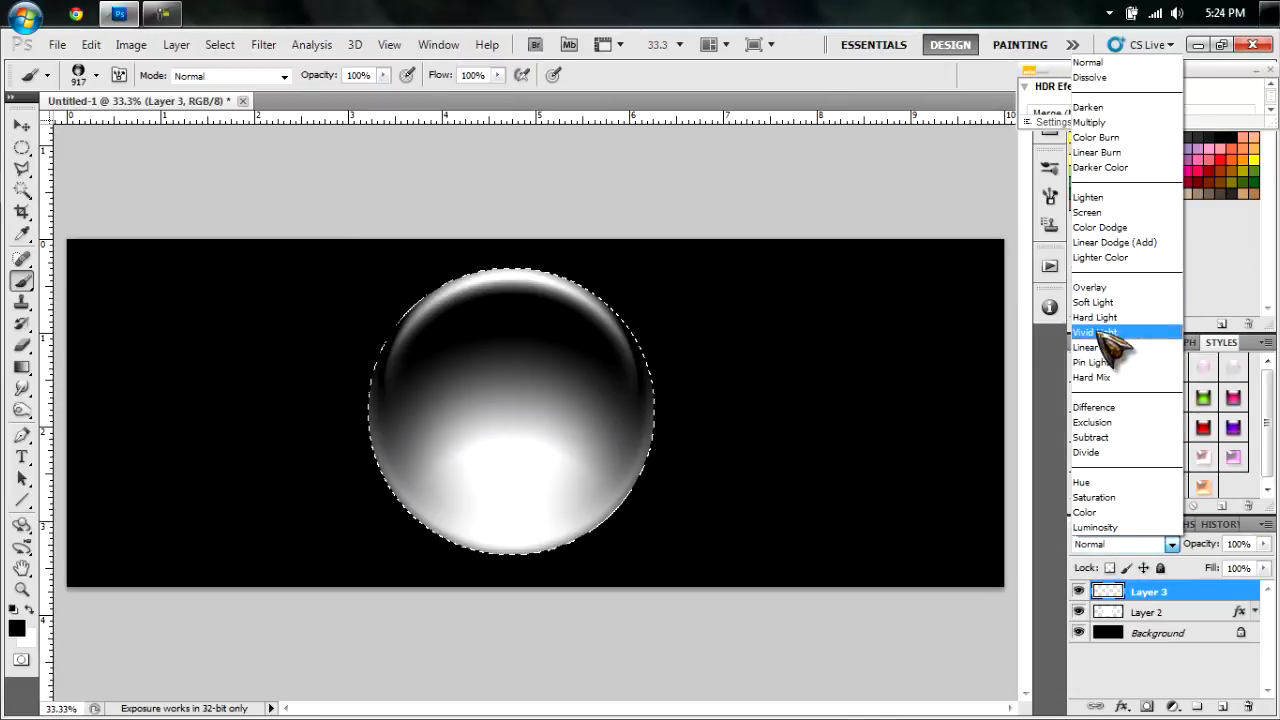
click(1100, 302)
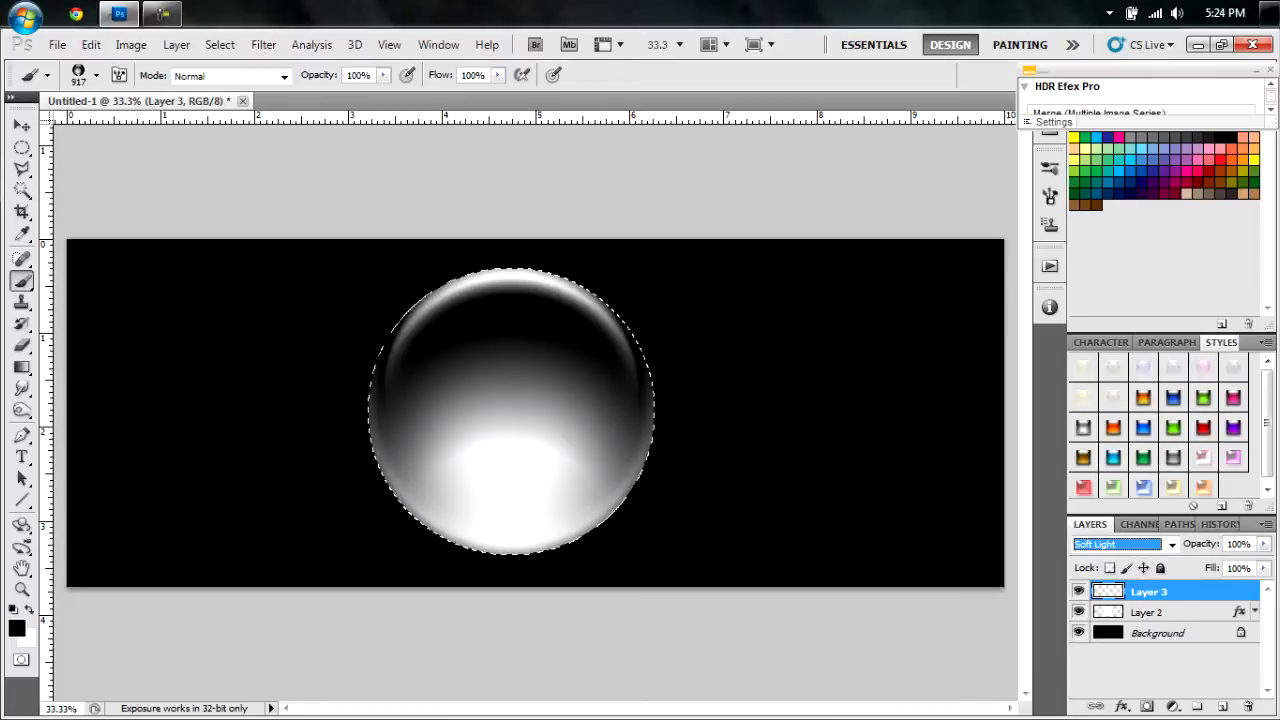
double_click(1130, 193)
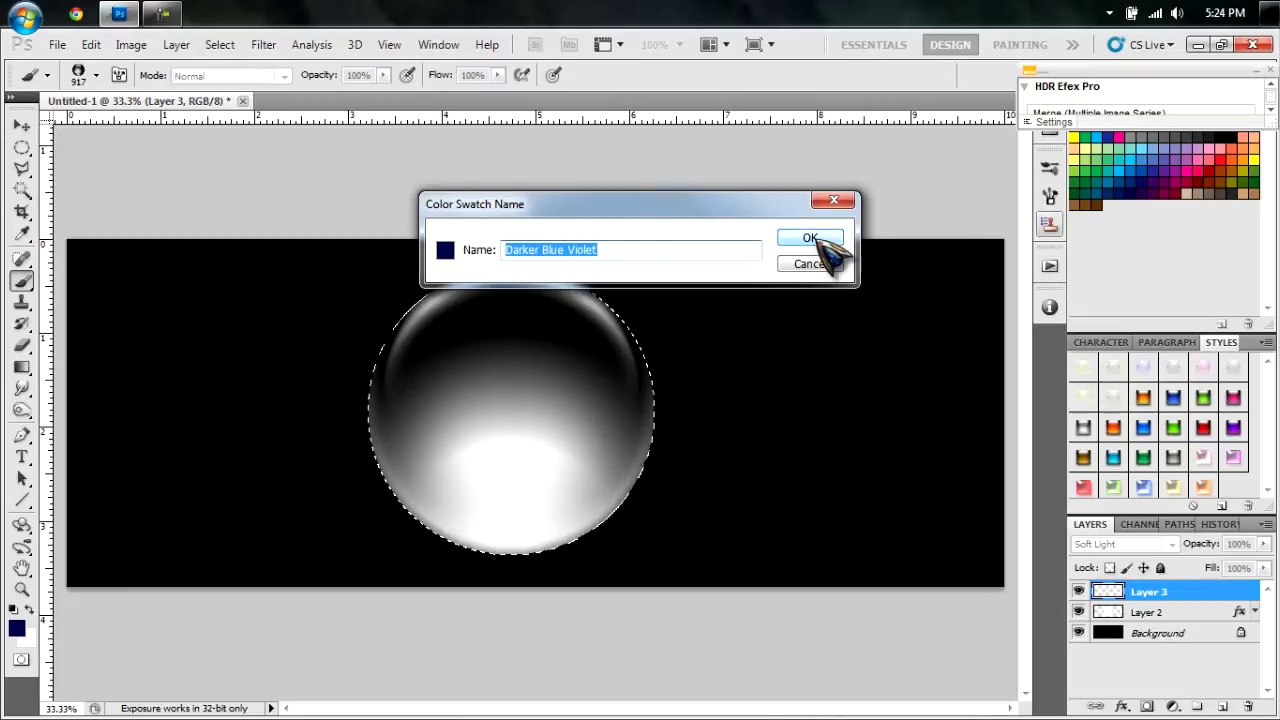
click(814, 266)
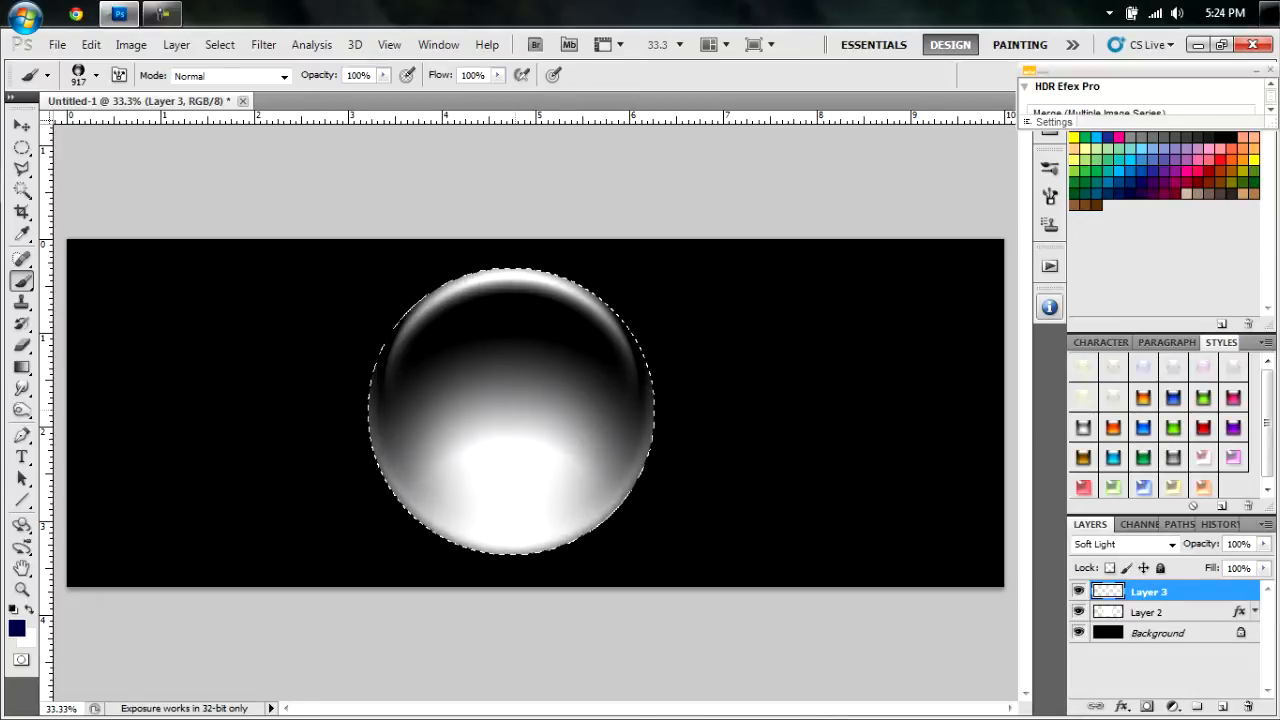
right_click(520, 407)
click(564, 537)
click(687, 101)
- Choose the 916 px orb brush for painting on the Soft Light layer
right_click(521, 413)
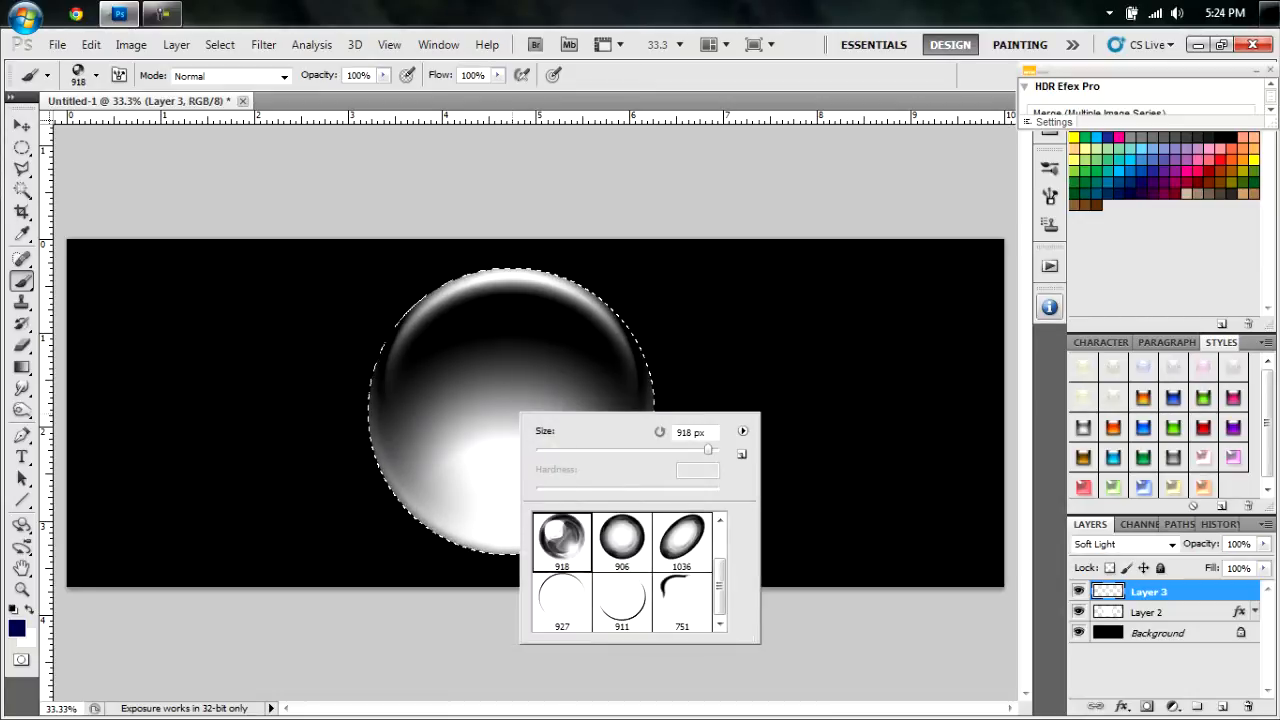
scroll(720, 510, up, 1)
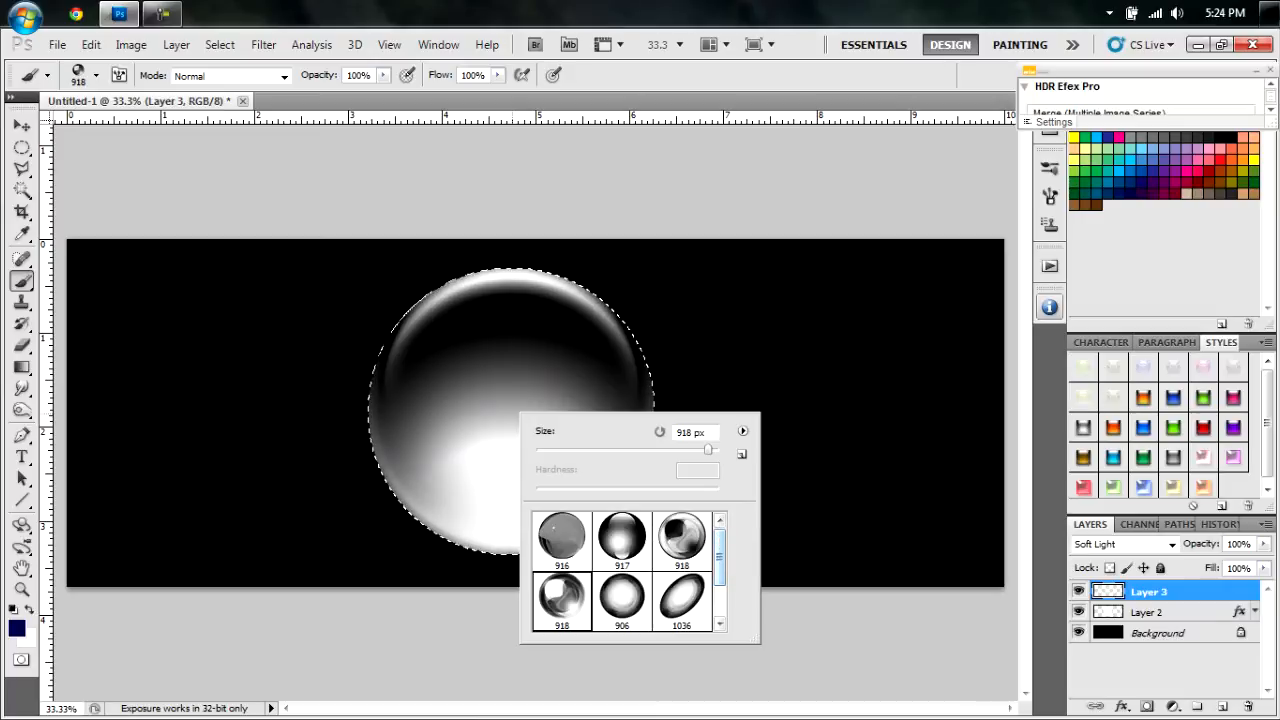
click(562, 540)
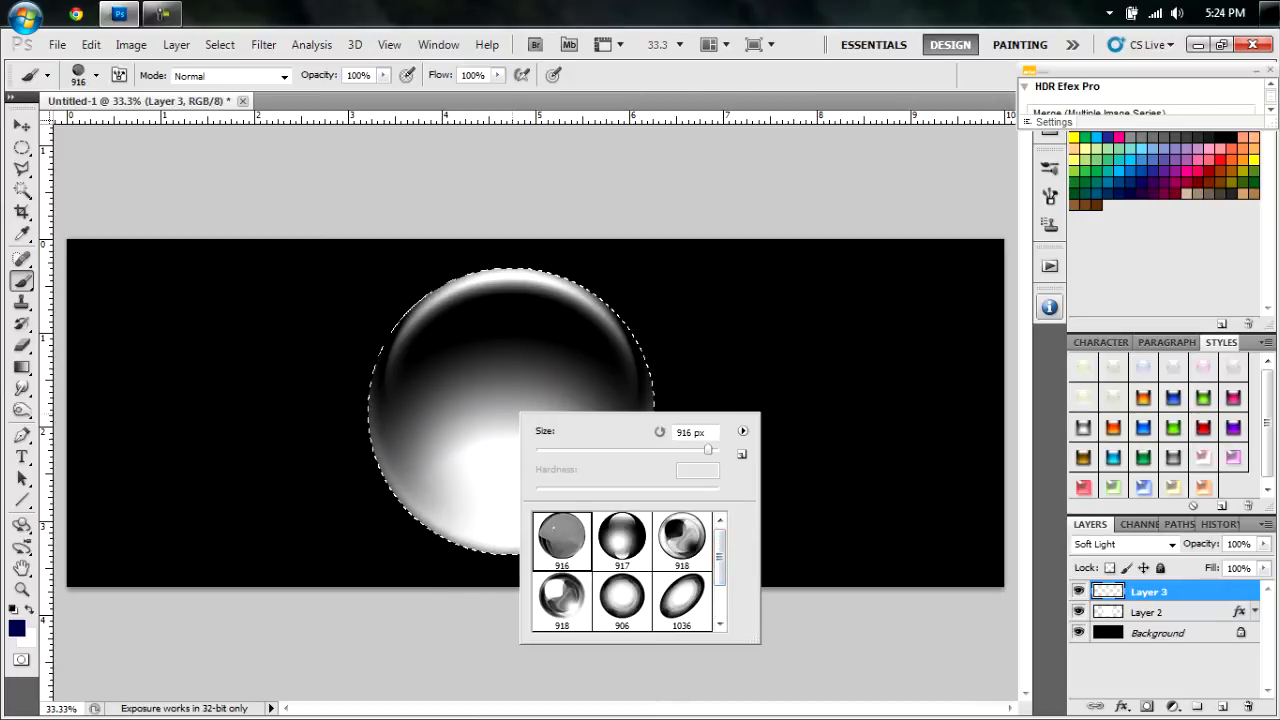
click(687, 99)
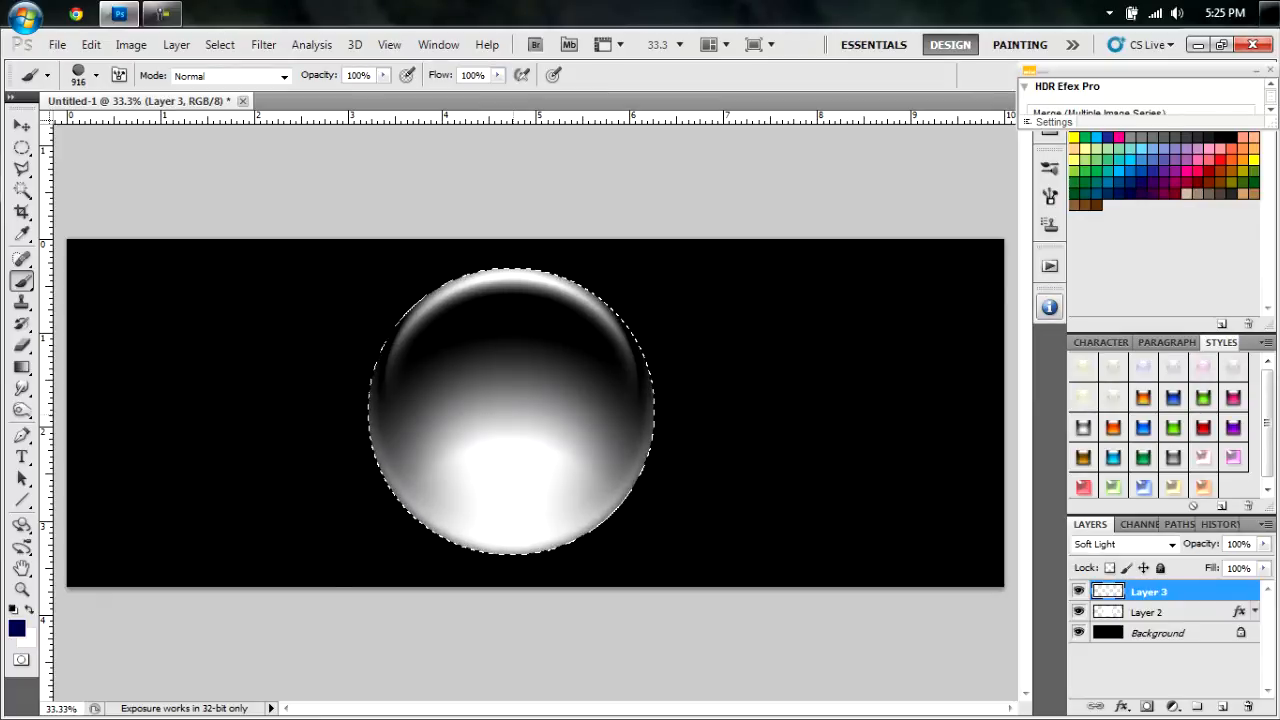
- Stamp the 916 px orb brush once in dark blue violet inside the circular selection on the Soft Light layer
click(462, 366)
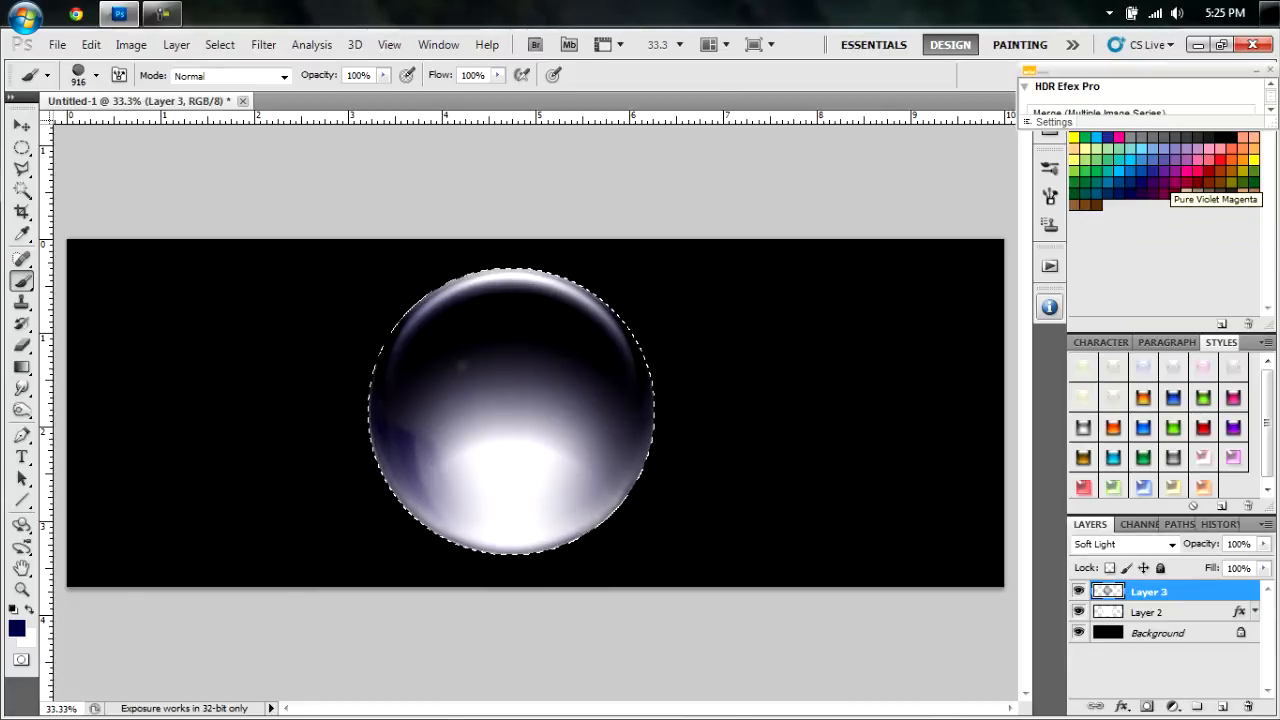
- Add a new layer in Color blending mode and stamp the 917 px orb brush over the selection in Pure Violet Magenta
click(1180, 186)
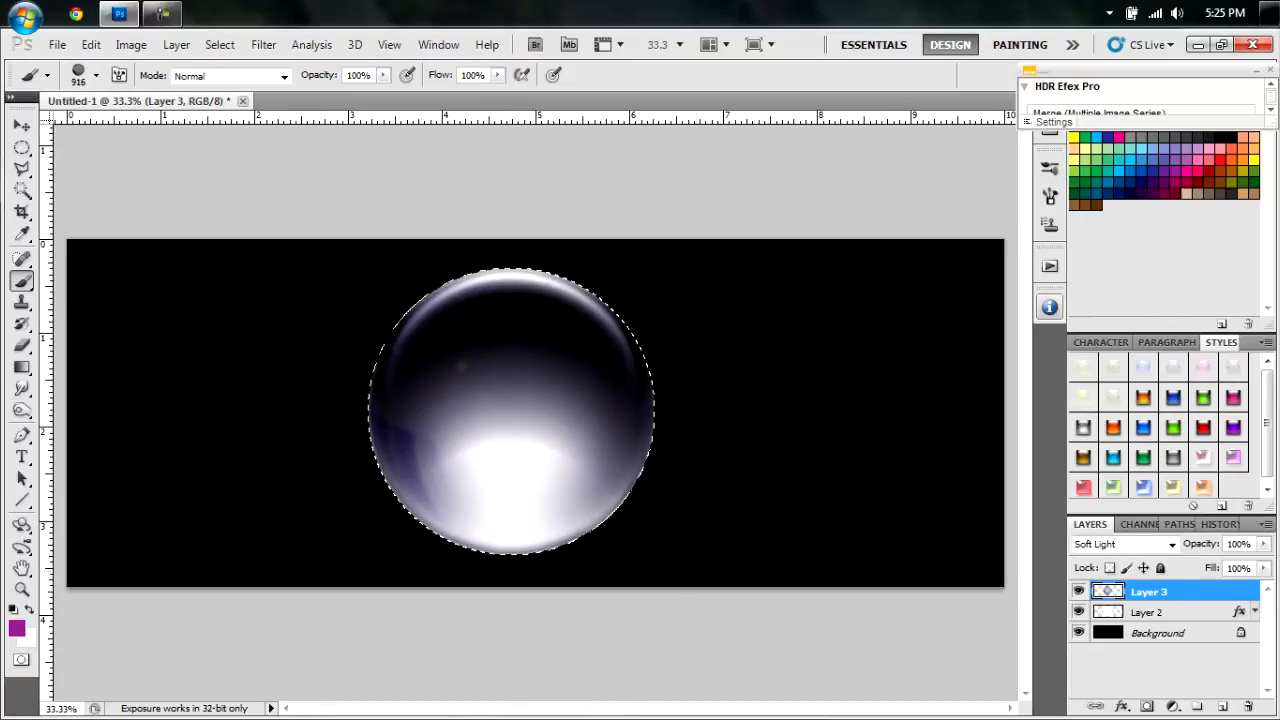
right_click(858, 423)
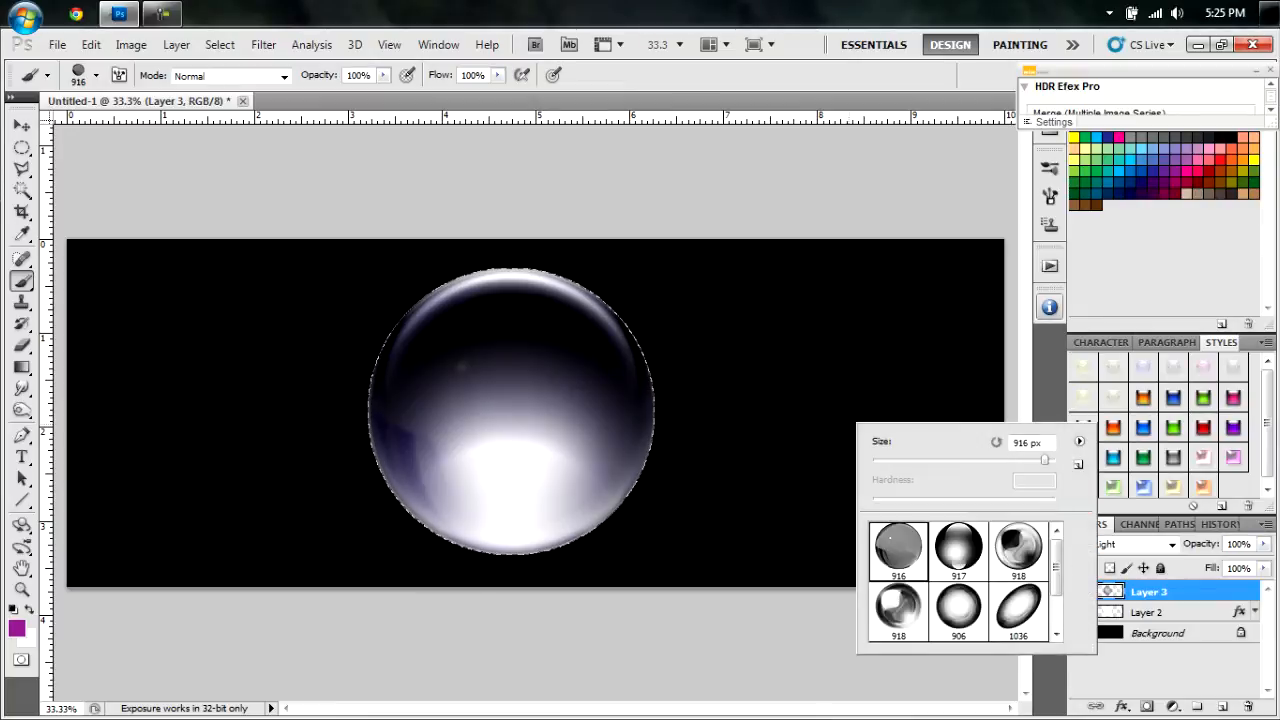
click(958, 548)
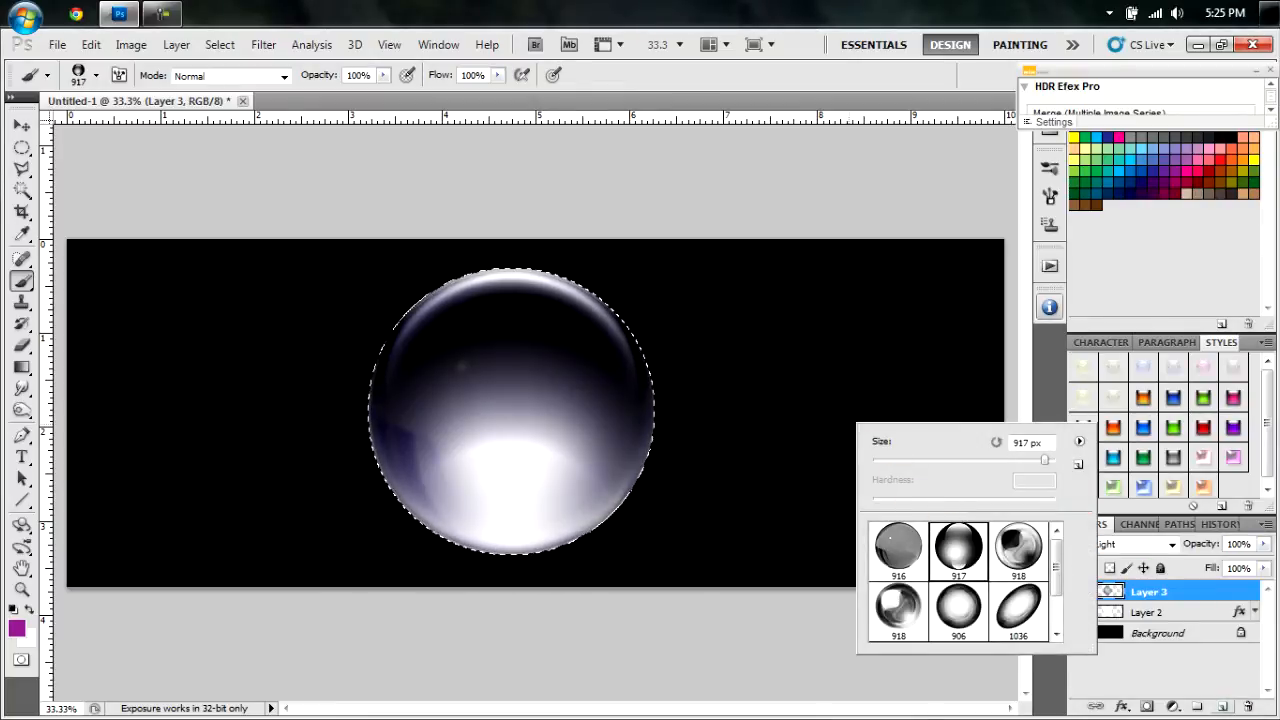
click(1222, 706)
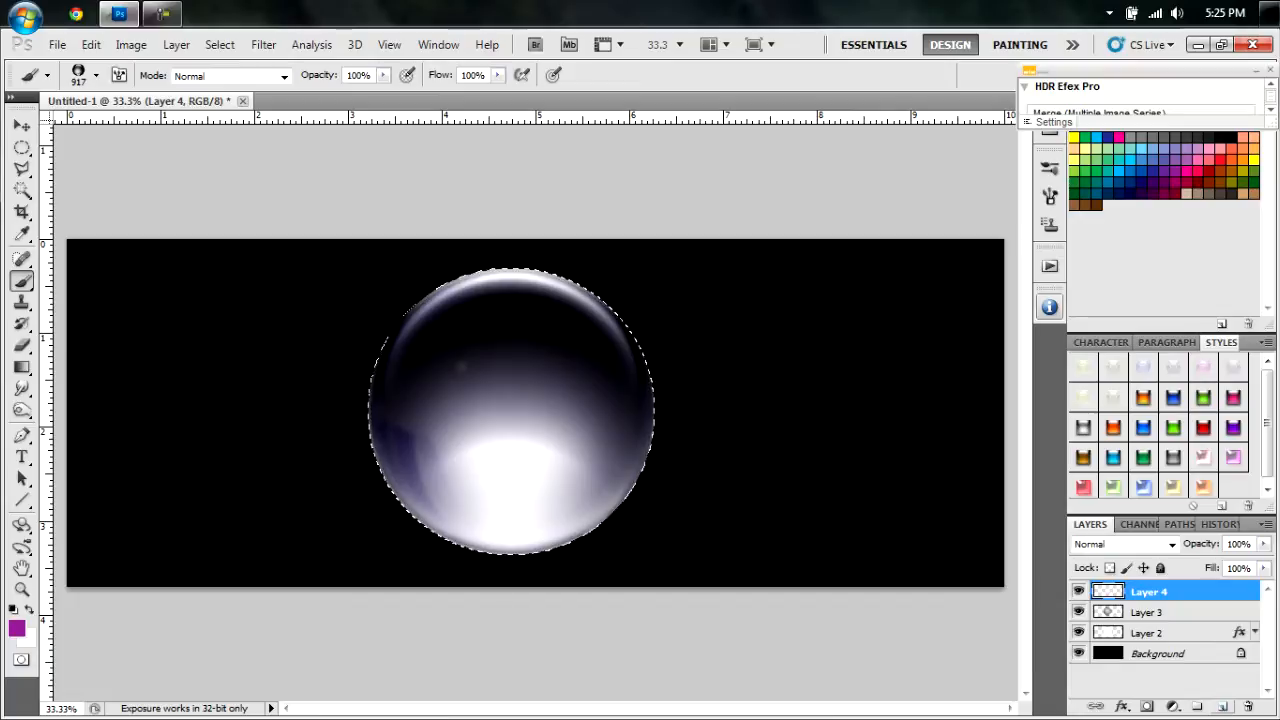
click(1165, 544)
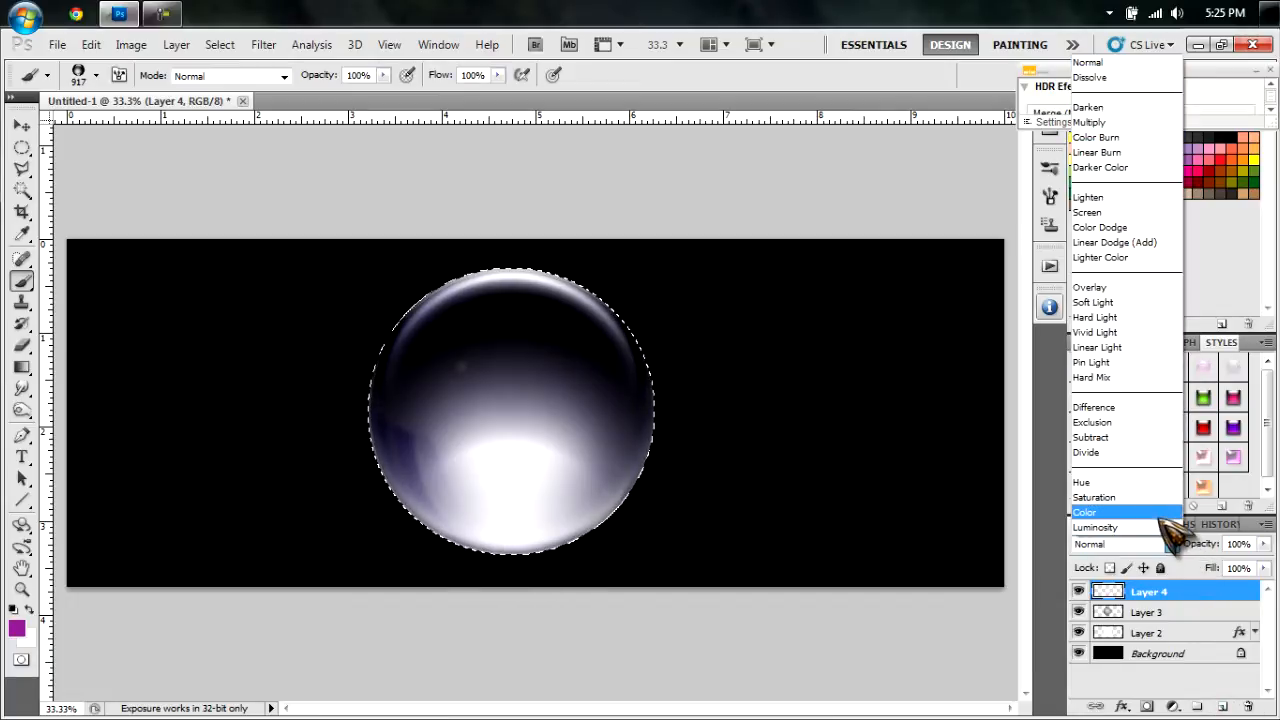
click(1162, 513)
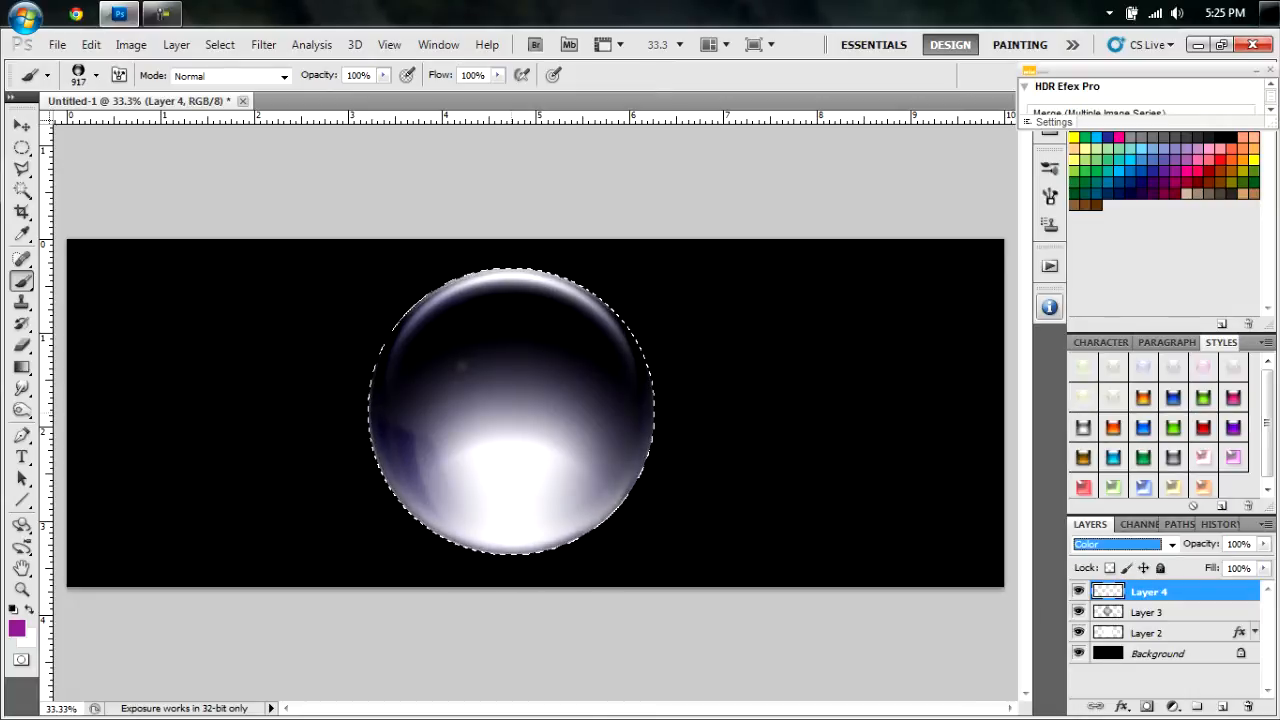
click(511, 411)
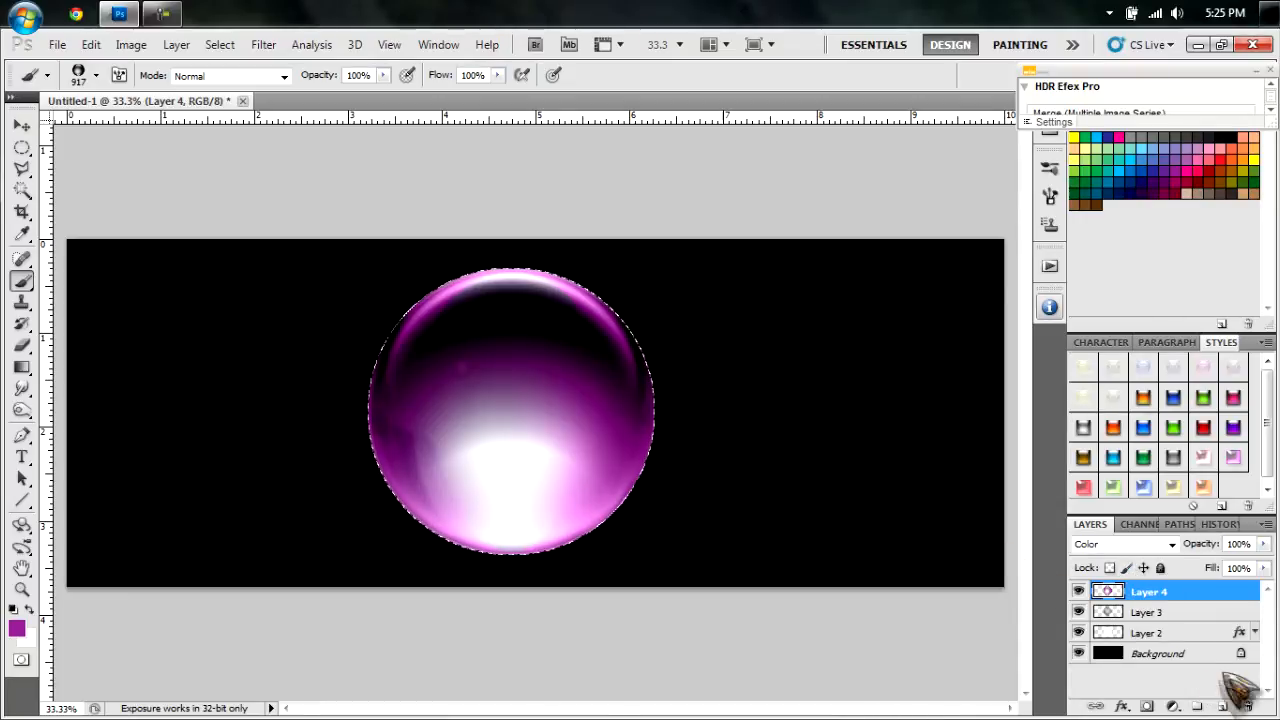
- Add a new layer in Linear Dodge (Add) mode and stamp the first 918 px orb brush over the orb in light blue
click(1222, 706)
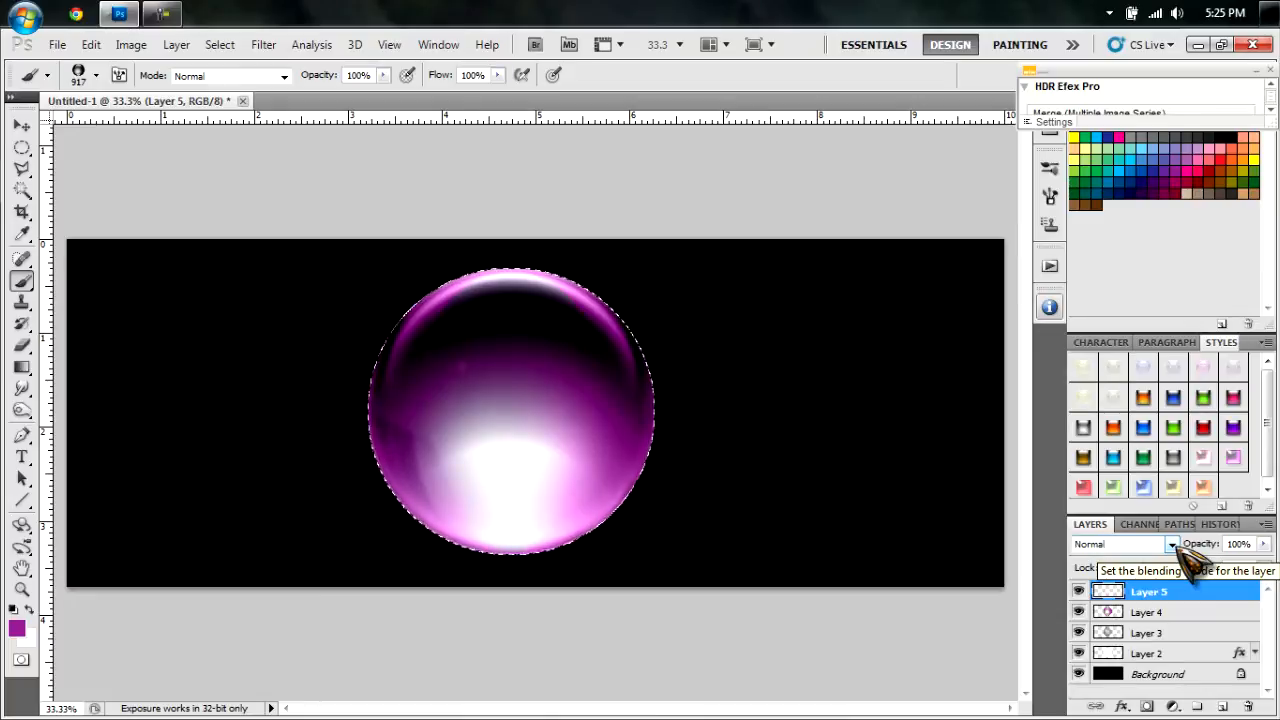
click(1172, 545)
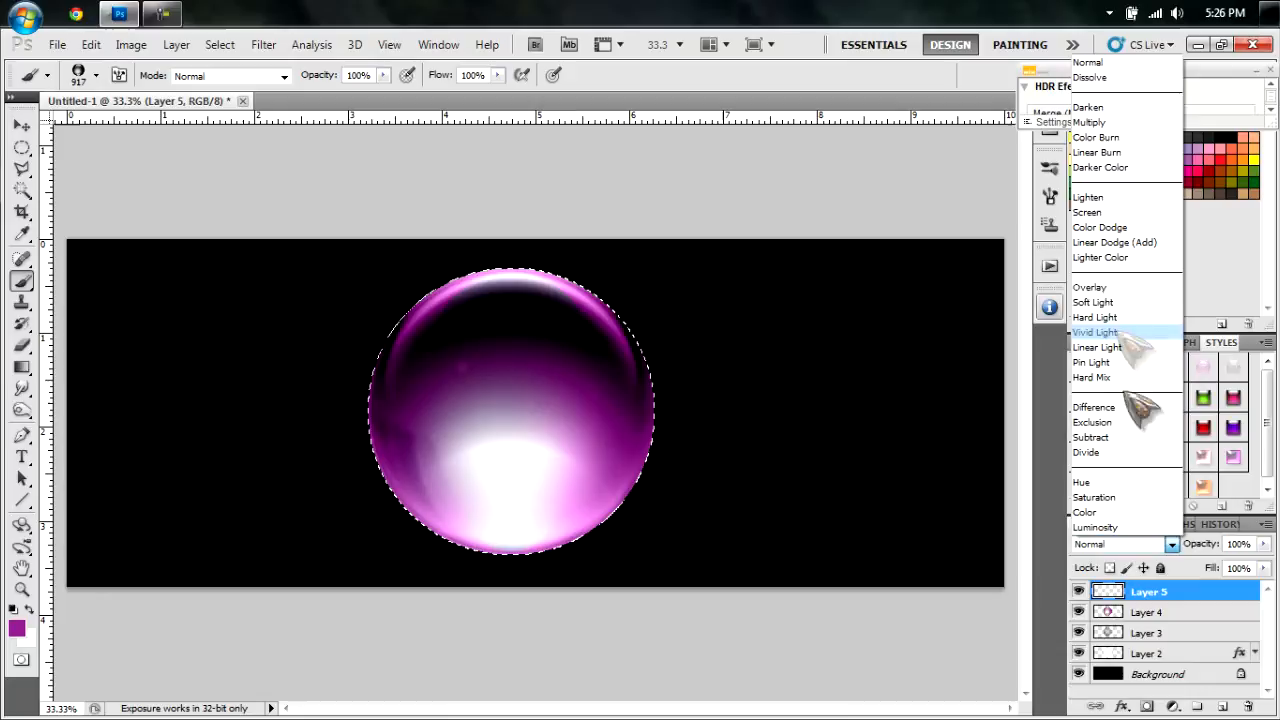
click(1108, 250)
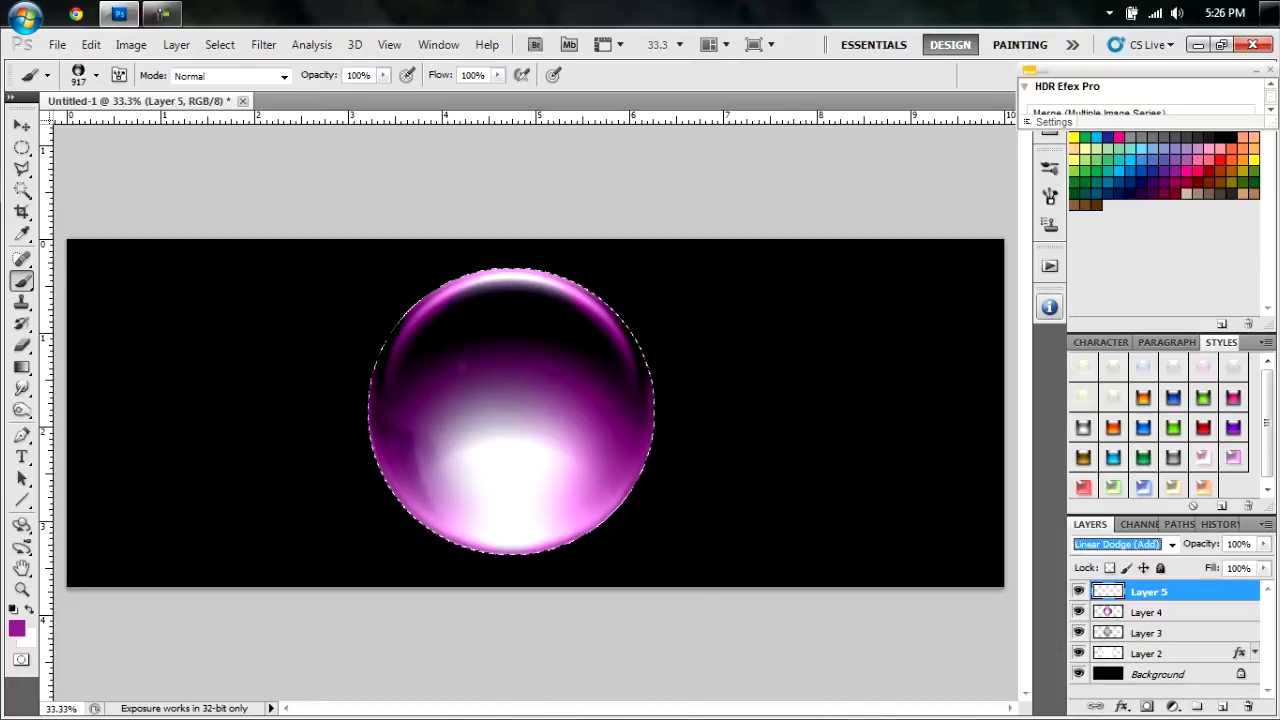
click(1141, 159)
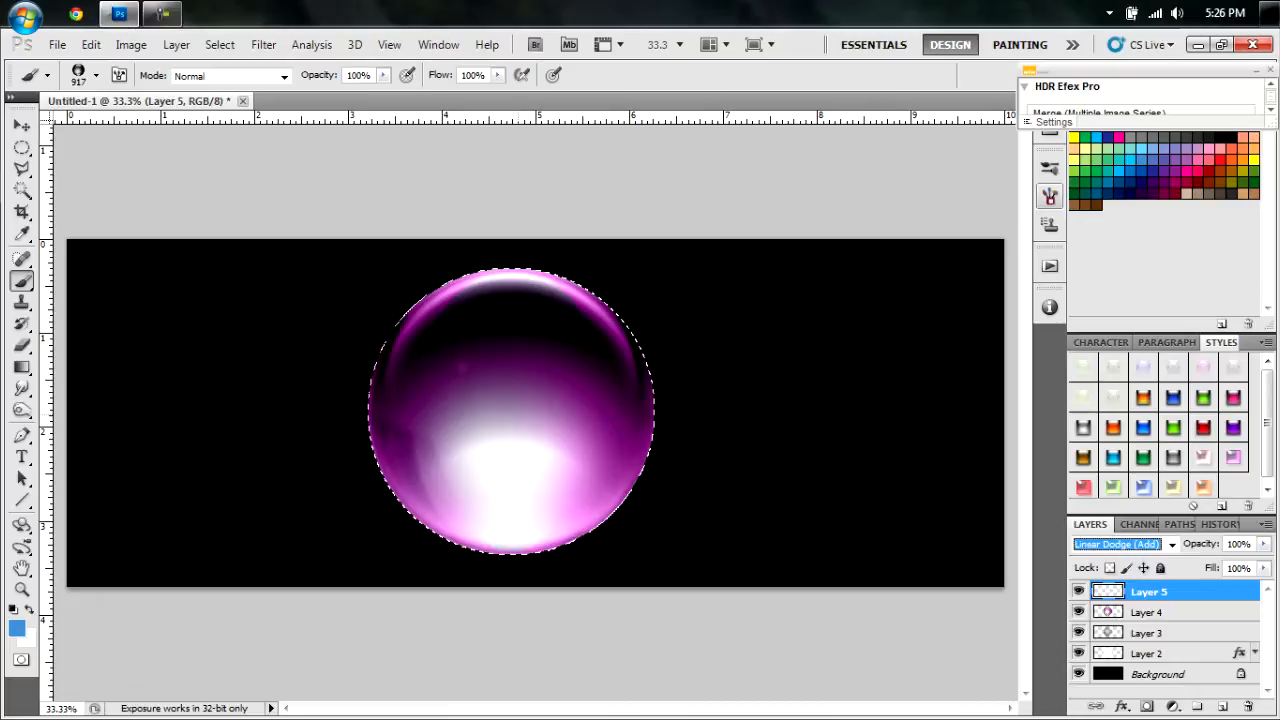
right_click(525, 413)
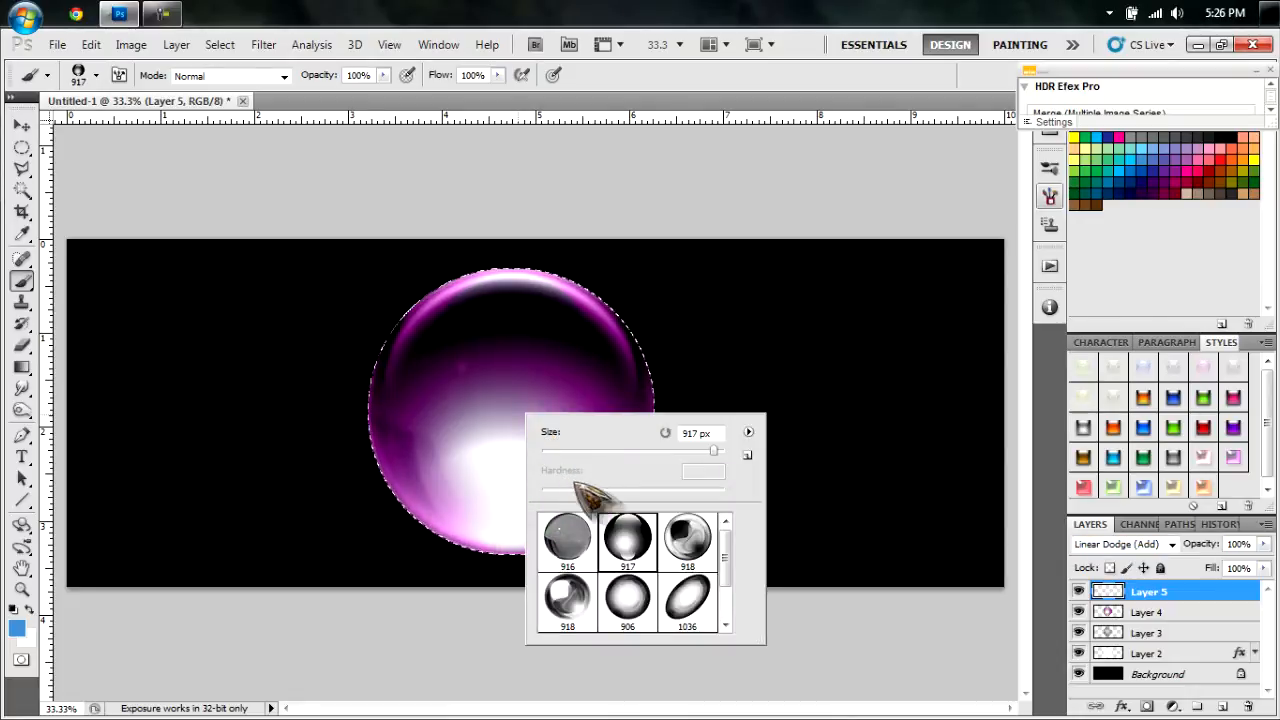
click(688, 540)
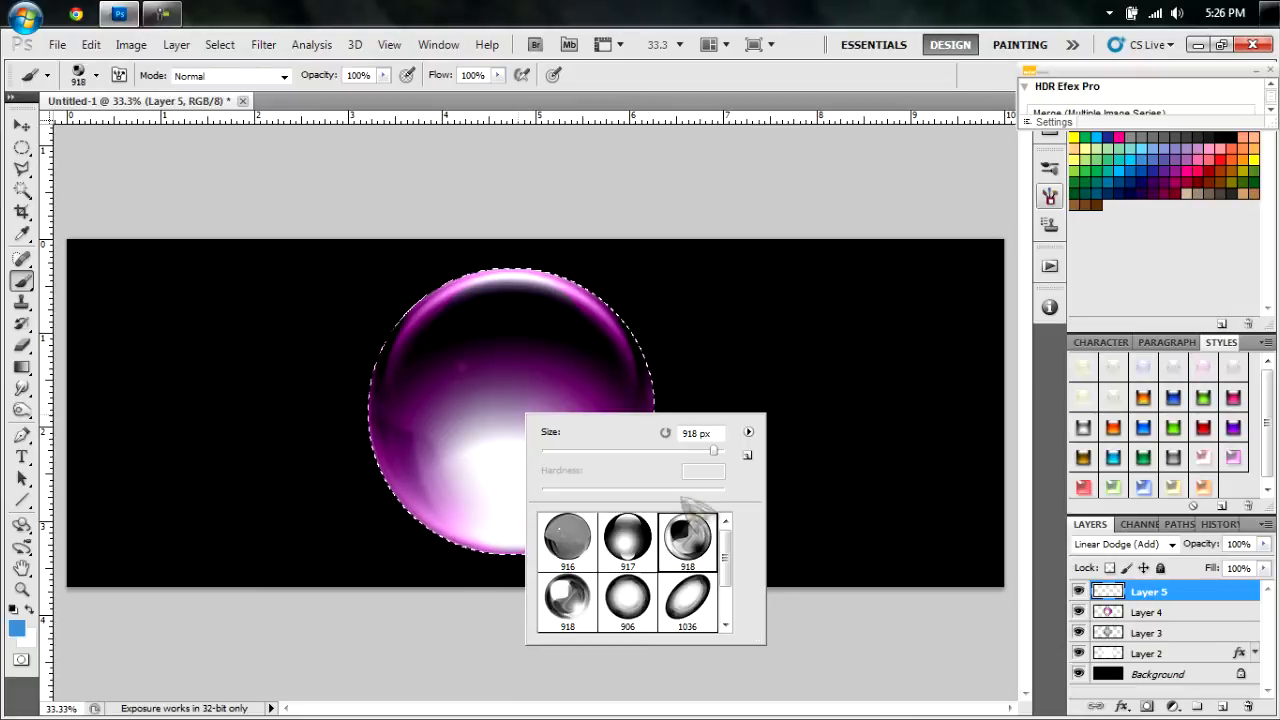
key(Return)
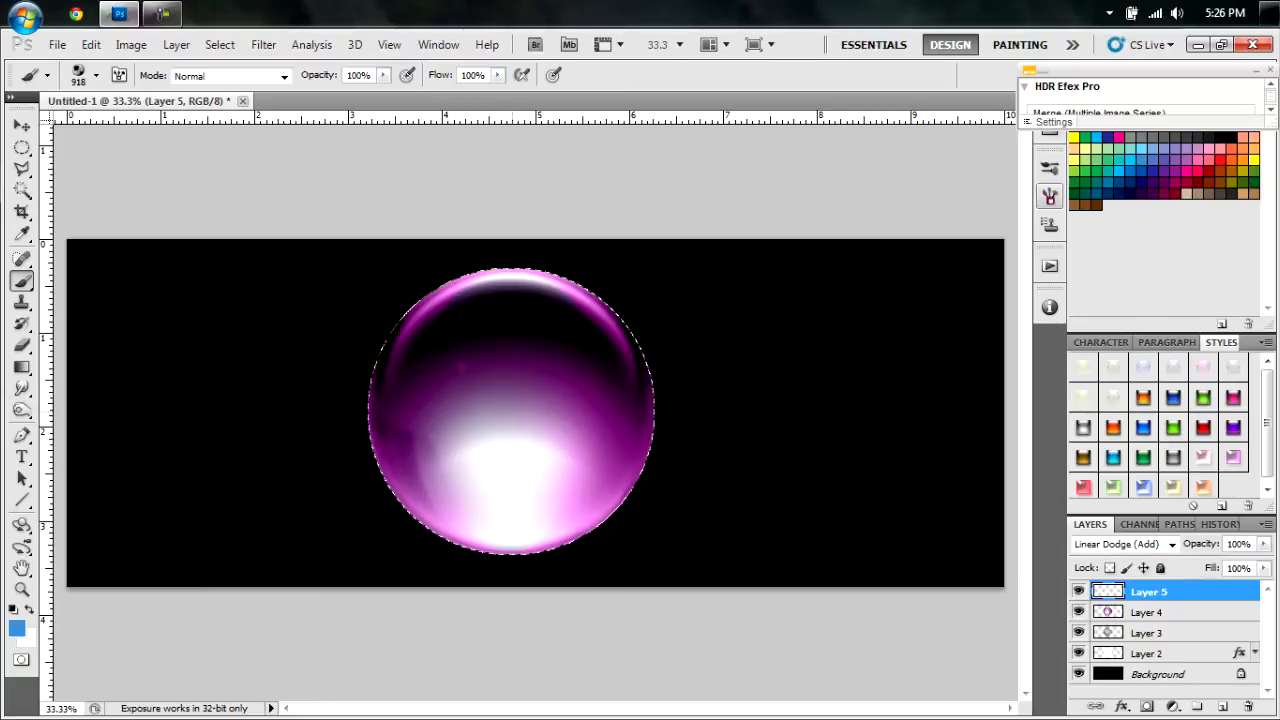
click(511, 411)
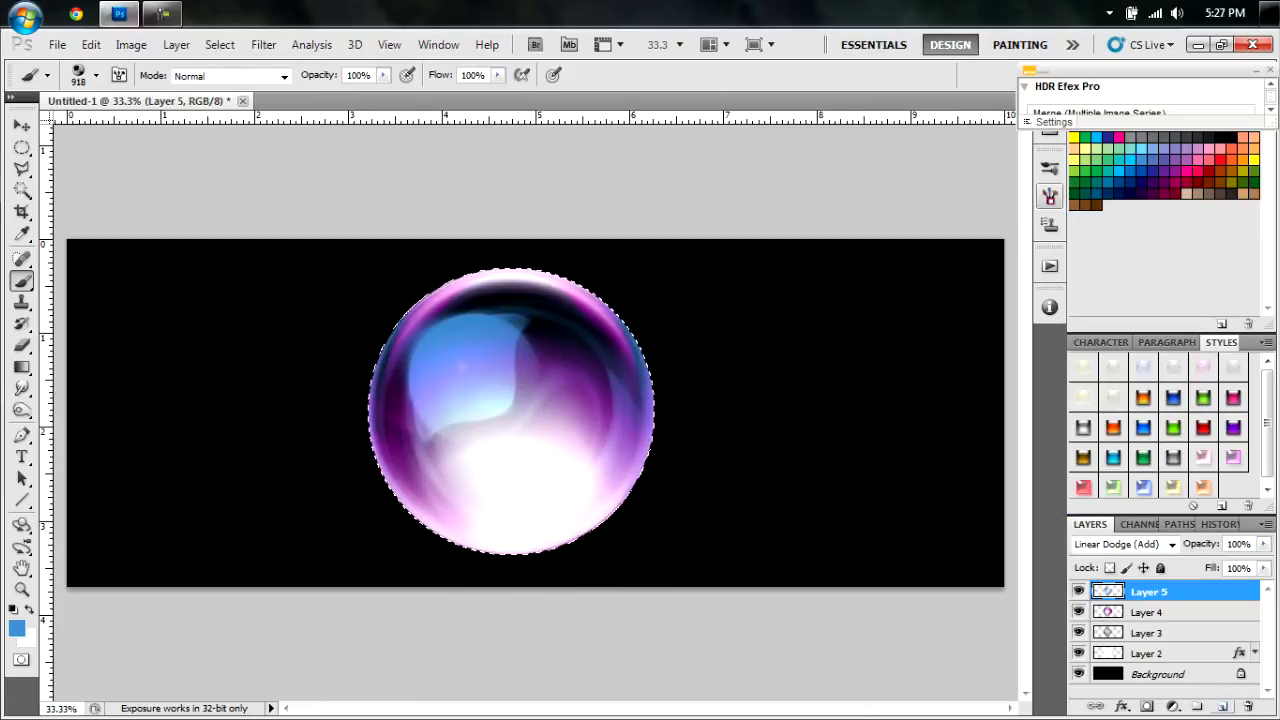
- Add a new layer in Multiply mode and stamp the second 918 px orb brush over the orb in light purple
click(1222, 706)
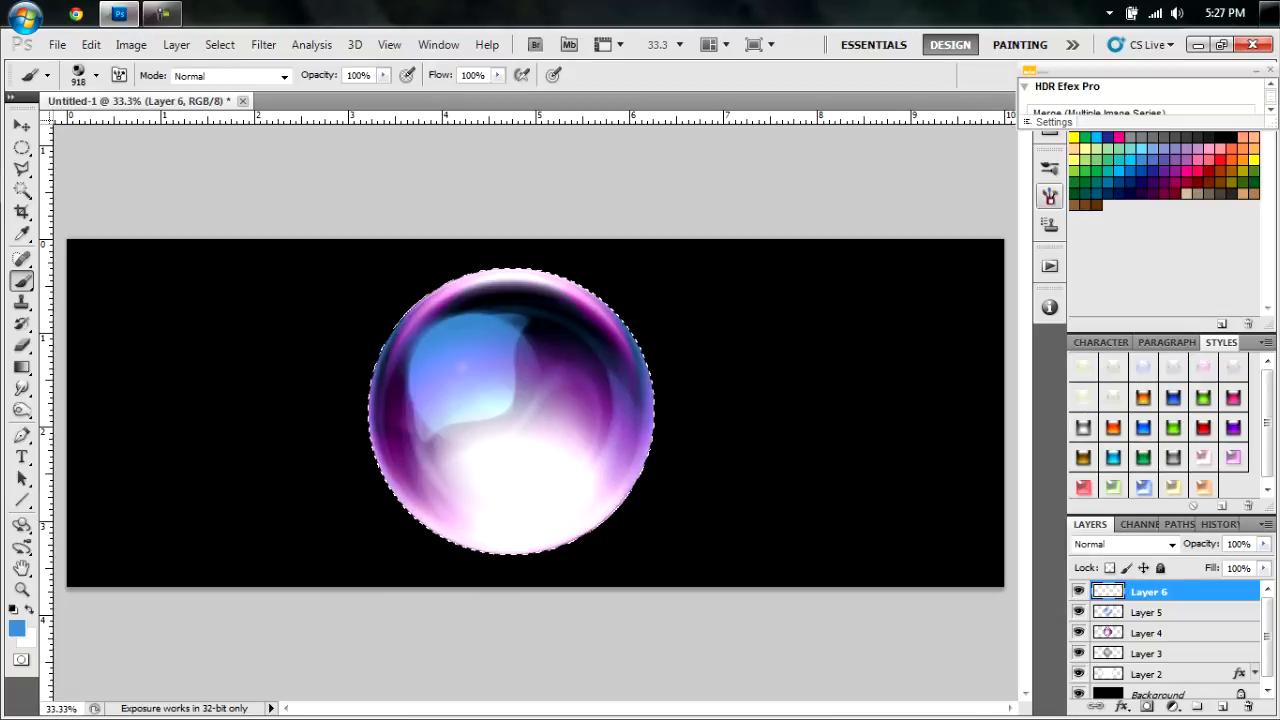
click(1178, 552)
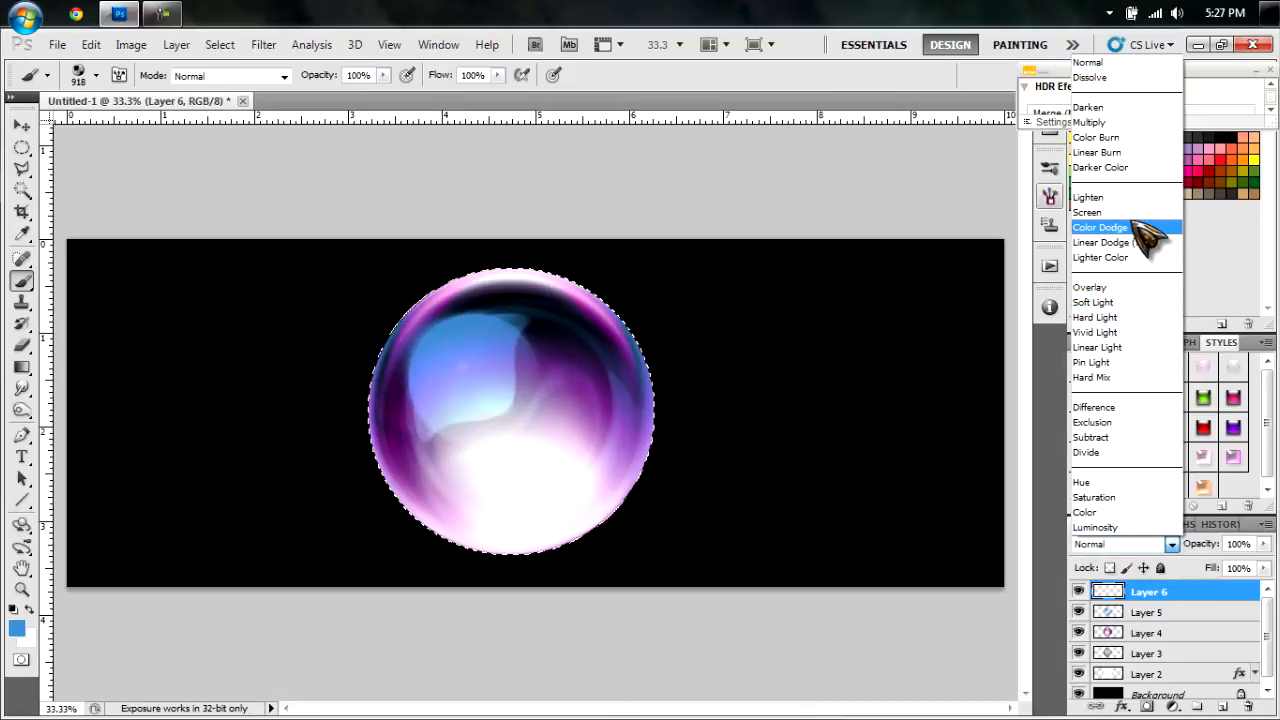
click(1129, 122)
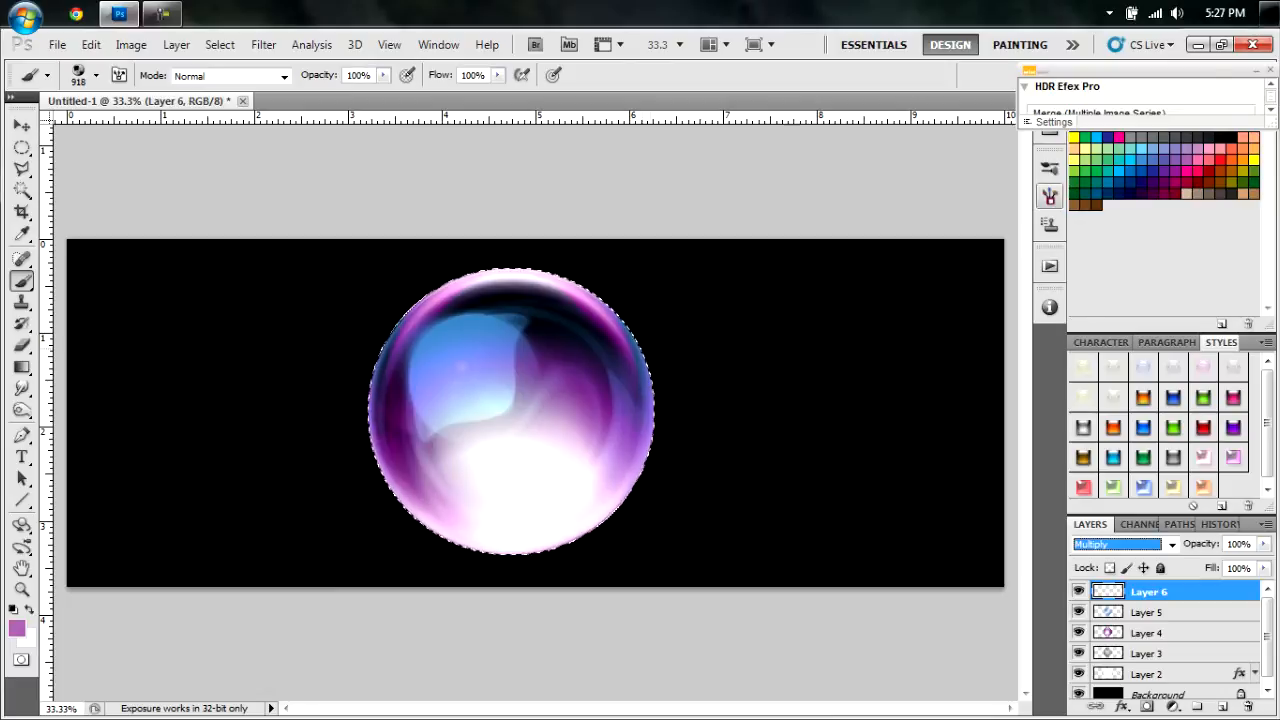
right_click(519, 405)
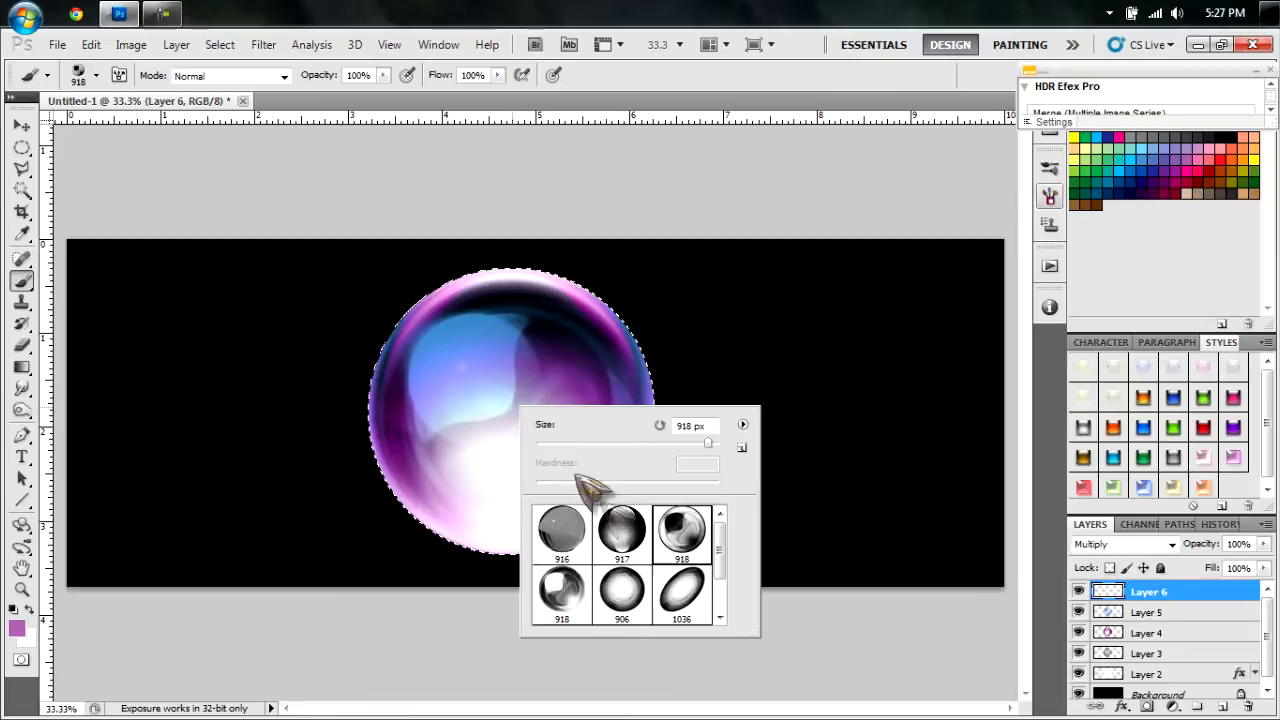
click(562, 590)
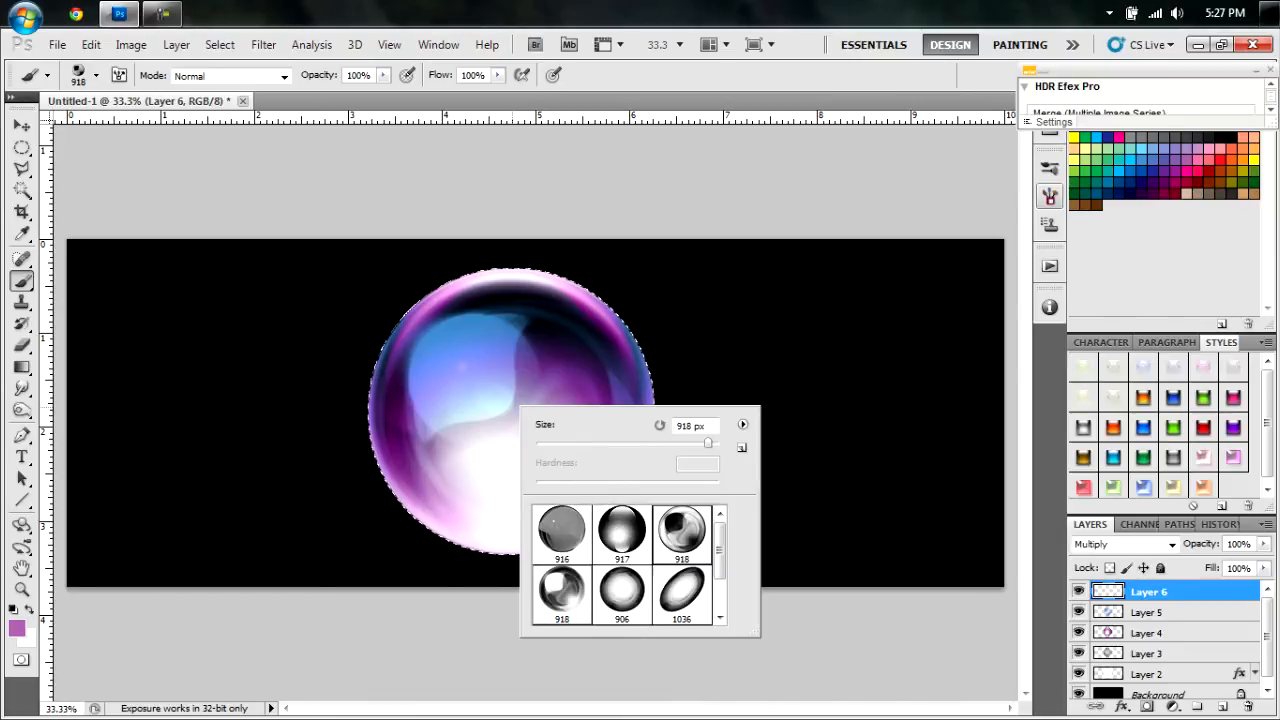
key(Return)
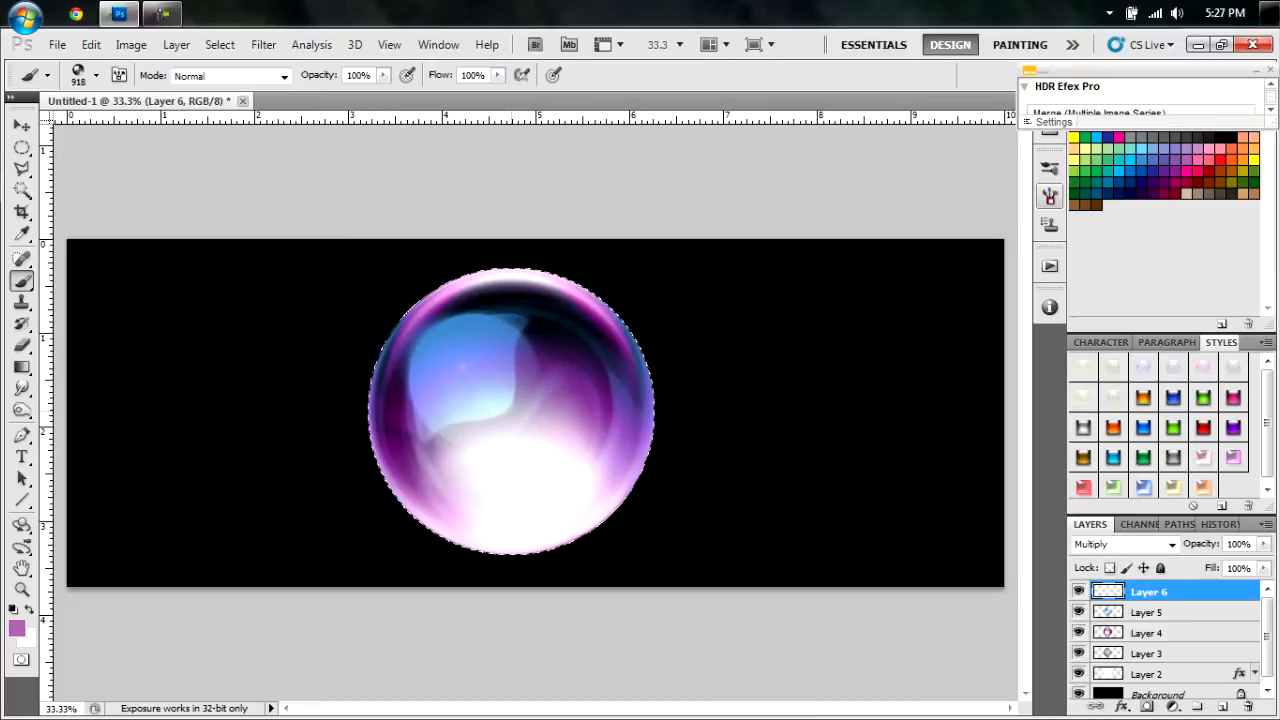
click(485, 390)
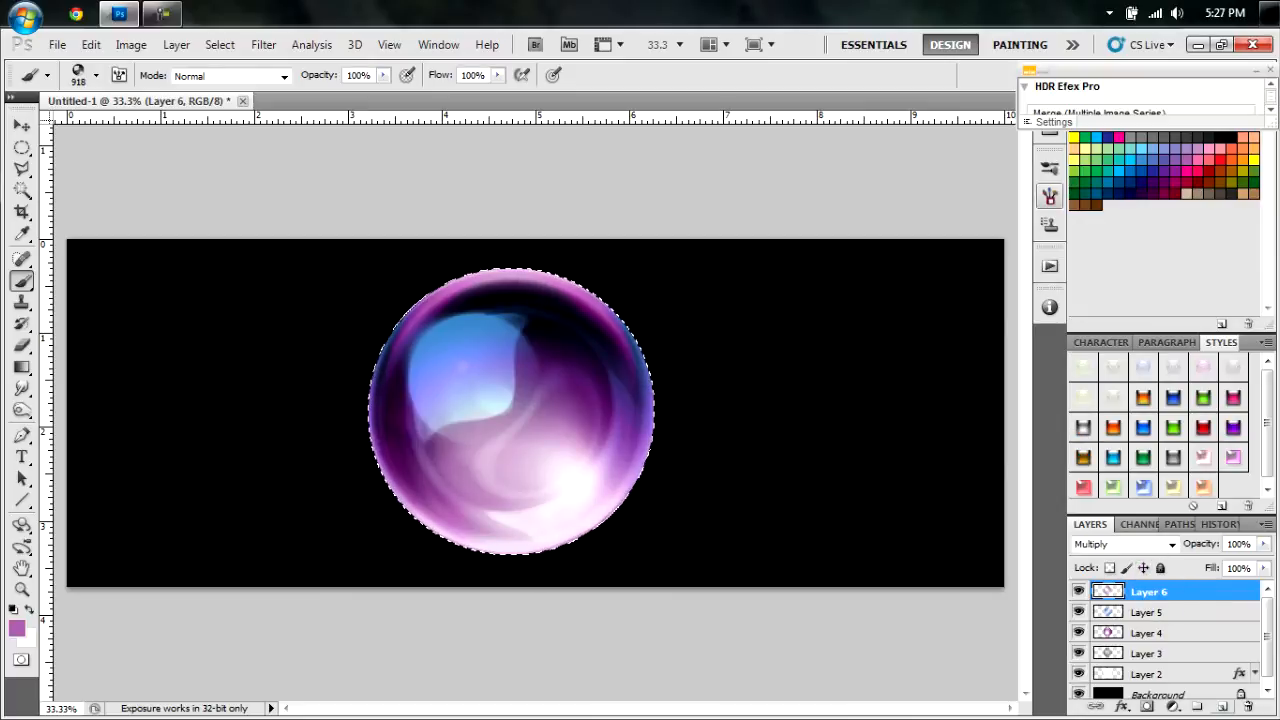
- Add a new layer in Color Dodge mode and choose the 906 px orb brush with a dark red foreground color
click(1222, 706)
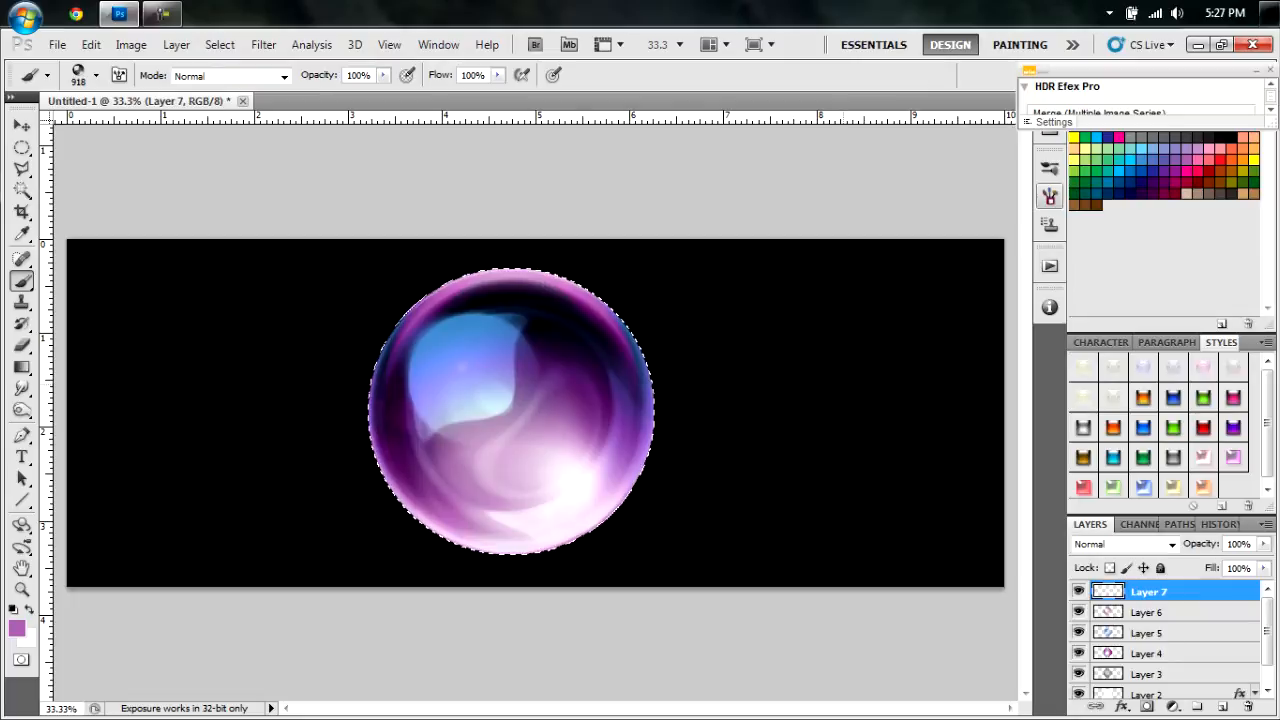
right_click(1010, 478)
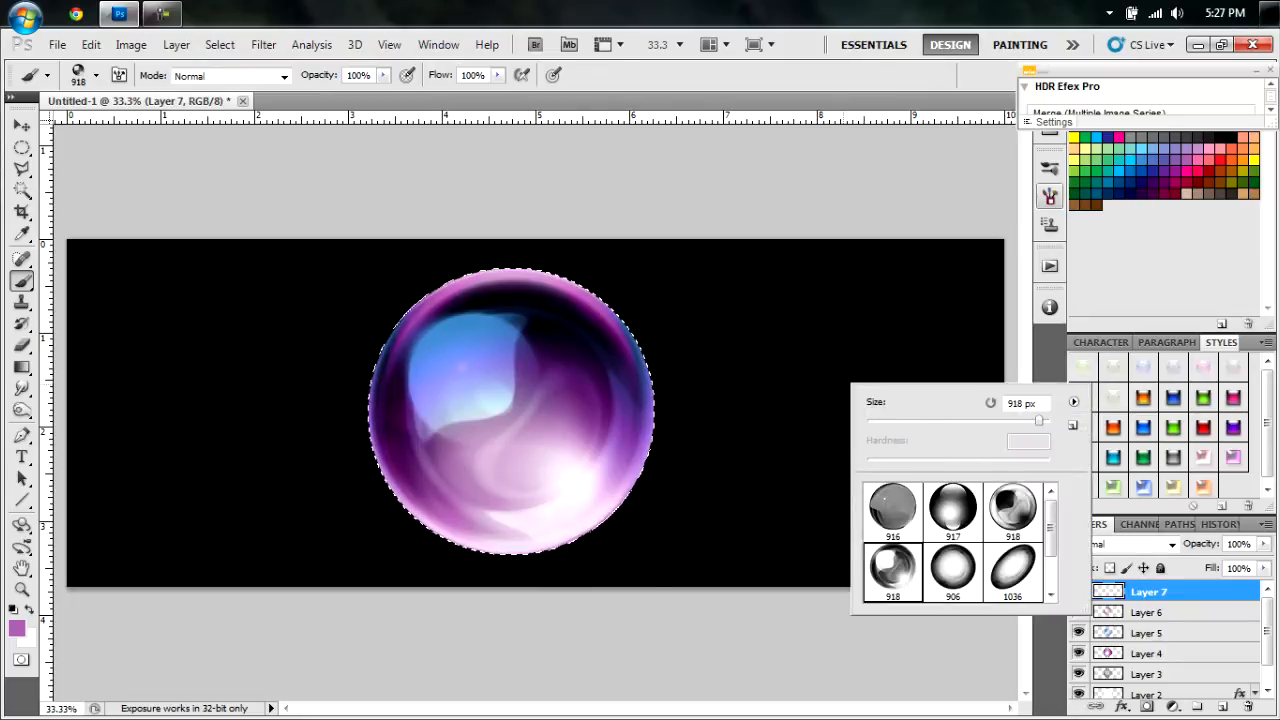
click(952, 567)
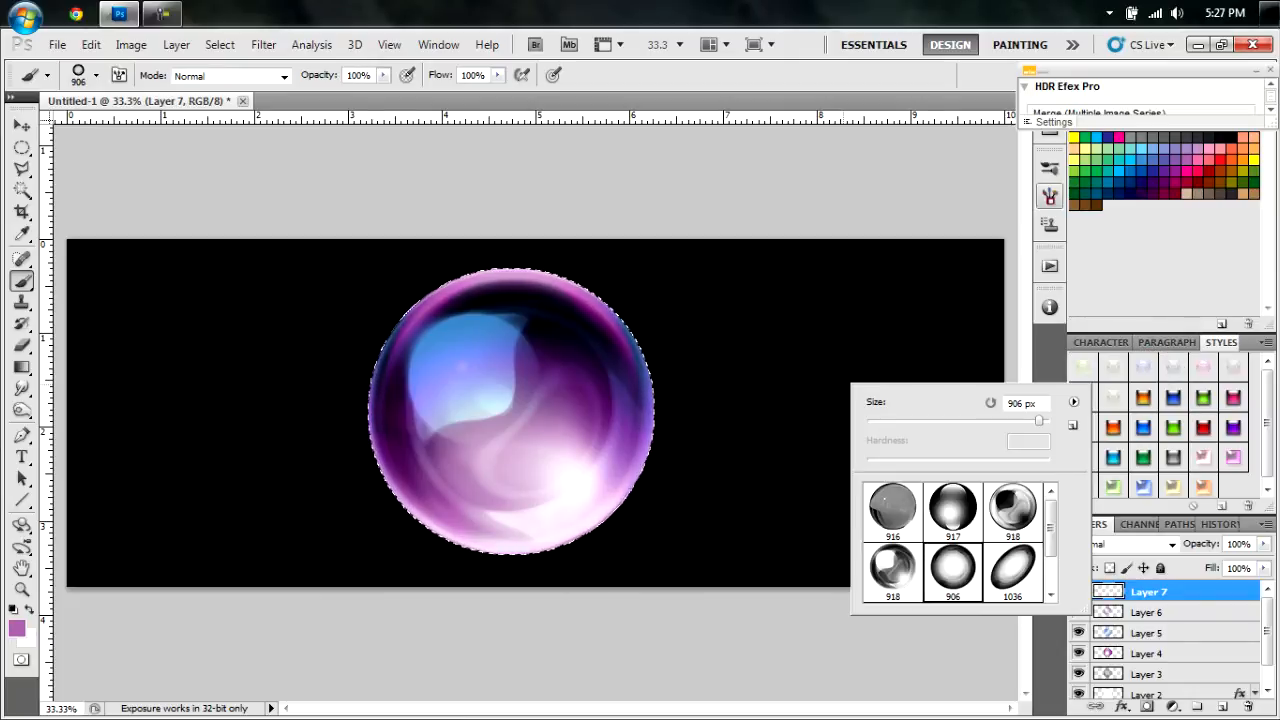
click(1172, 544)
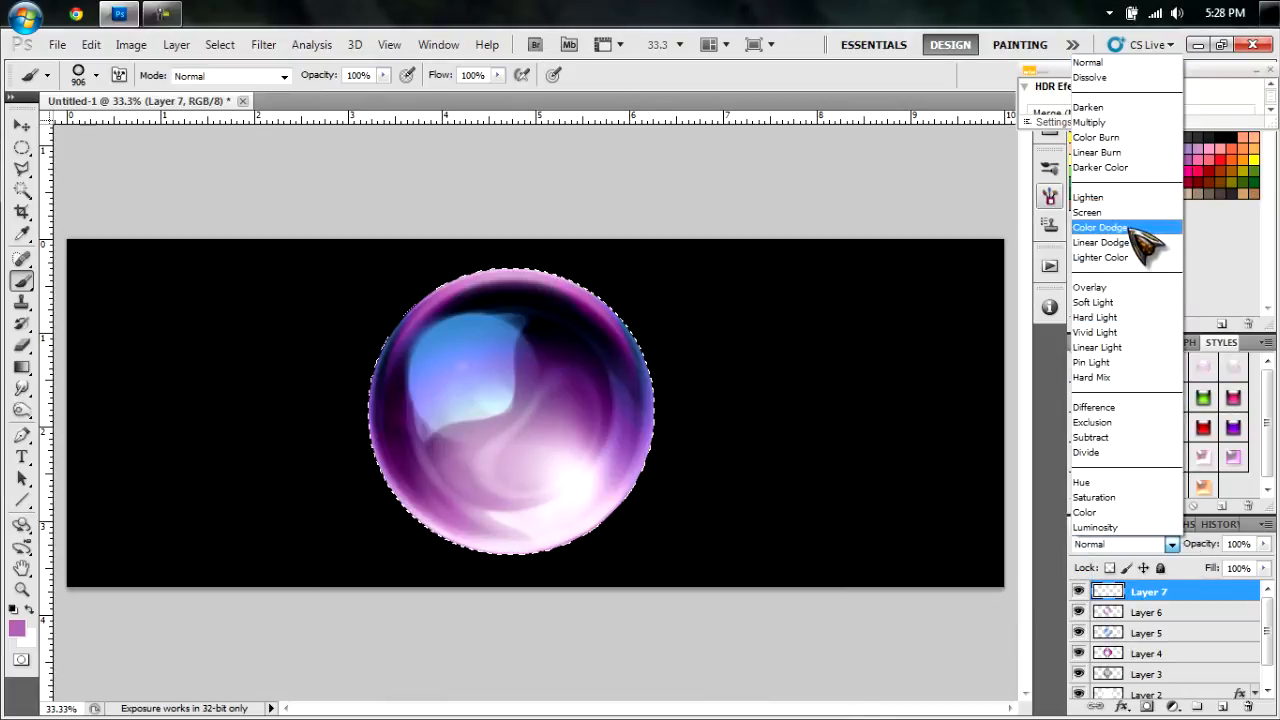
click(1130, 228)
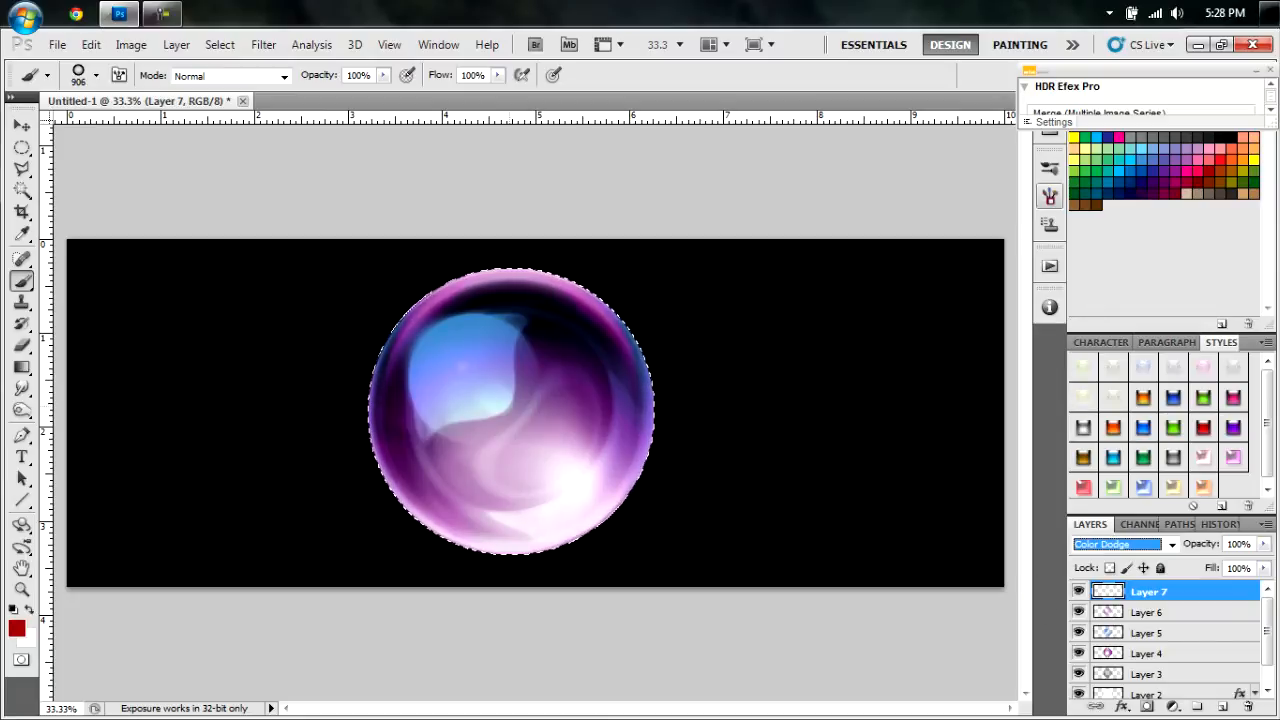
- Set the ring-shaped orb brush to 918 px, stamp it once over the orb in dark red, and deselect
right_click(518, 414)
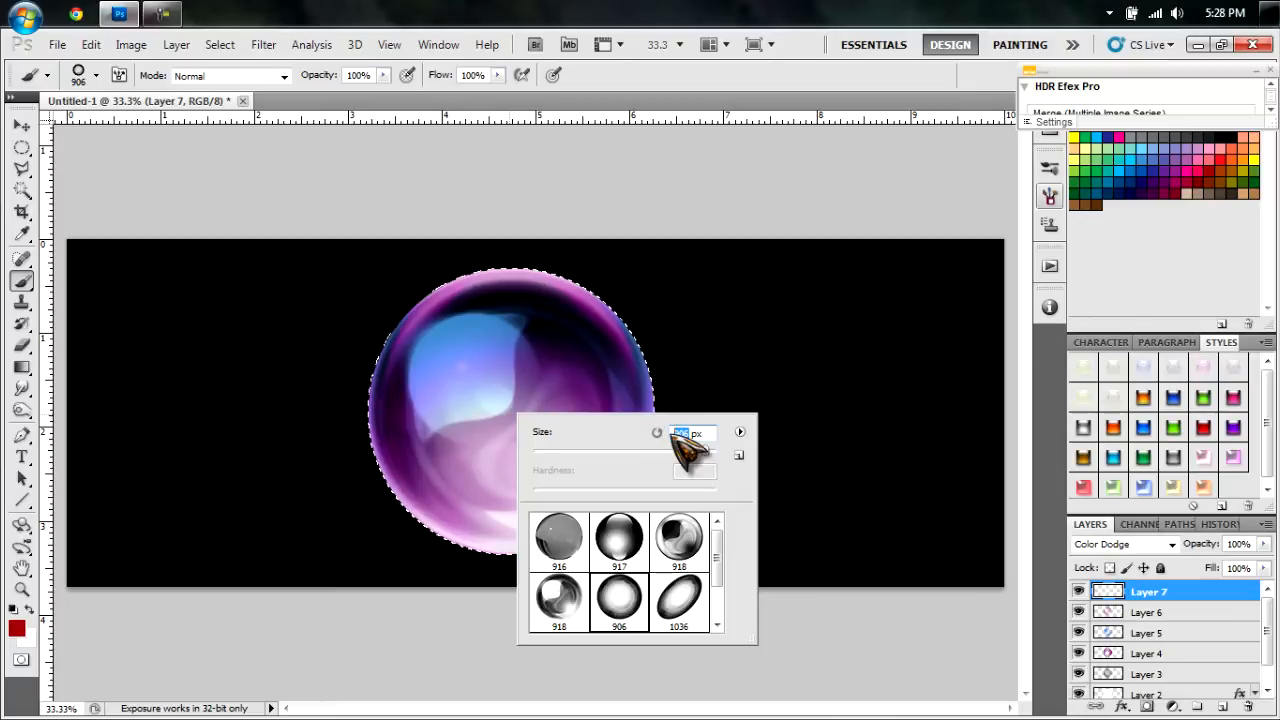
text(918)
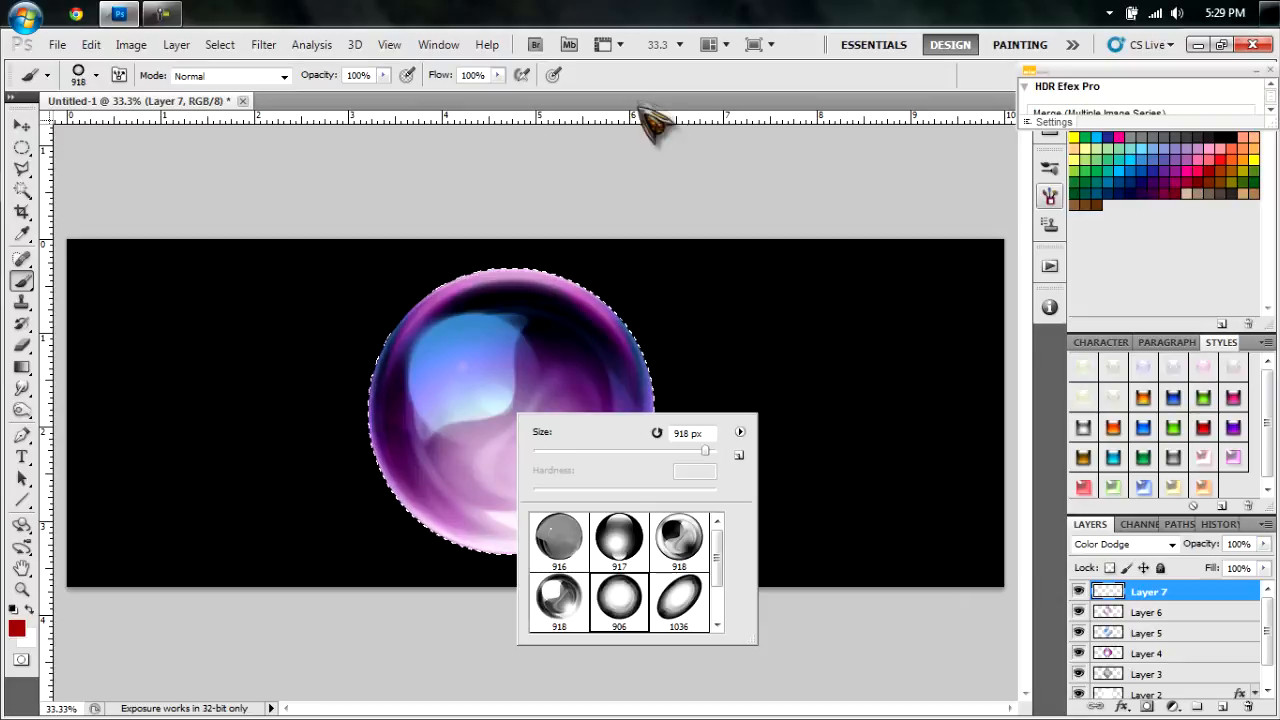
key(Return)
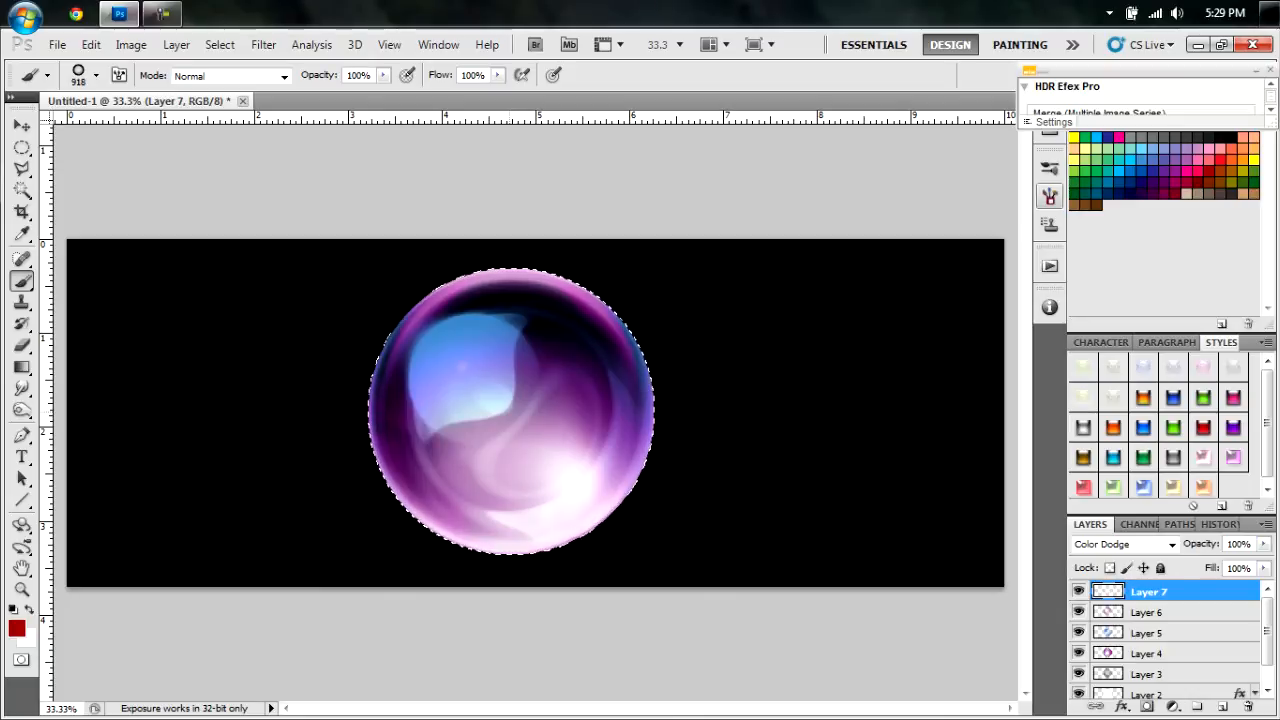
click(511, 411)
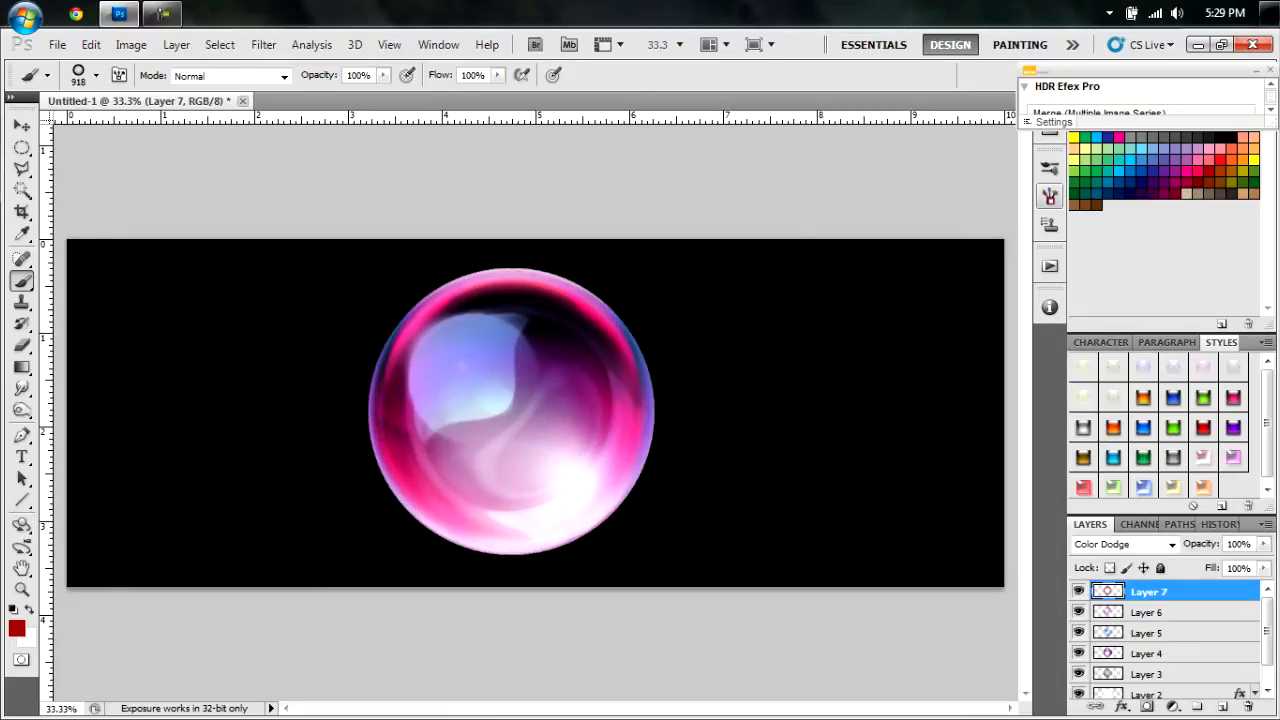
- Add a new layer above the orb layers and make white the foreground color by swapping the default colors
click(1222, 707)
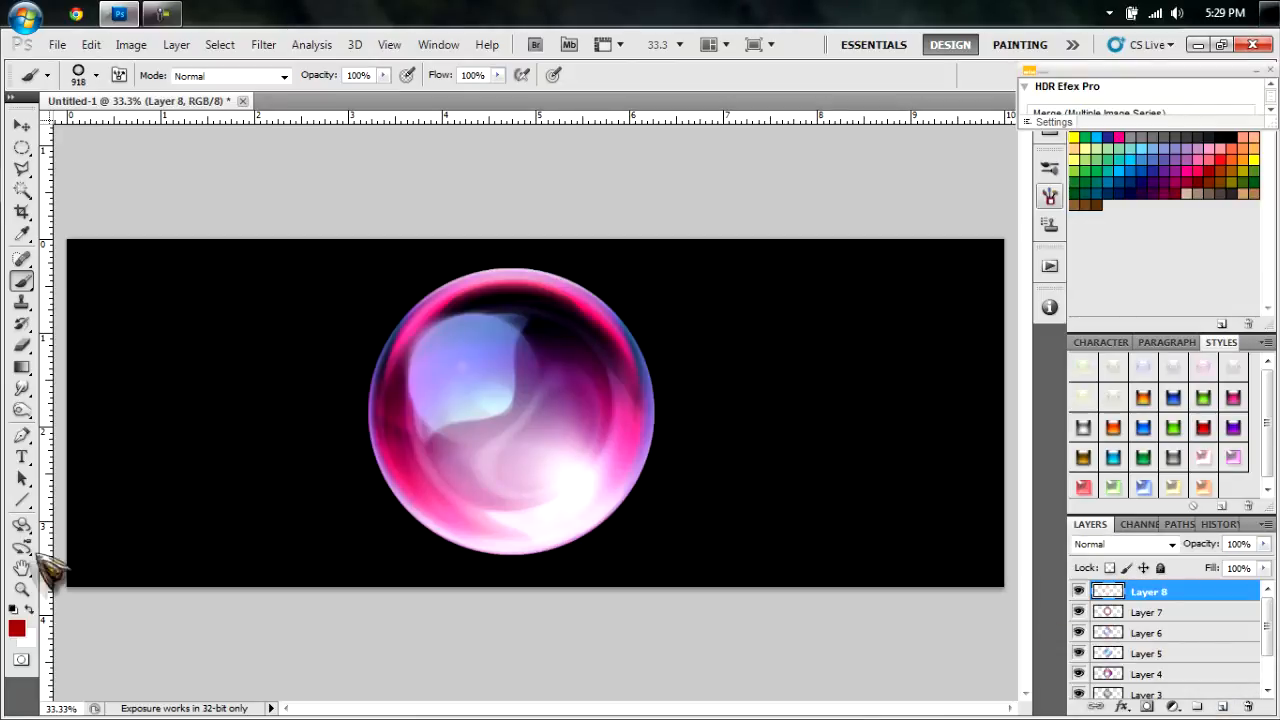
click(13, 609)
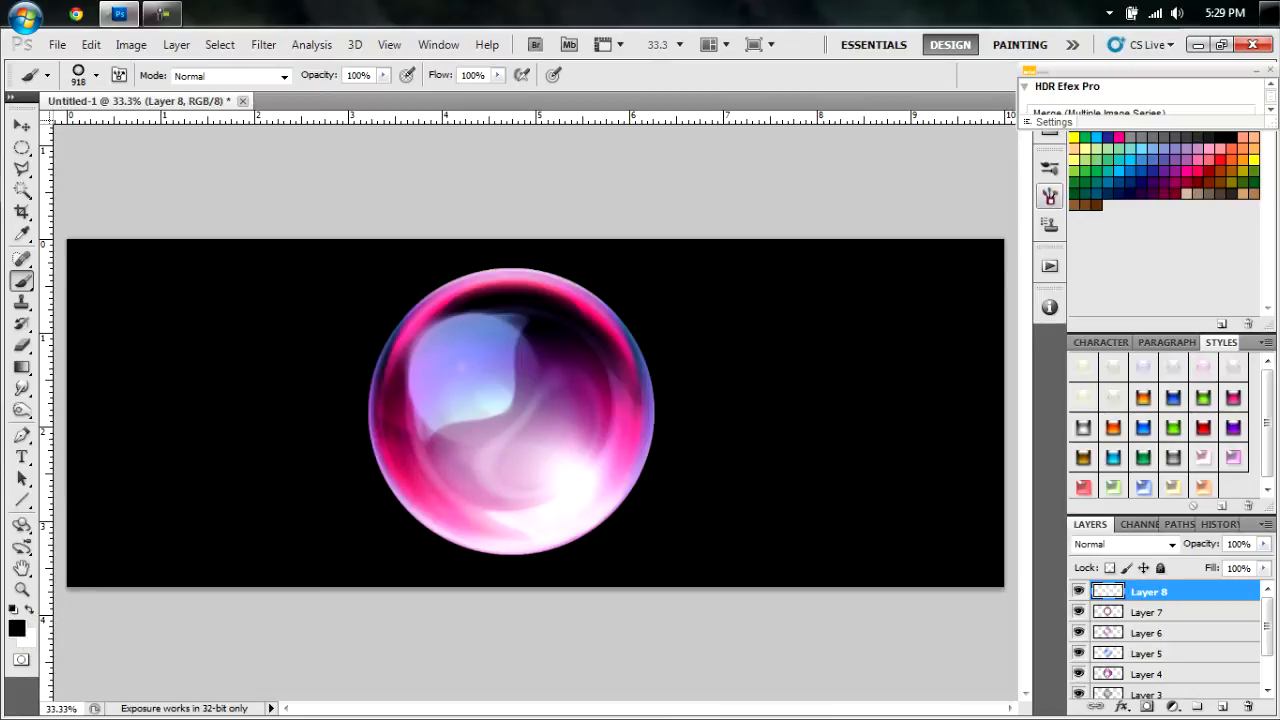
key(x)
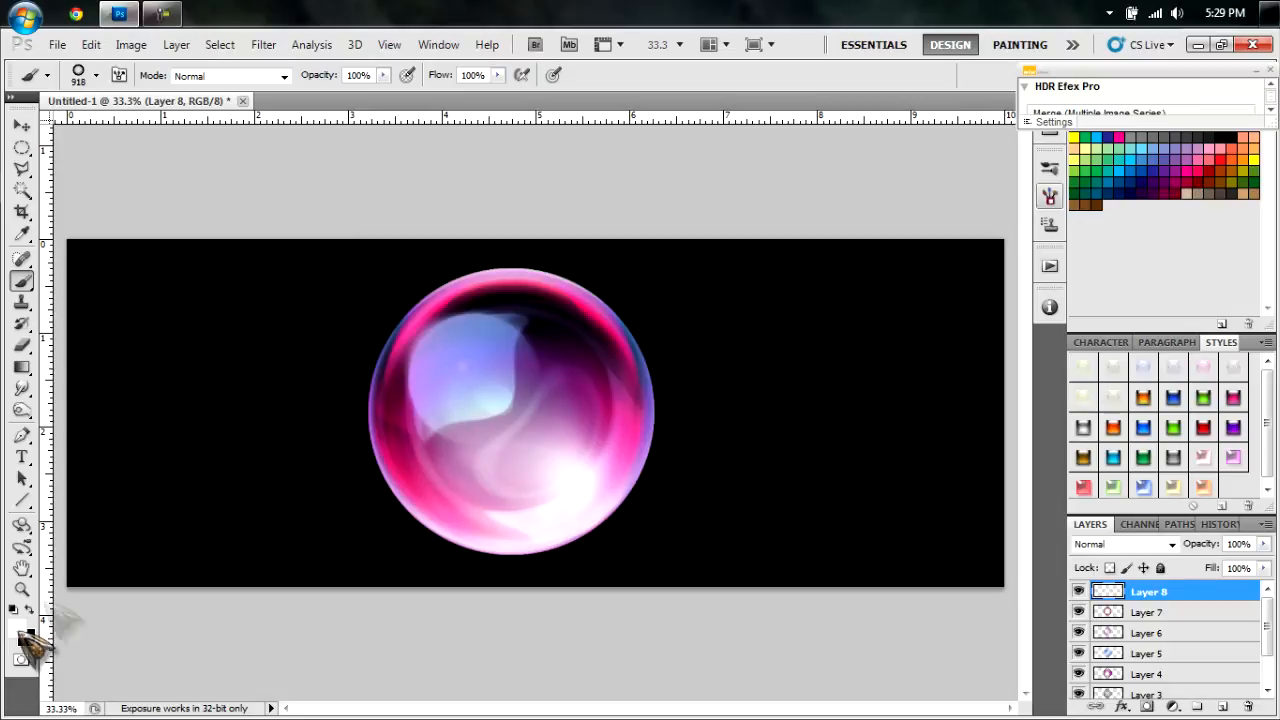
- Choose the thin 927 px arc brush and stamp it once in white along the orb's upper-left rim
right_click(221, 397)
drag(420, 536, 420, 578)
click(245, 595)
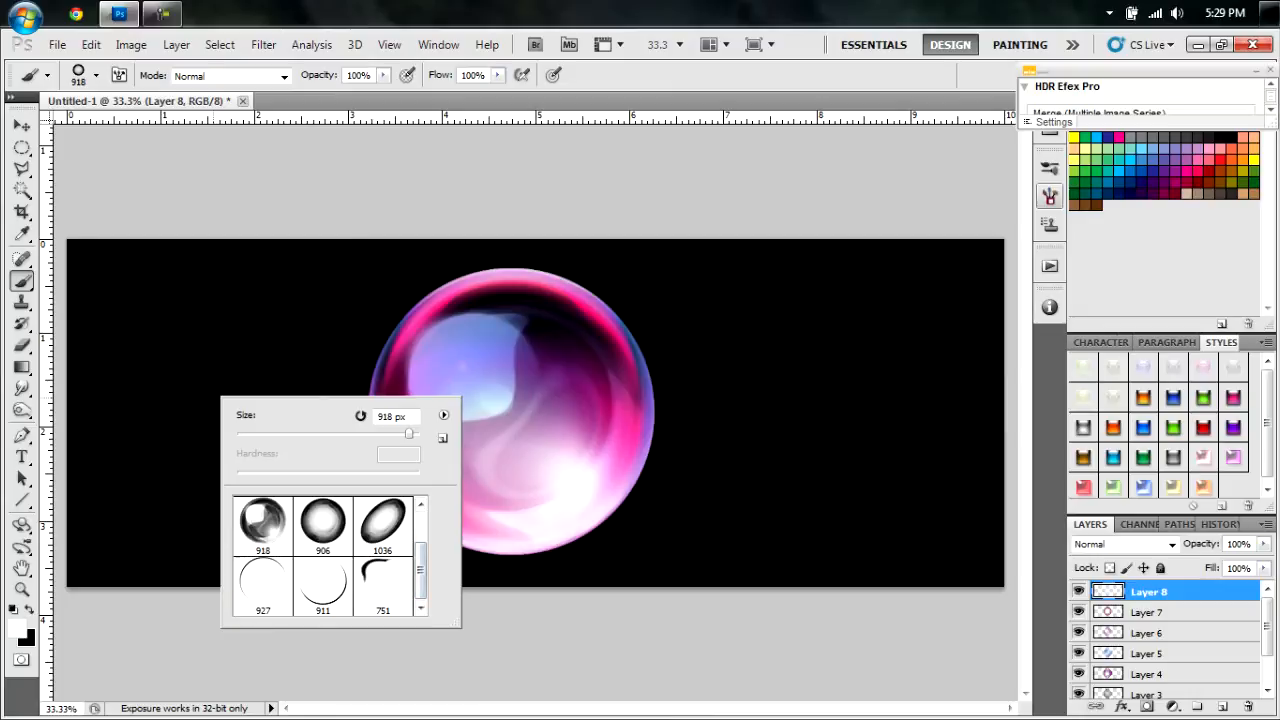
click(580, 103)
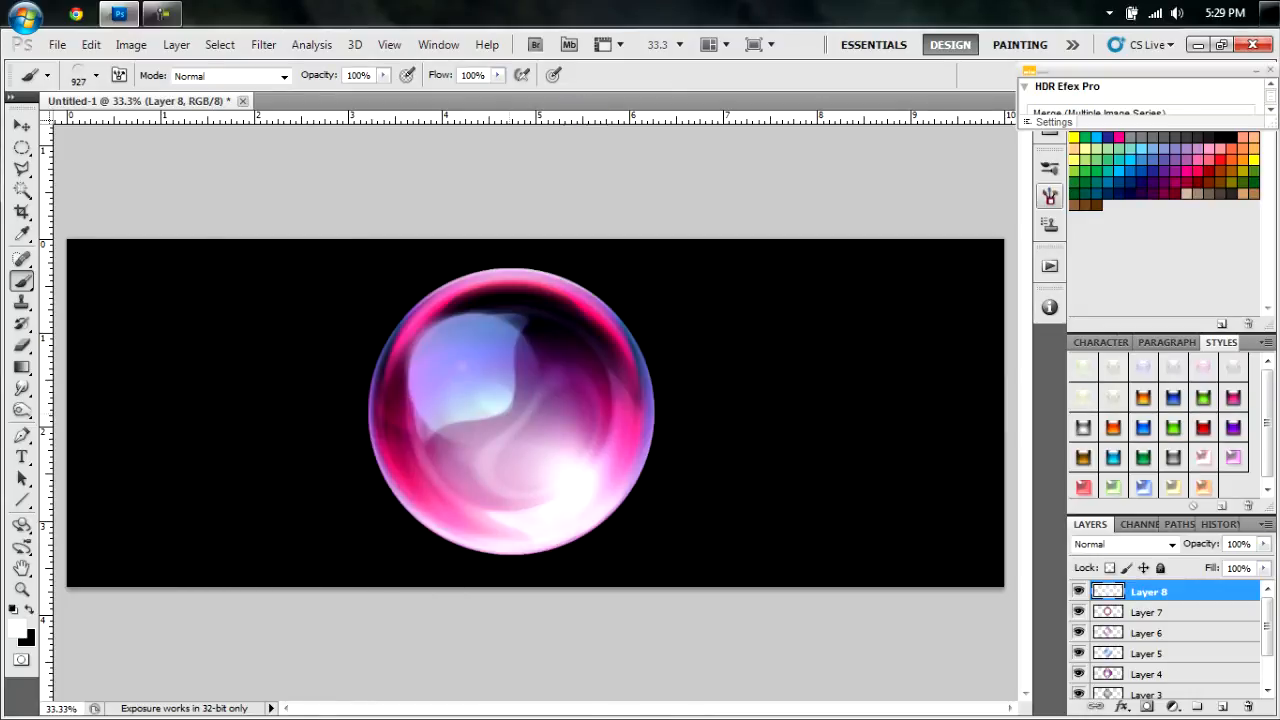
click(510, 410)
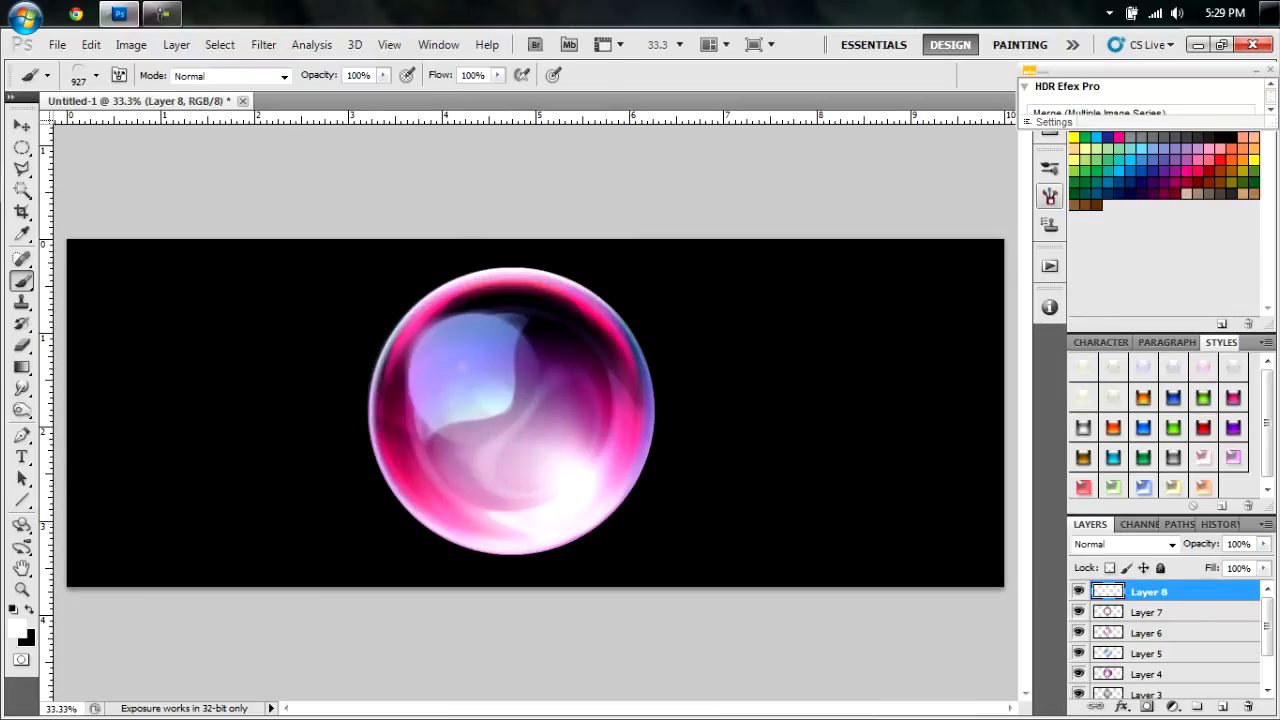
- Stamp the 911 px arc brush in black at 70% brush opacity along the orb's lower-right rim
click(30, 610)
right_click(232, 446)
click(331, 632)
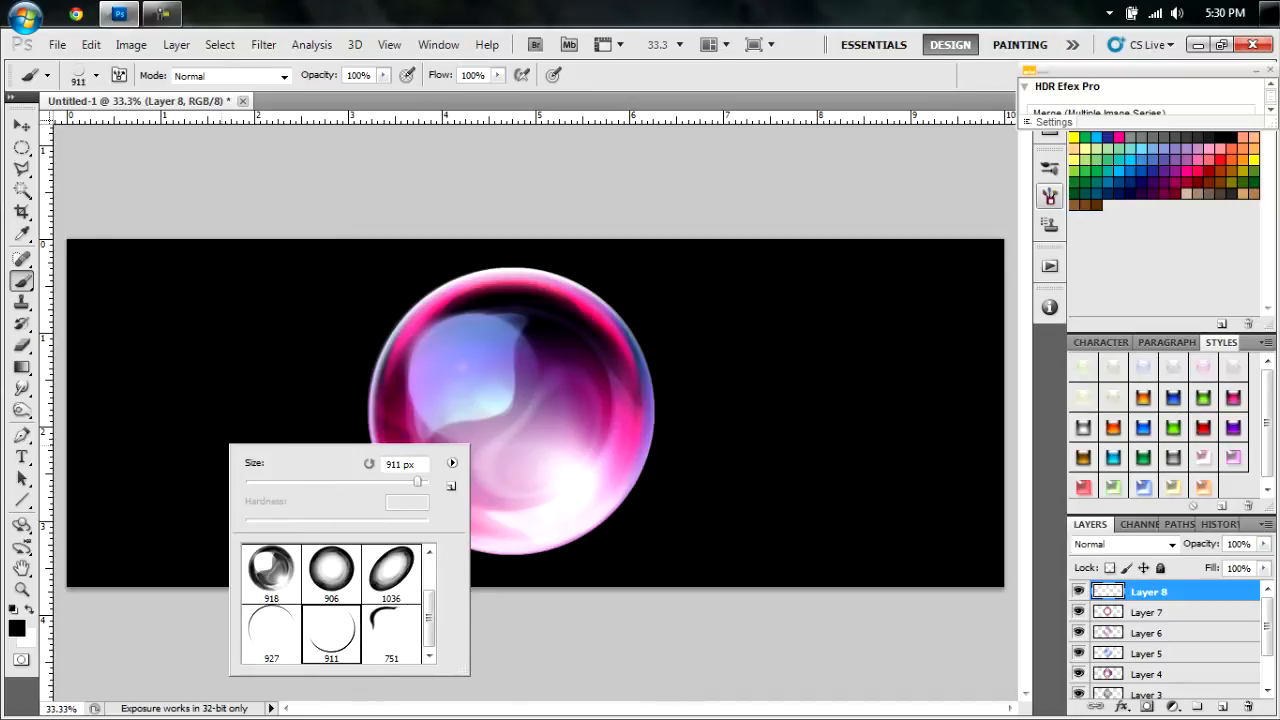
click(383, 75)
drag(385, 95, 355, 97)
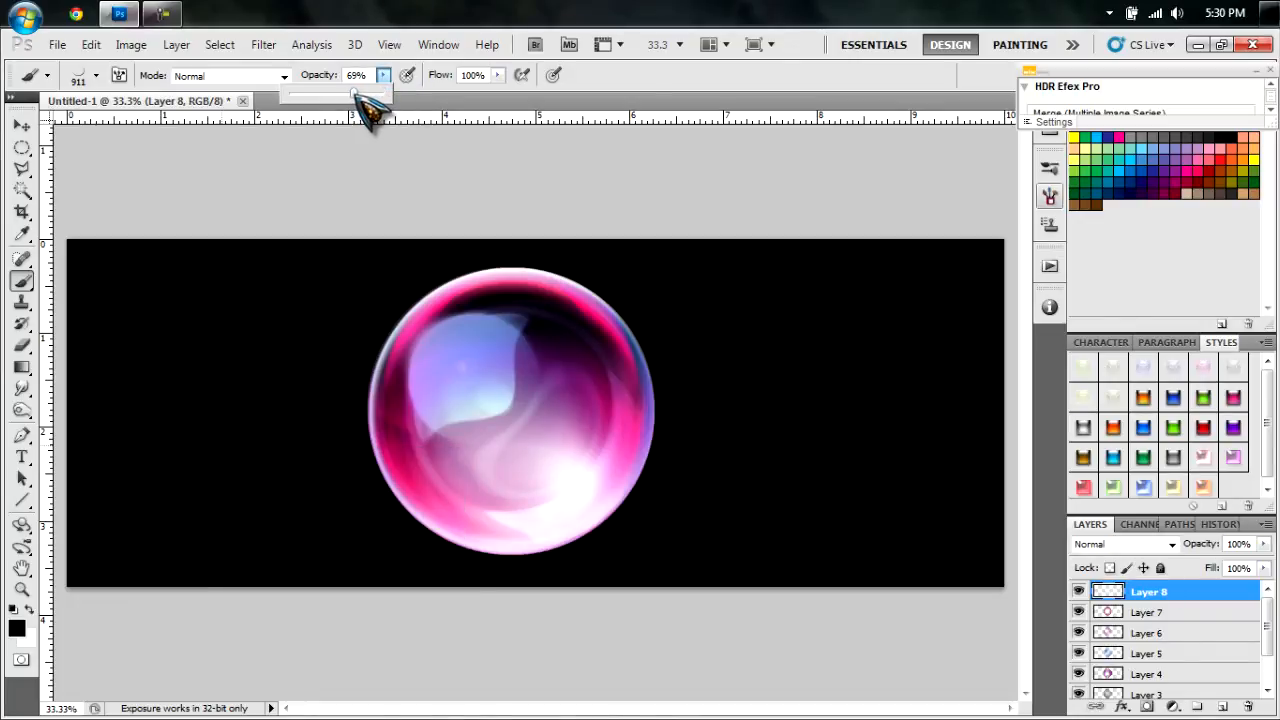
drag(355, 95, 357, 94)
key(Return)
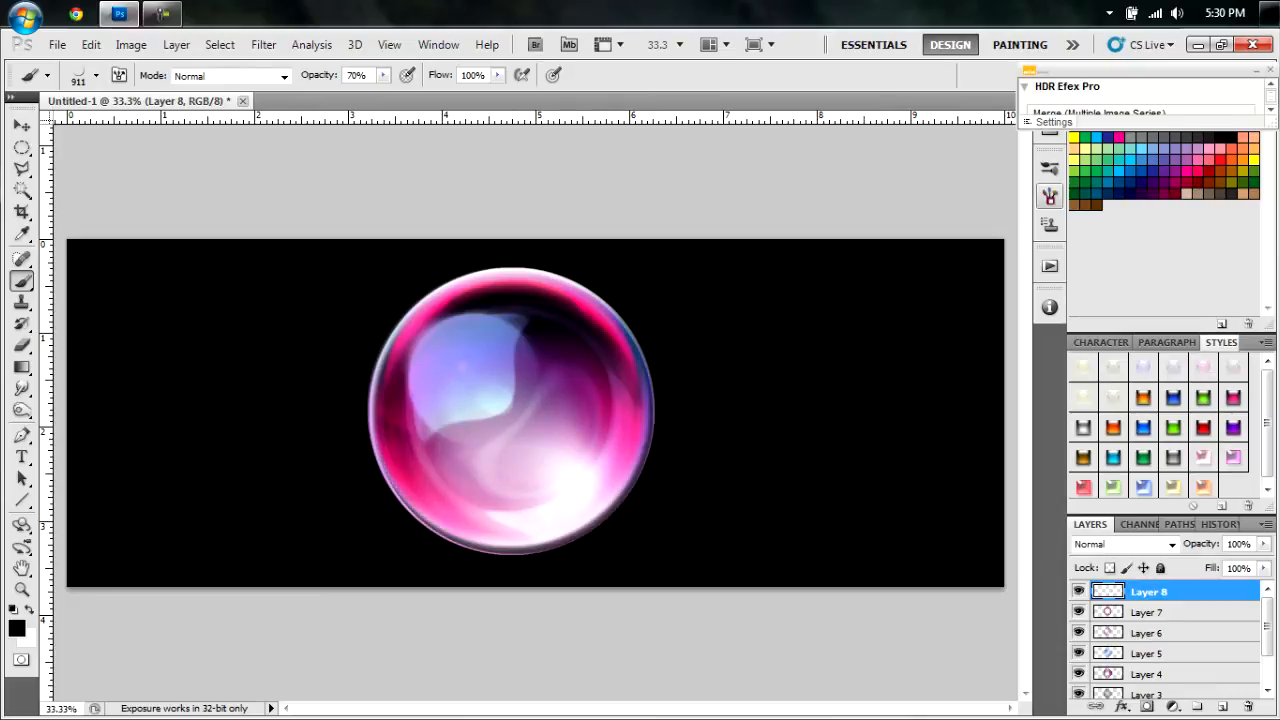
- Add a new layer in Soft Light mode and stamp the 751 px curved highlight brush in white on the orb's upper left
click(1222, 707)
click(1172, 544)
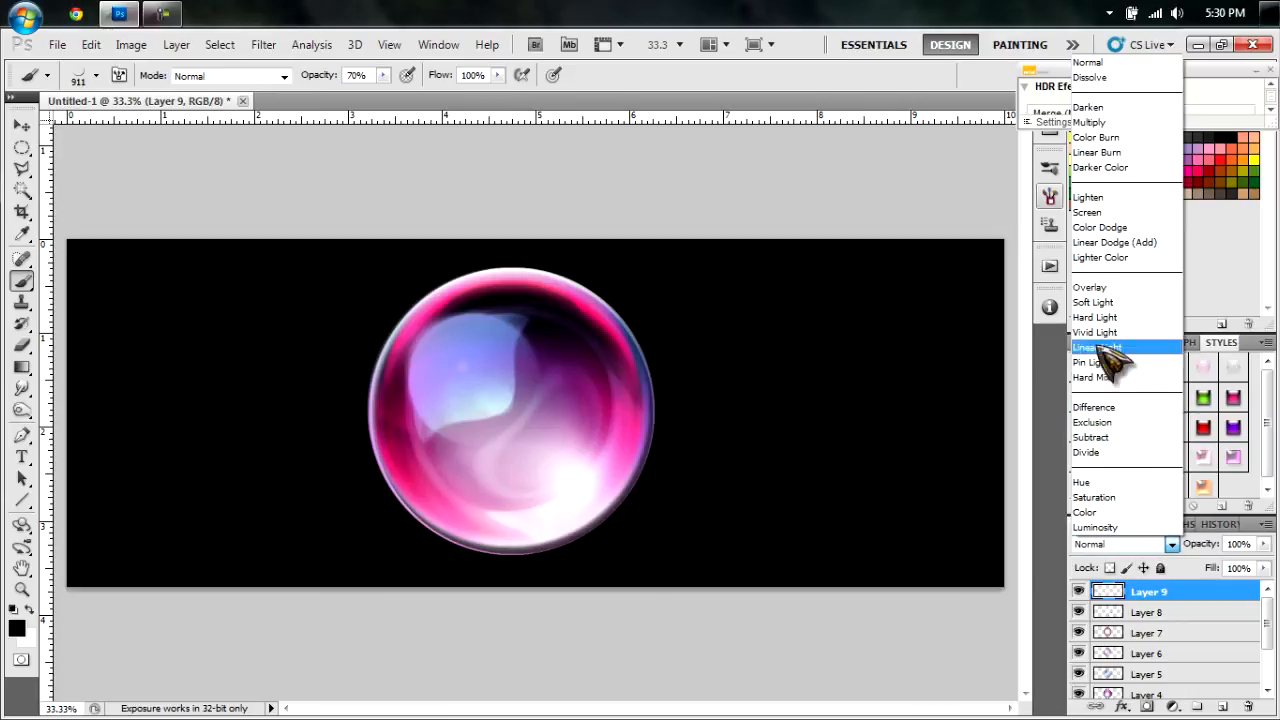
click(1098, 302)
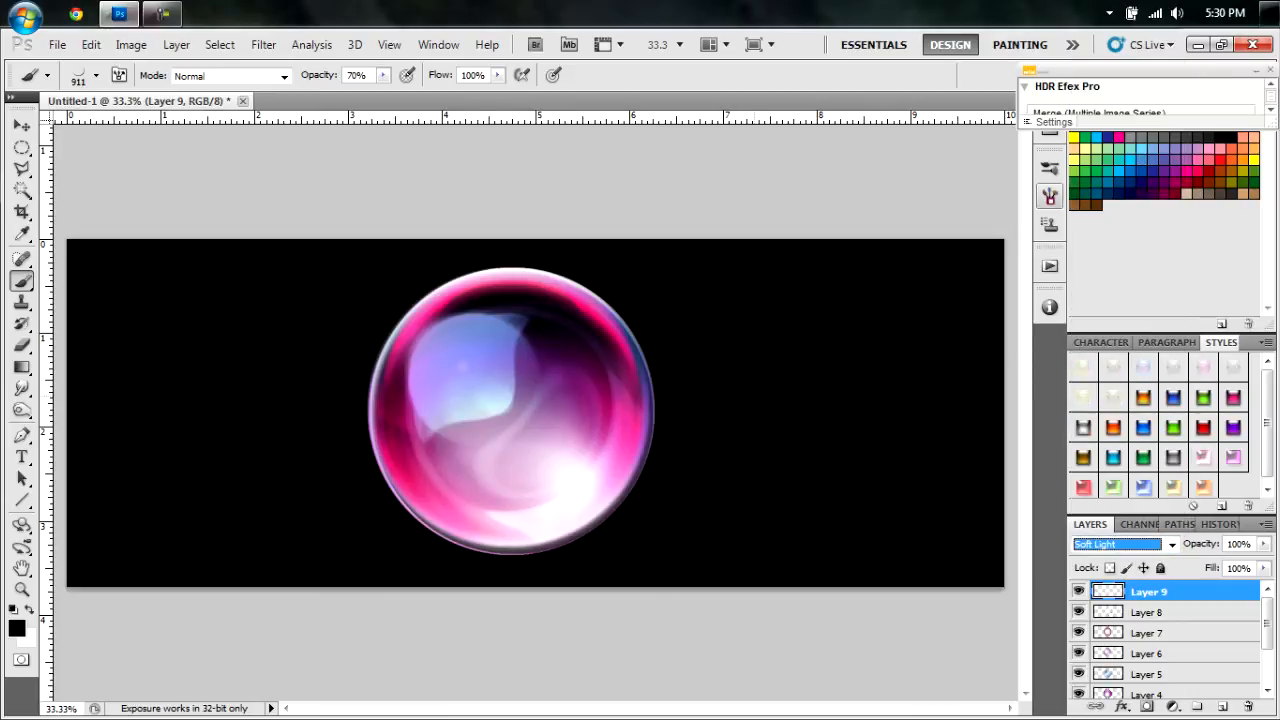
right_click(760, 396)
click(921, 585)
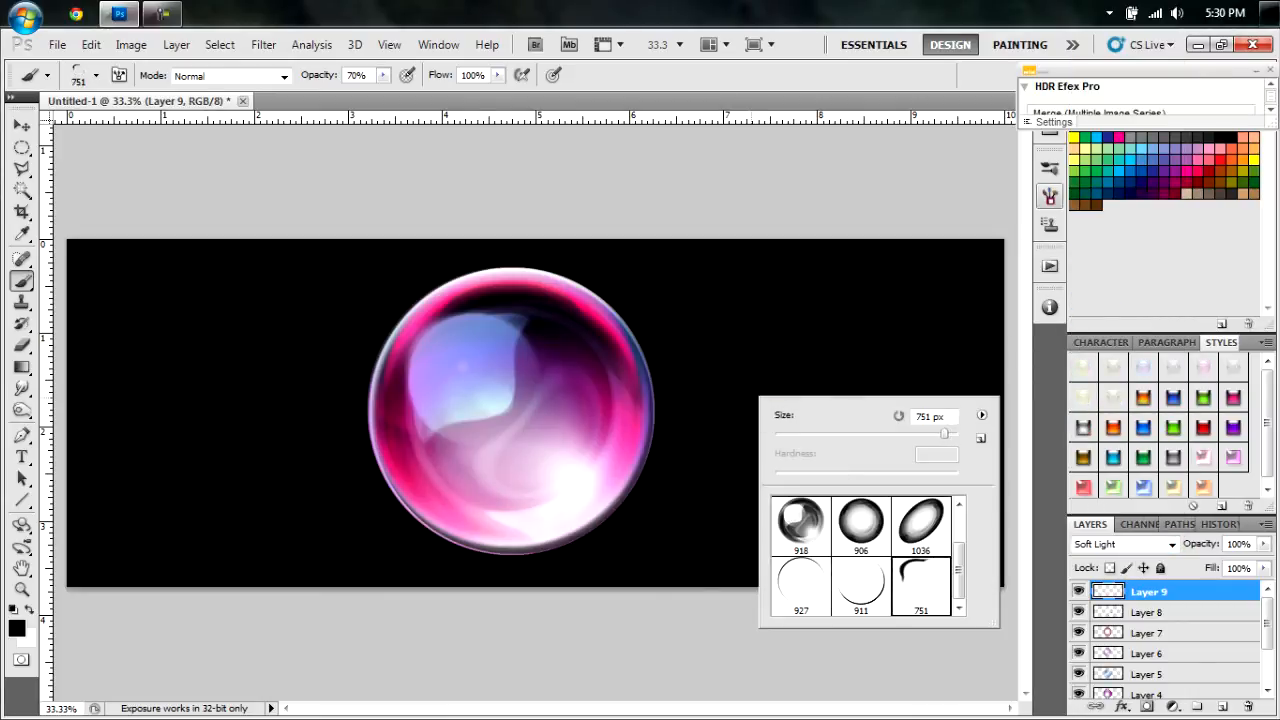
click(1006, 485)
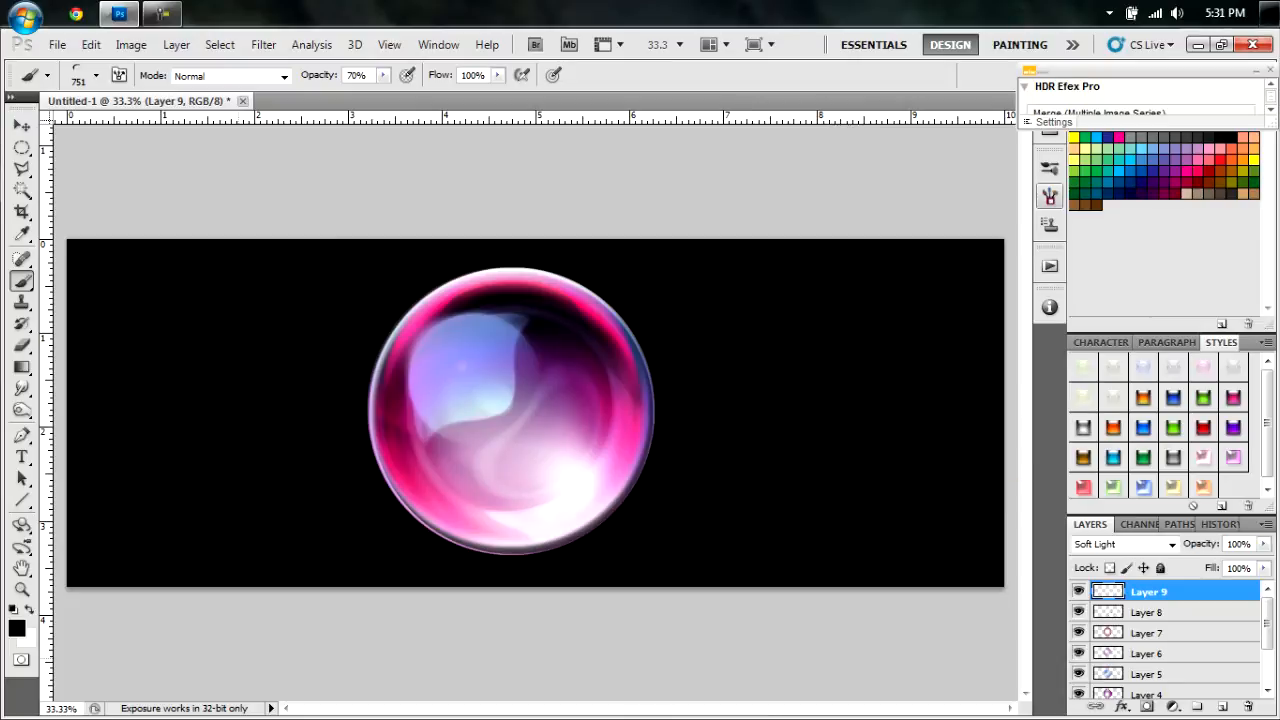
key(x)
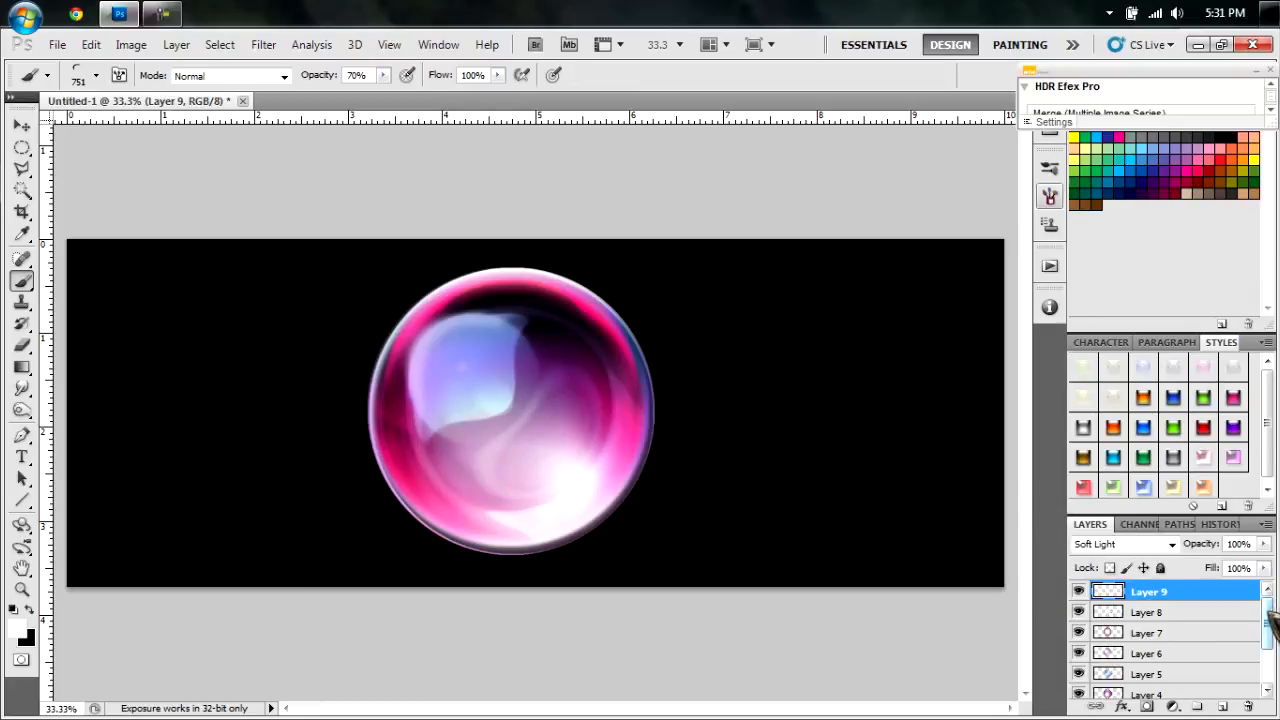
- Add a new layer and move it beneath all the orb layers, directly above the Background
click(1222, 706)
drag(1152, 591, 1152, 684)
drag(1267, 621, 1267, 655)
drag(1152, 591, 1152, 686)
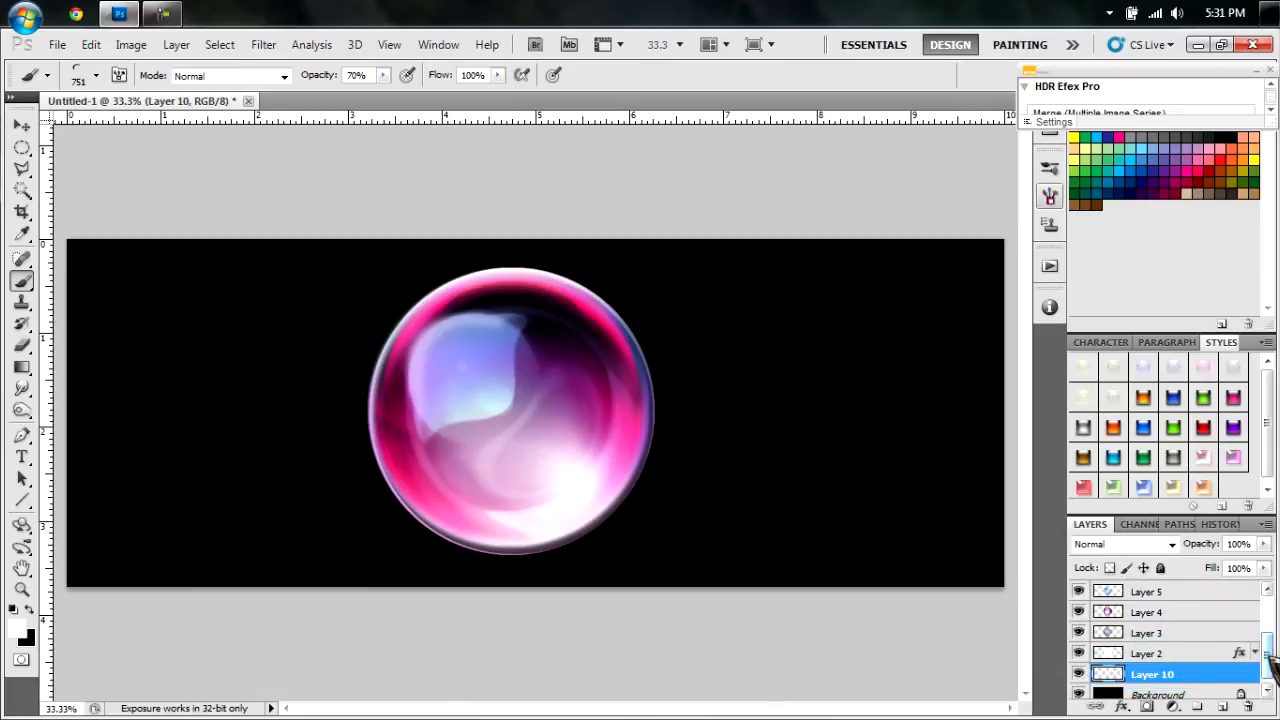
drag(1268, 668, 1268, 684)
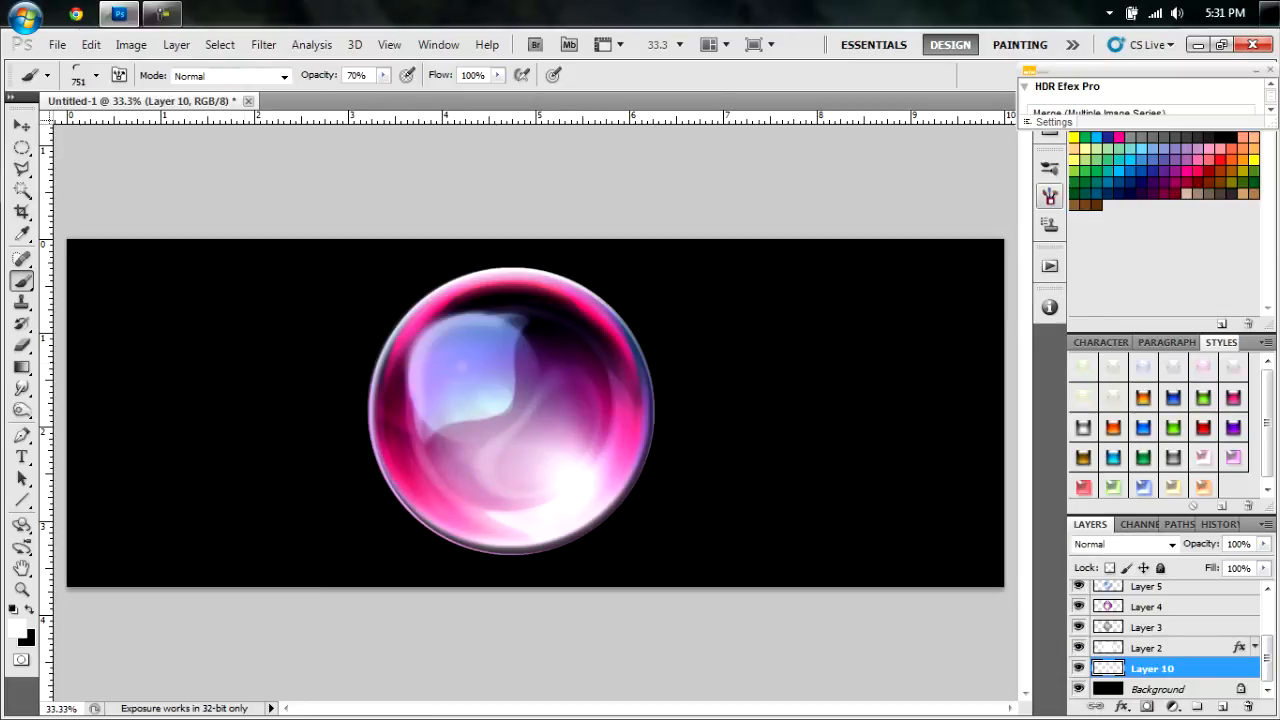
- Choose the 1036 px oval brush with a hot pink foreground color and stamp a flattened, slightly tilted ellipse beneath the orb
right_click(233, 369)
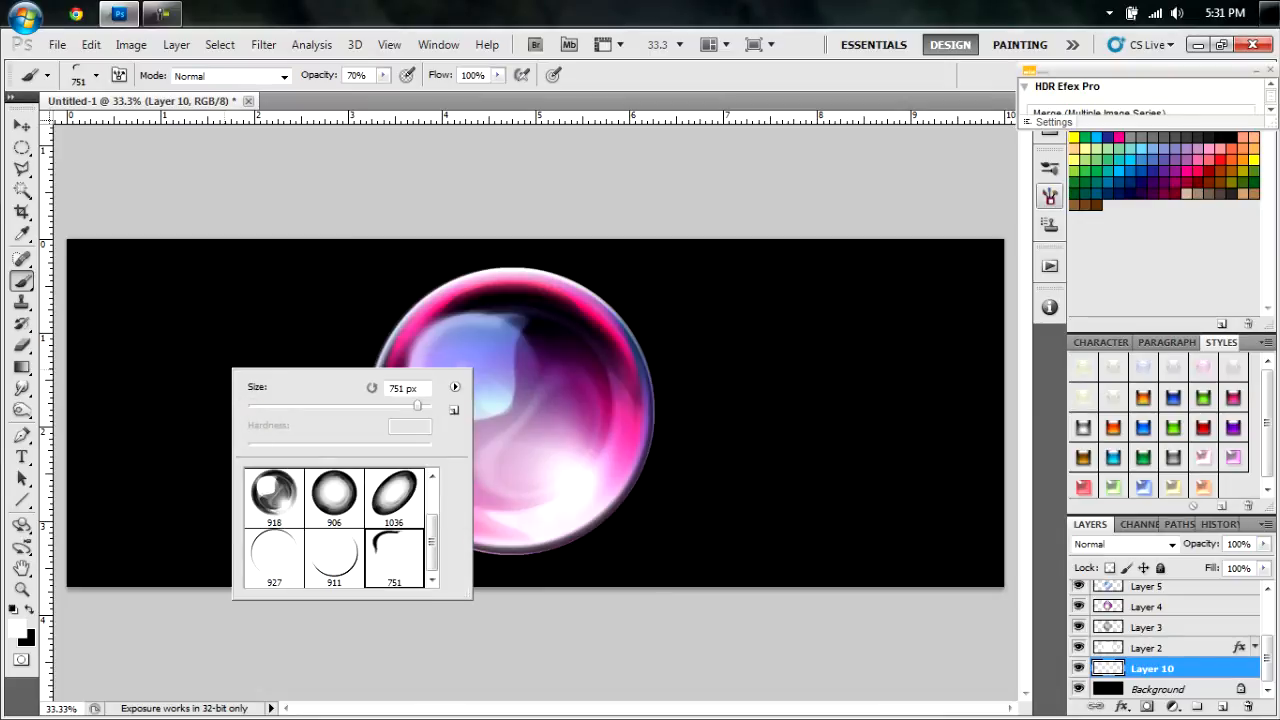
scroll(443, 528, up, 3)
scroll(437, 520, down, 2)
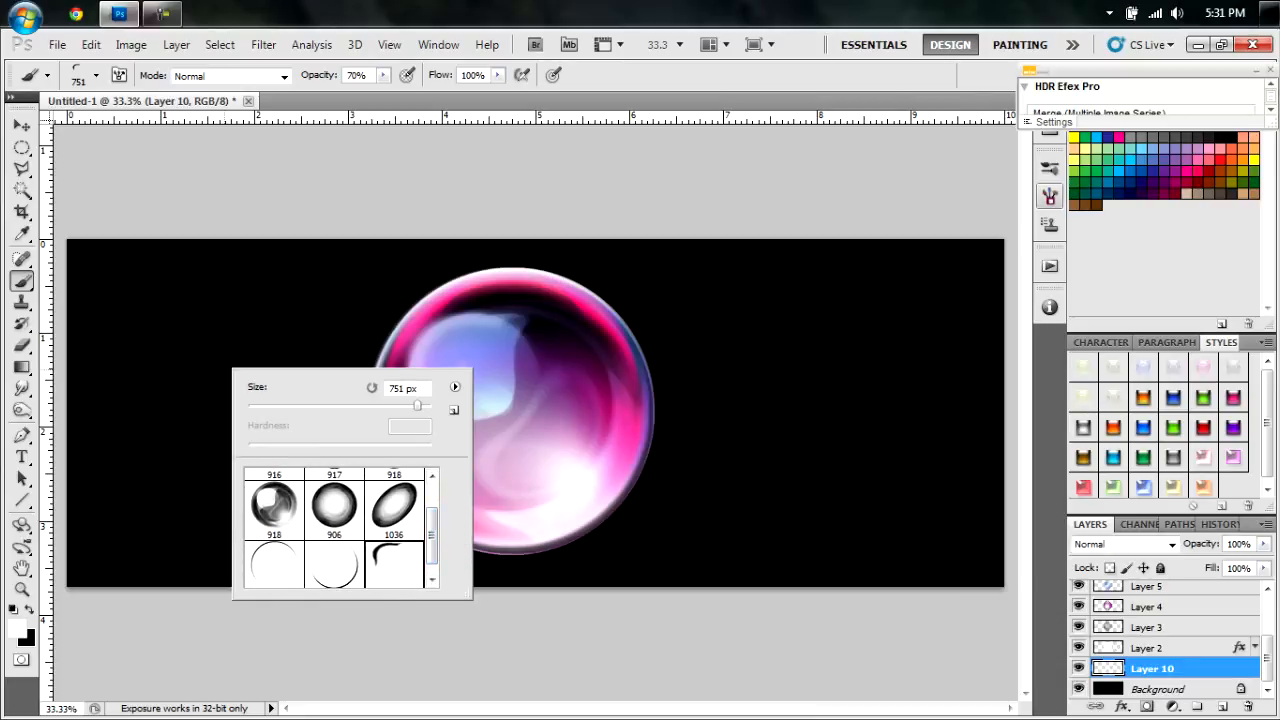
click(395, 563)
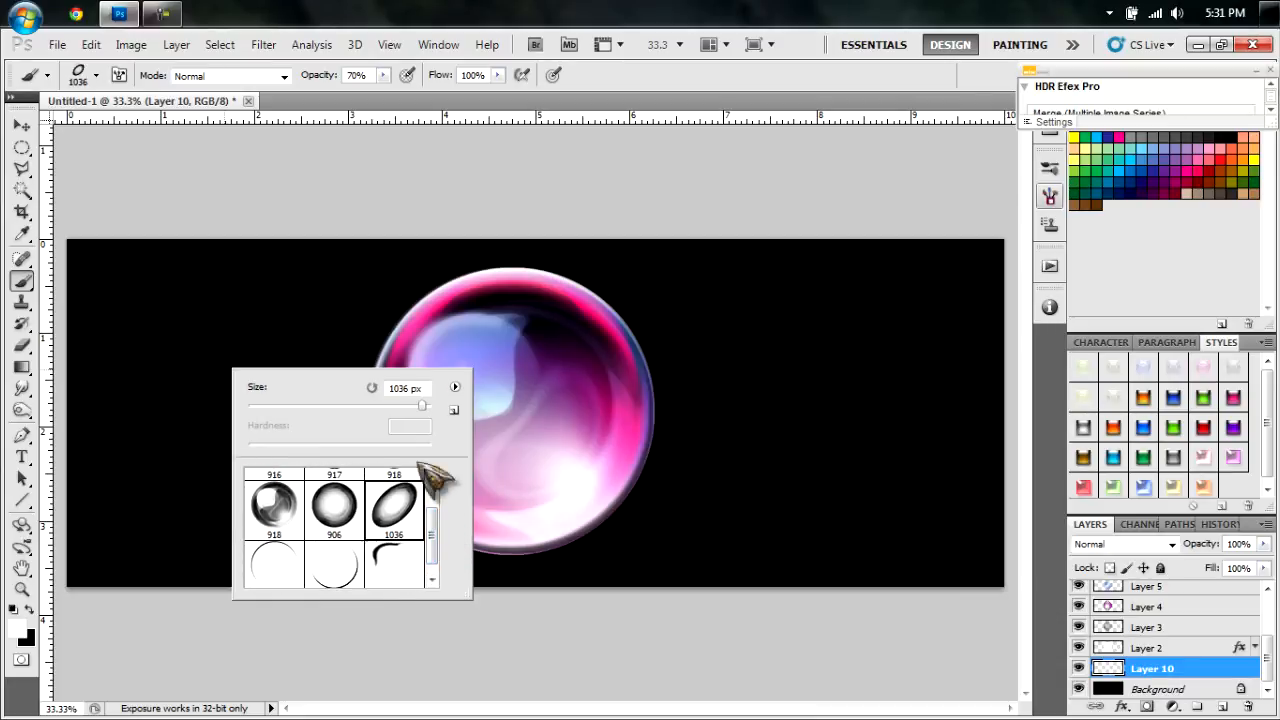
click(628, 112)
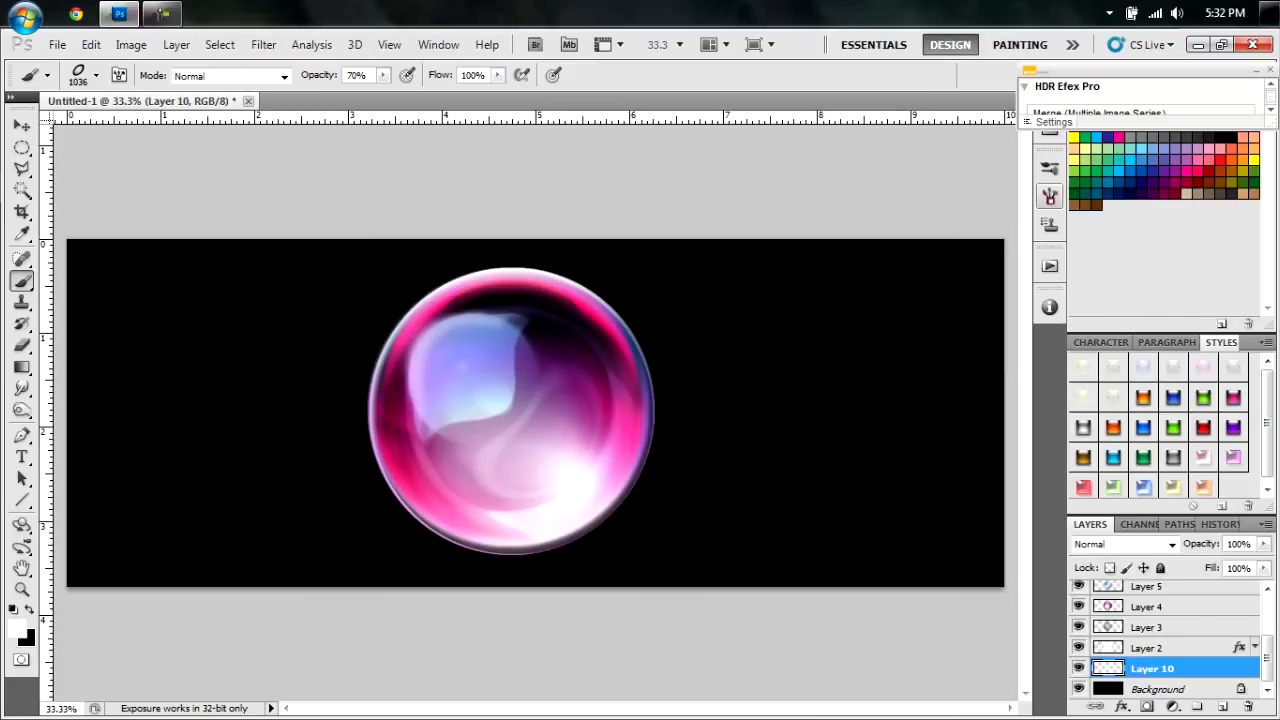
click(1198, 171)
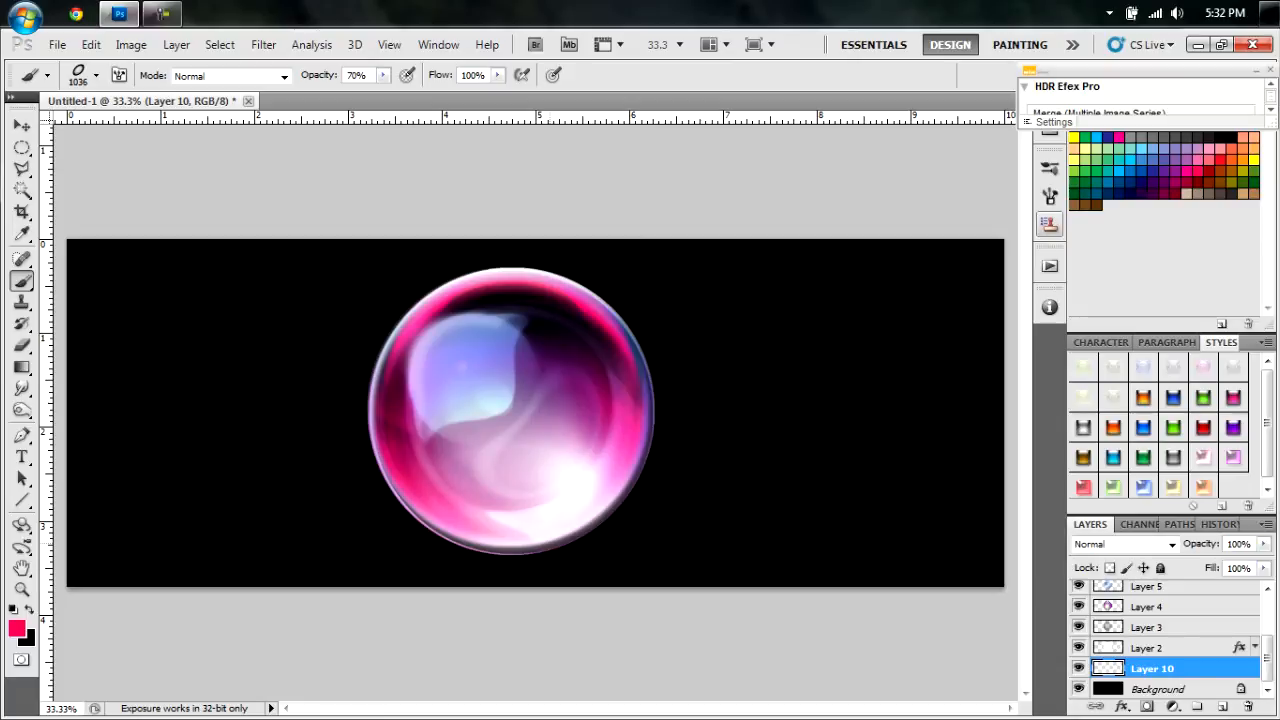
click(550, 542)
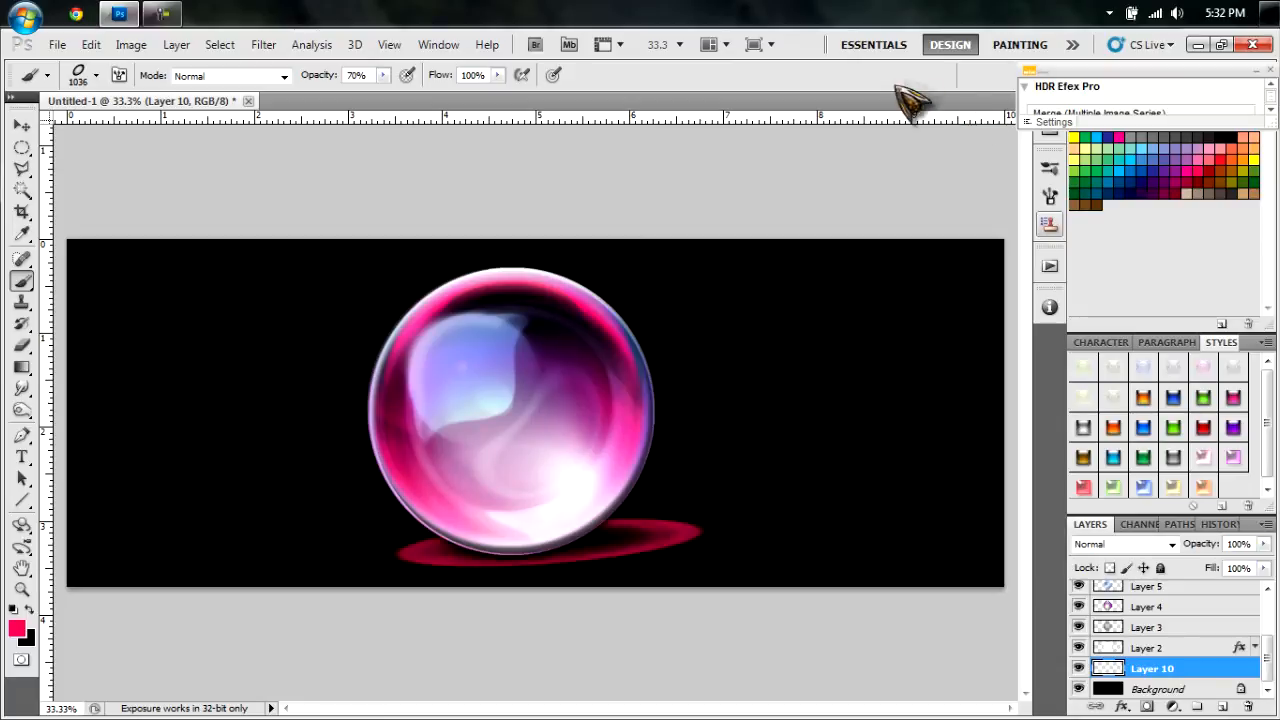
- Soften the pink ellipse beneath the orb with a light Gaussian Blur
click(264, 45)
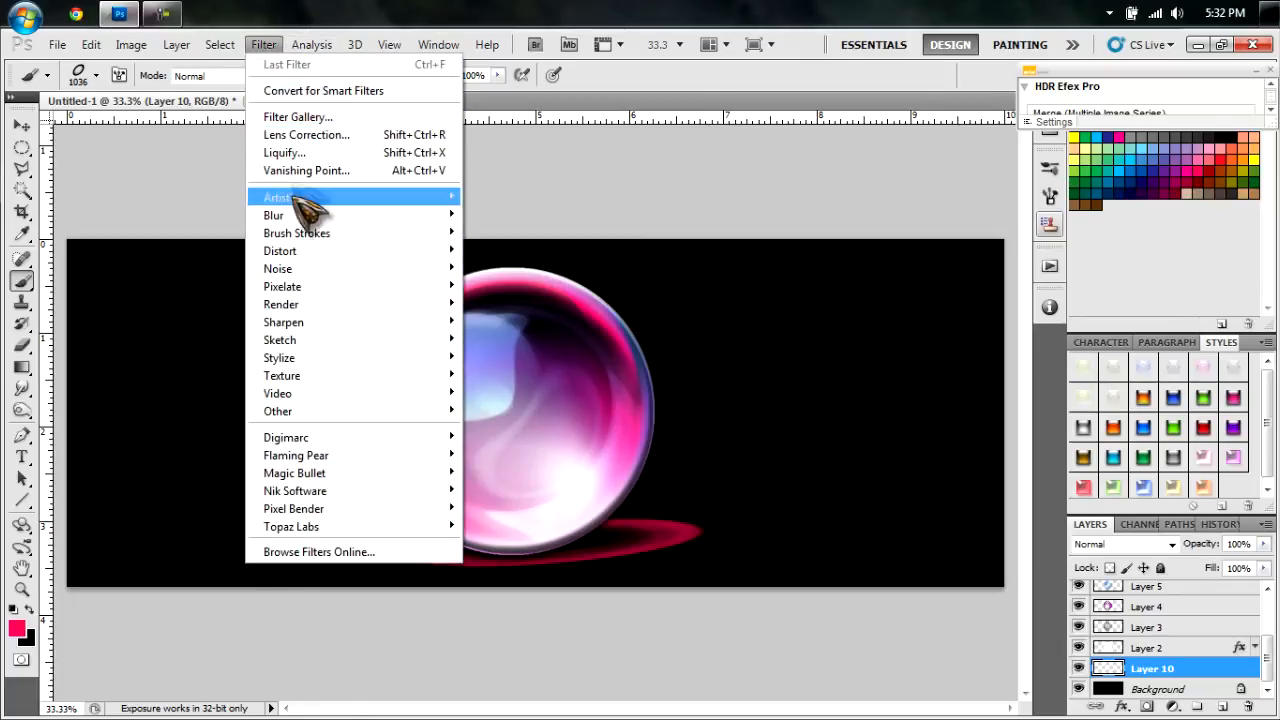
mouse_move(302, 218)
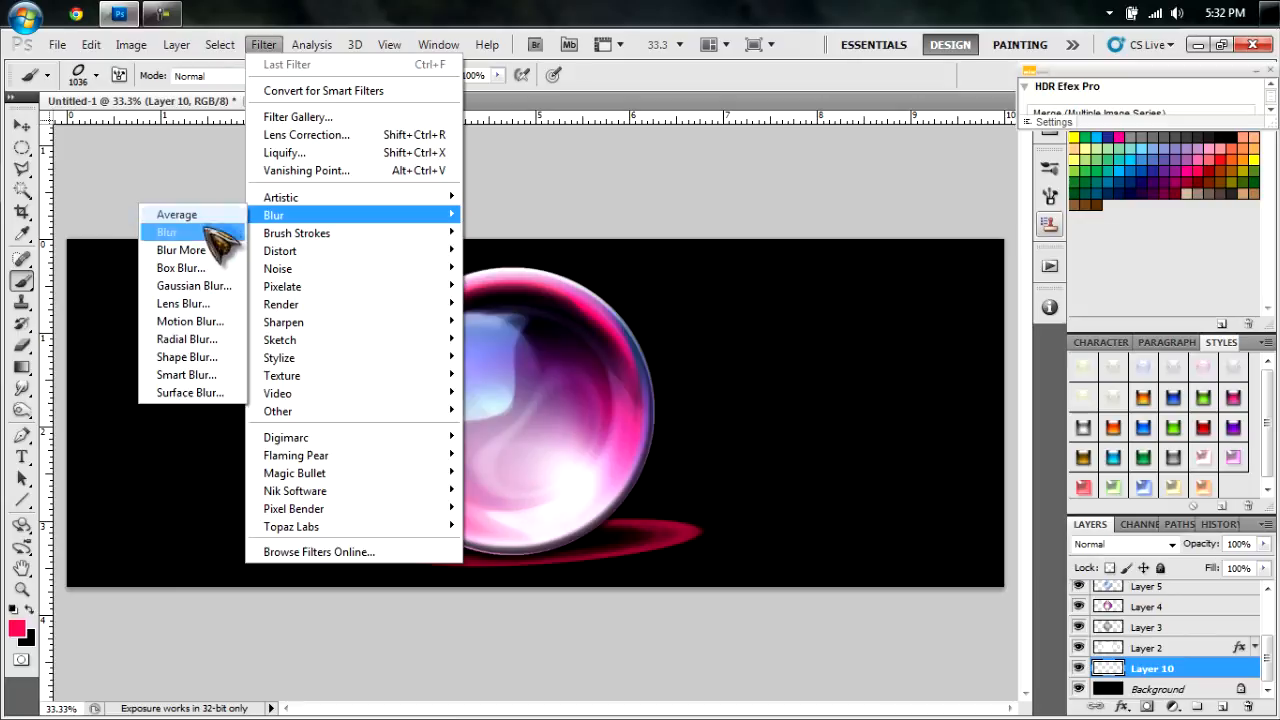
click(215, 290)
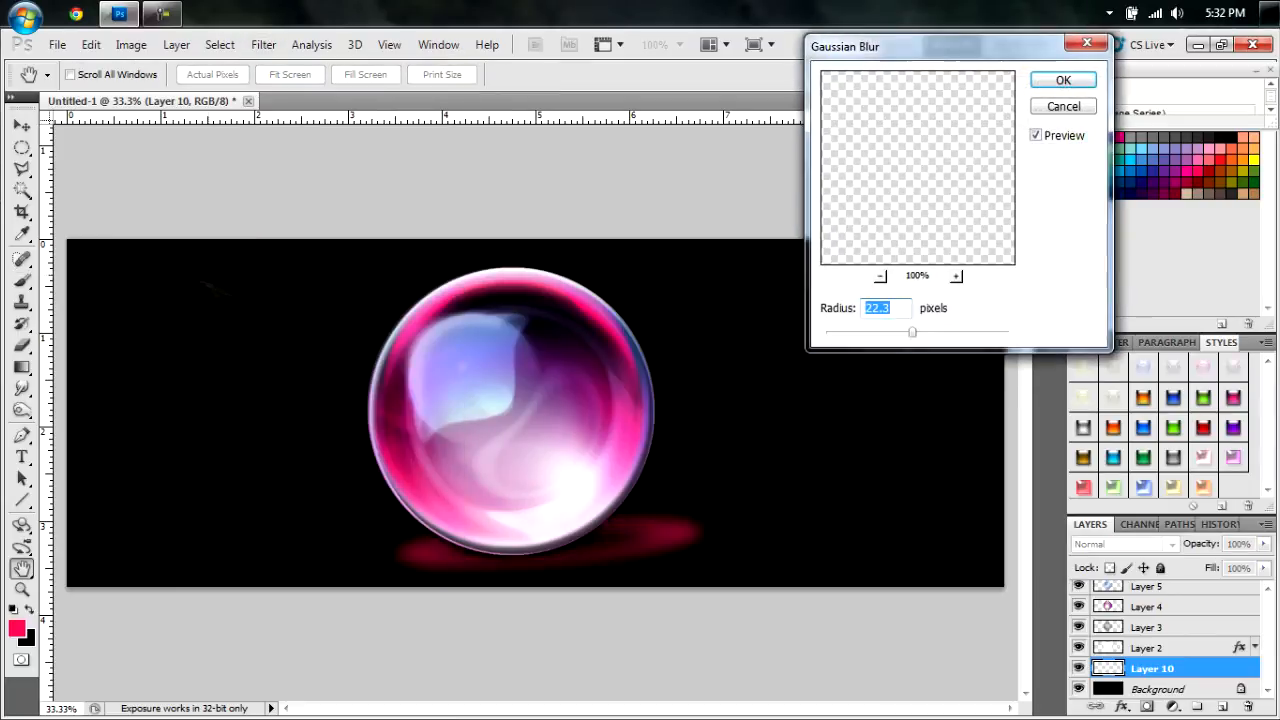
click(877, 334)
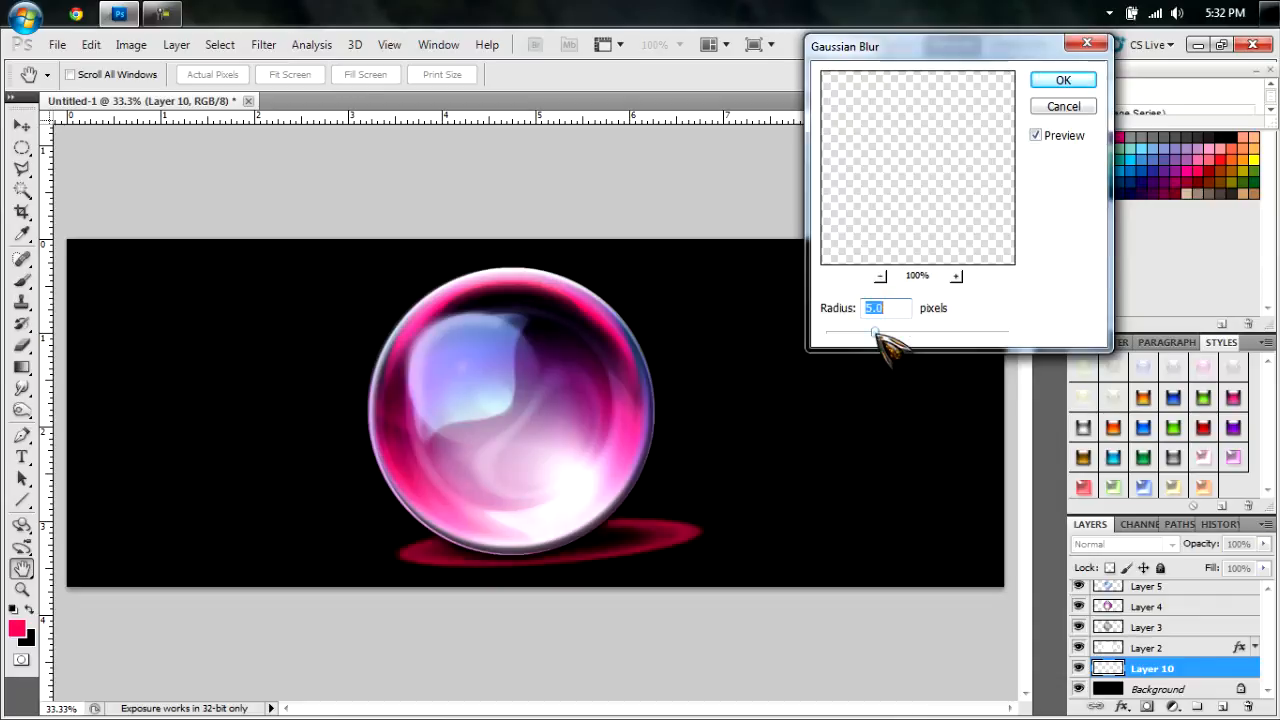
drag(877, 334, 892, 335)
click(1063, 82)
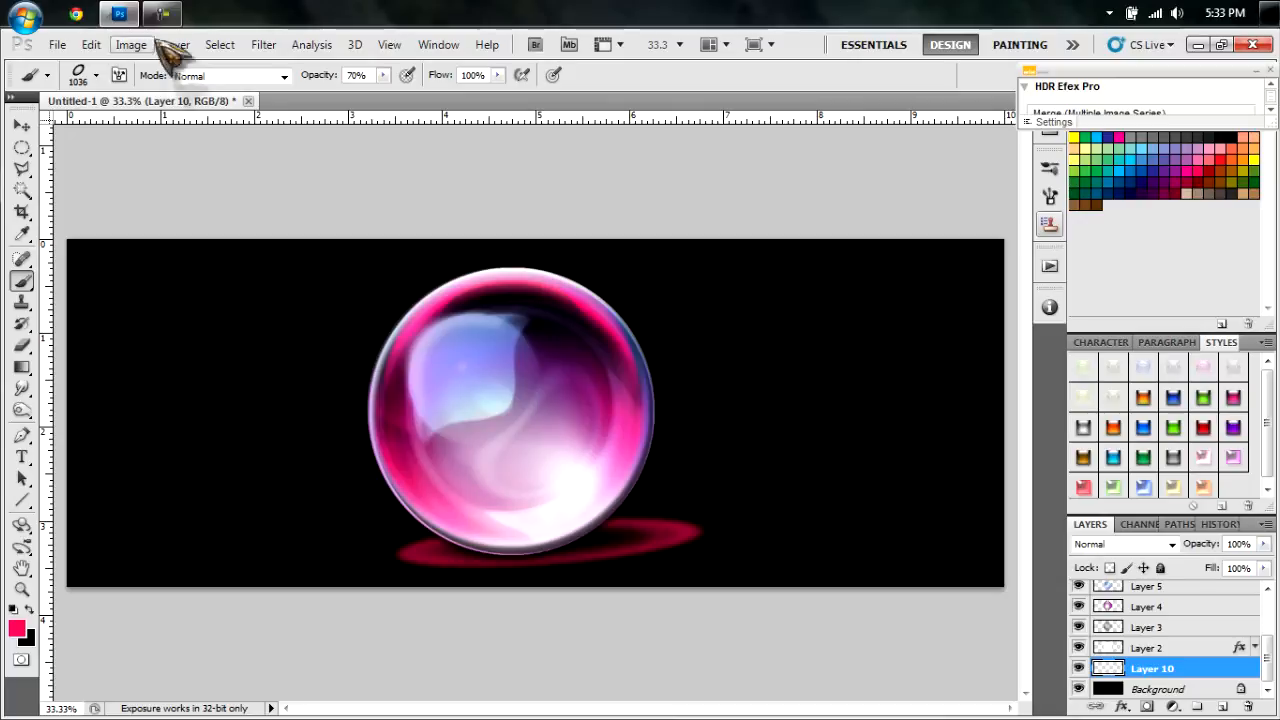
- Replace the current brushes with the Basic Brushes set and set a round brush to 401 px and 0% hardness
click(96, 76)
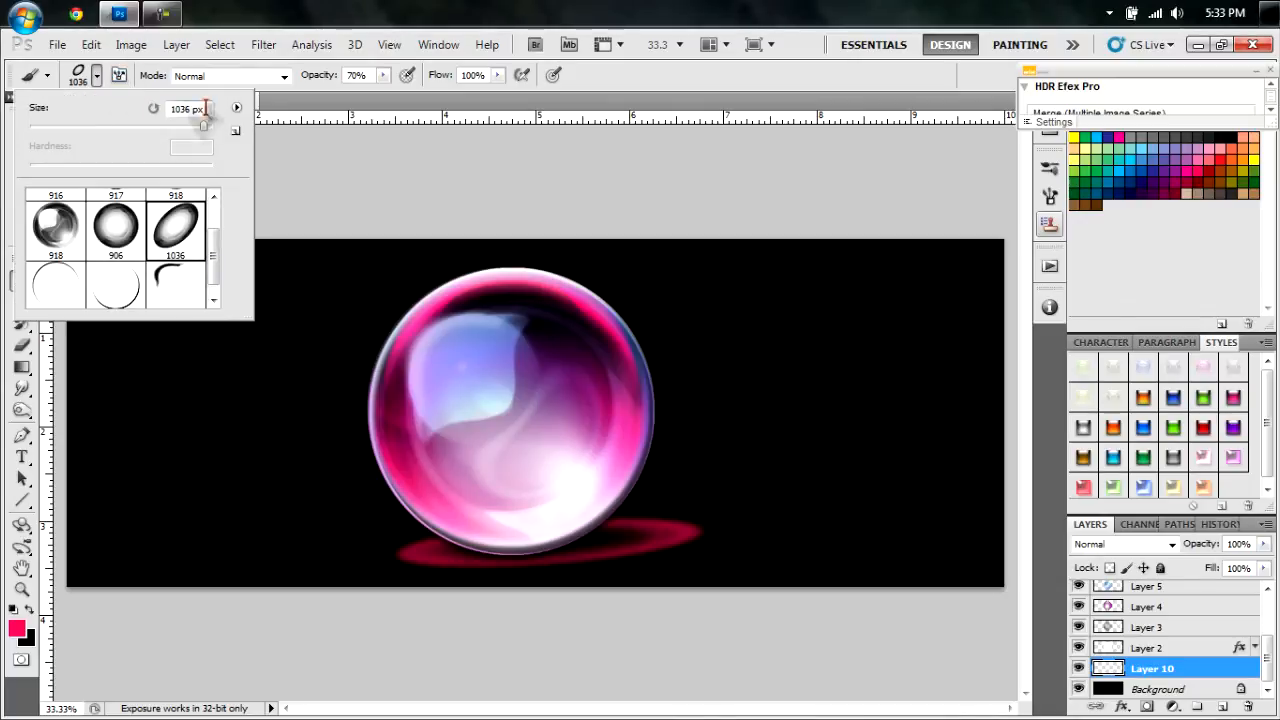
click(237, 108)
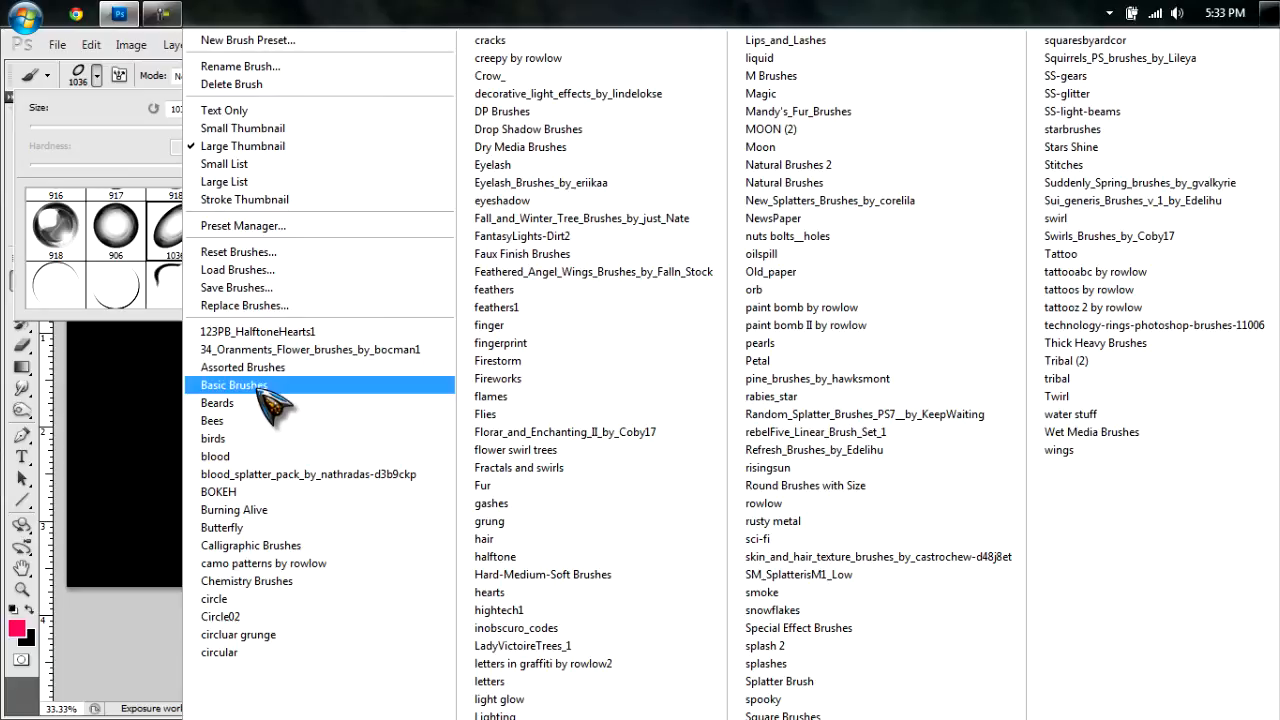
click(262, 387)
click(572, 310)
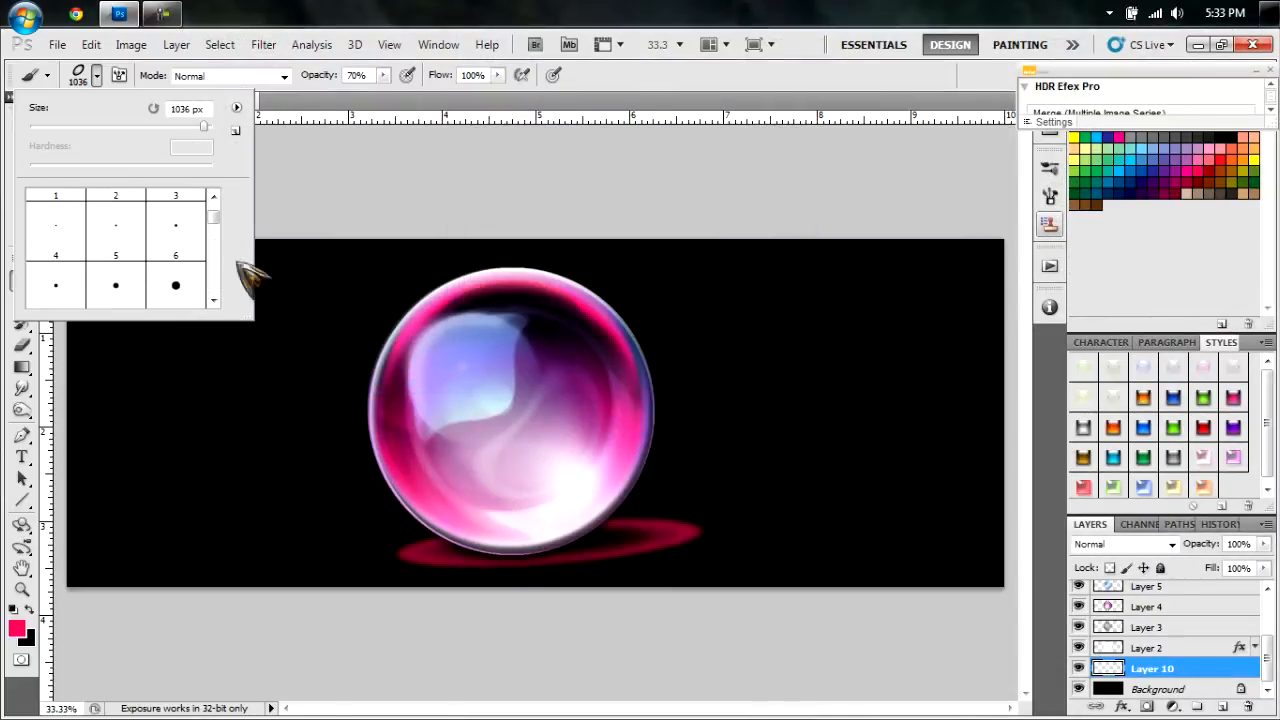
click(176, 285)
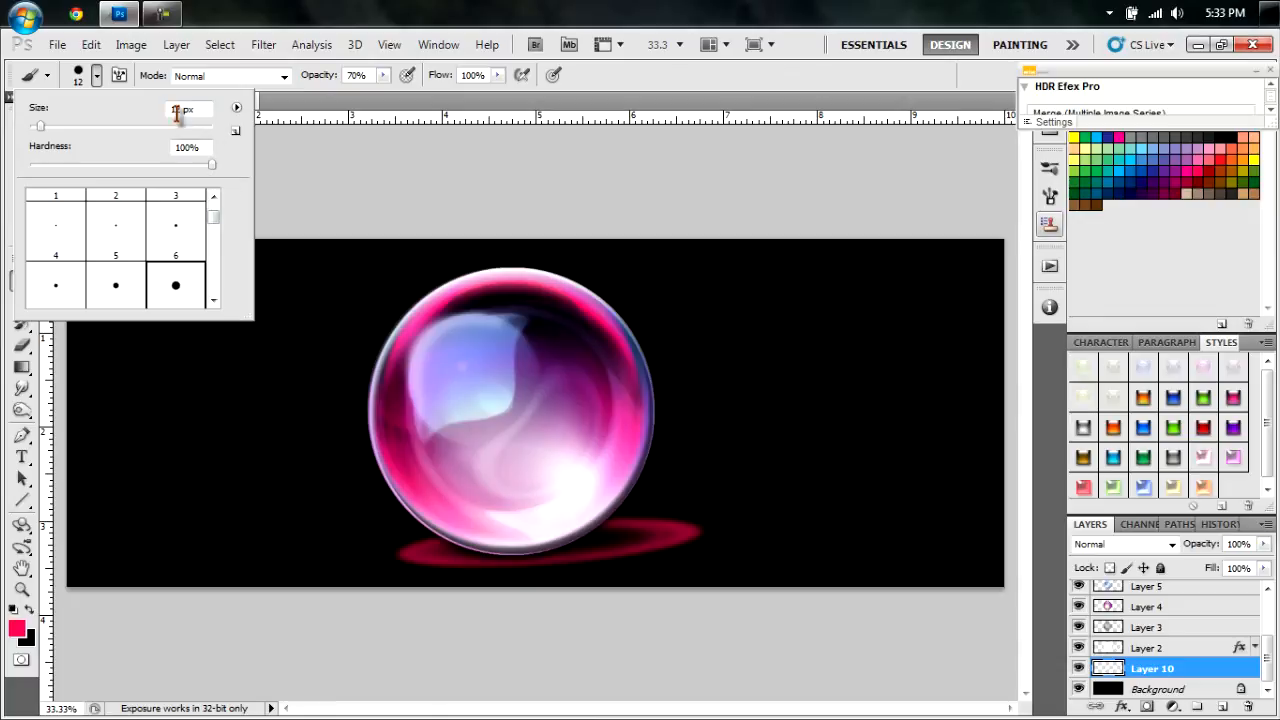
click(183, 127)
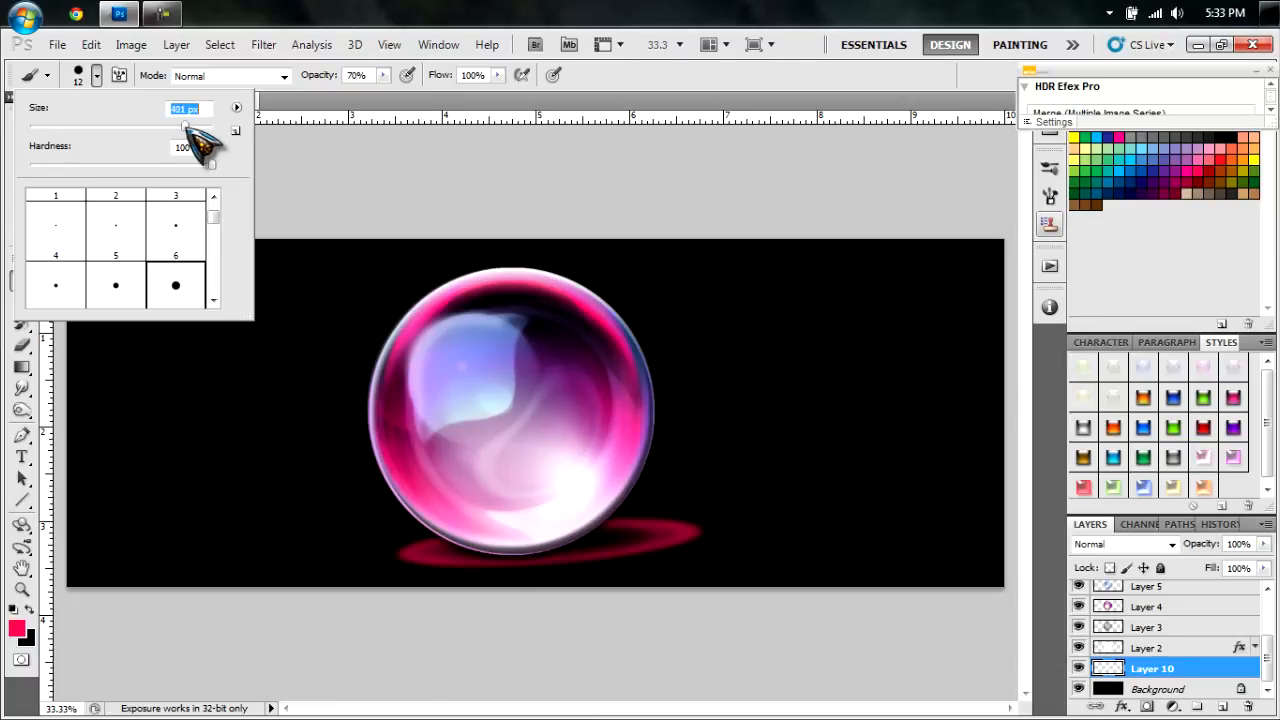
mouse_move(183, 127)
mouse_down()
mouse_move(154, 164)
mouse_move(30, 164)
mouse_up()
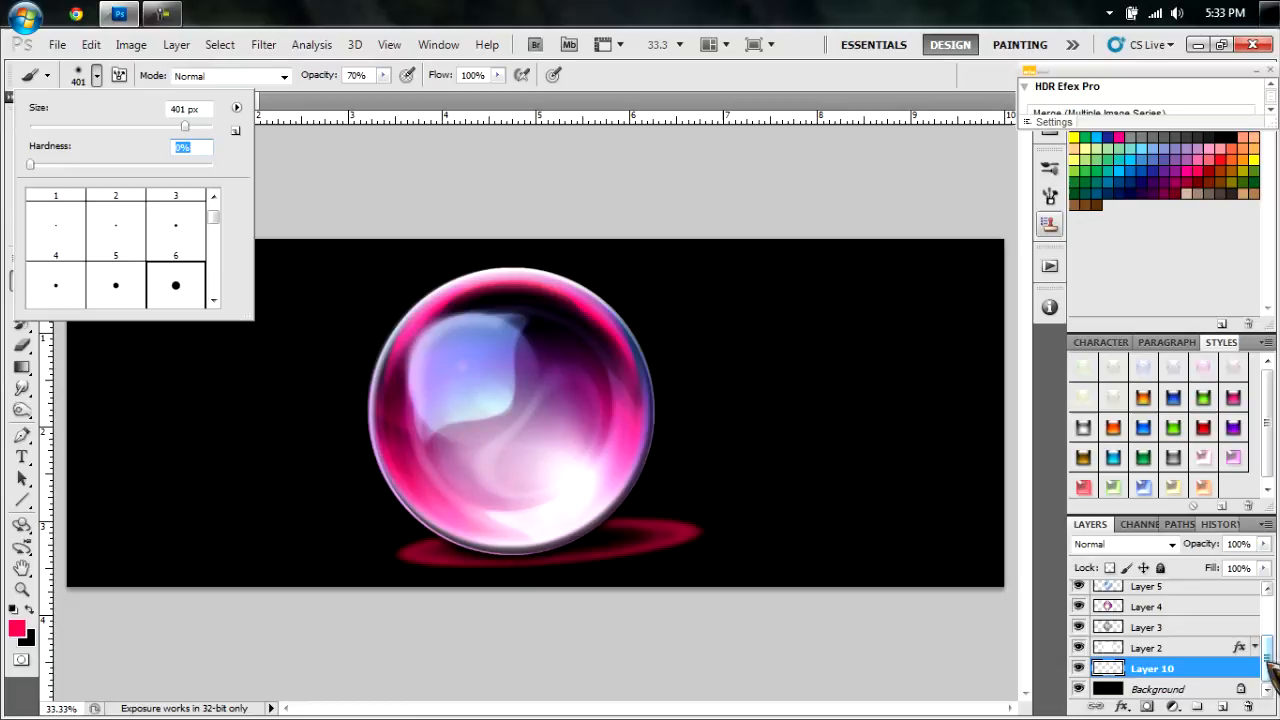
- Add a new layer above the top orb layer and dab the soft round brush twice in white at the orb's center
drag(1266, 660, 1276, 608)
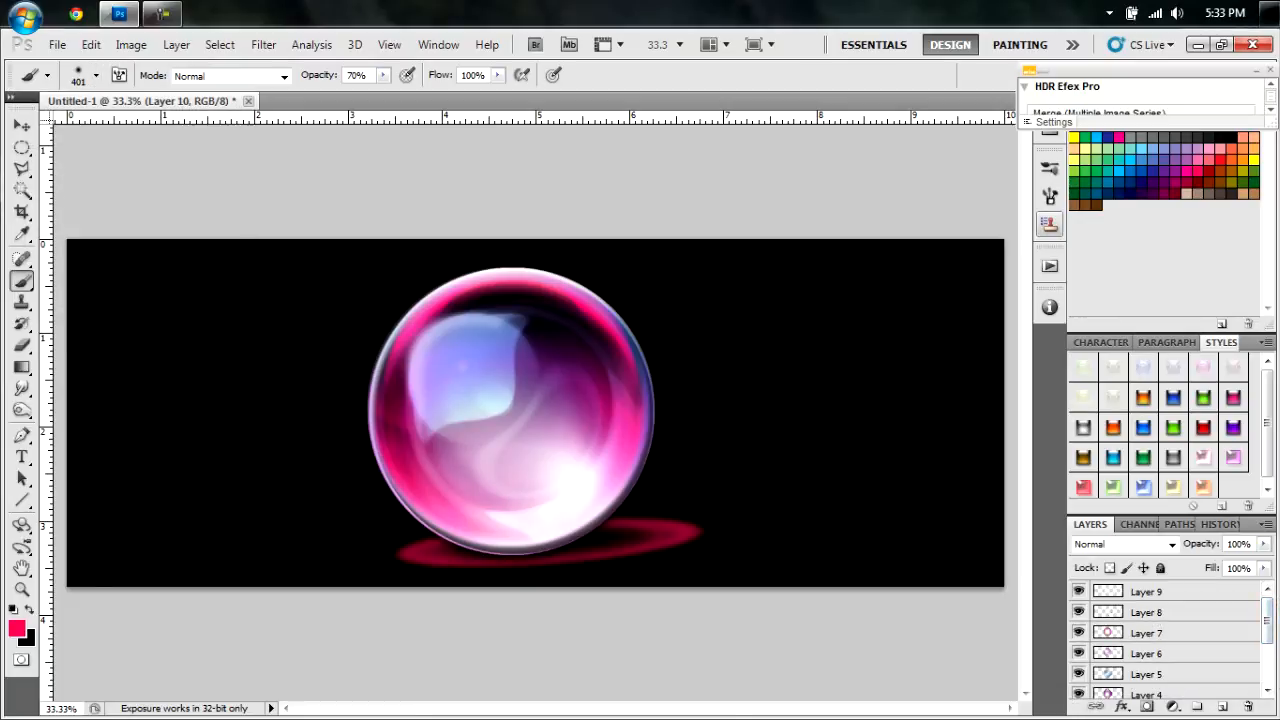
click(1190, 592)
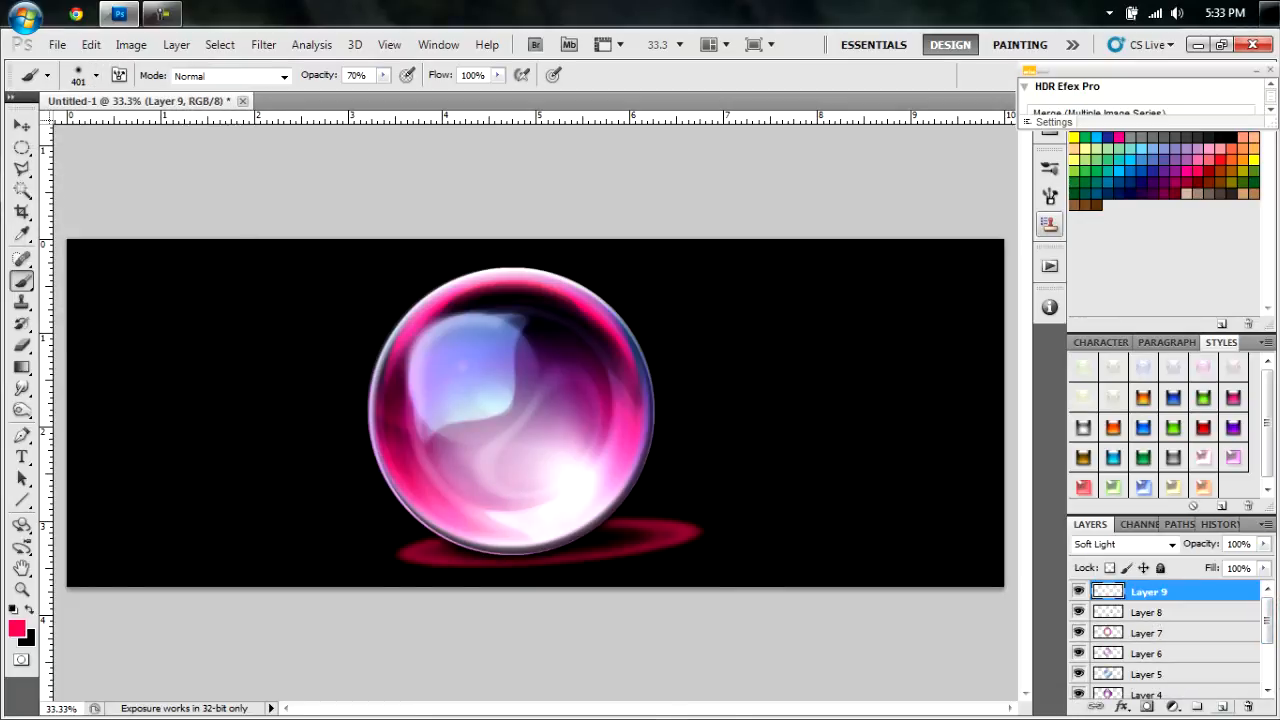
click(1222, 706)
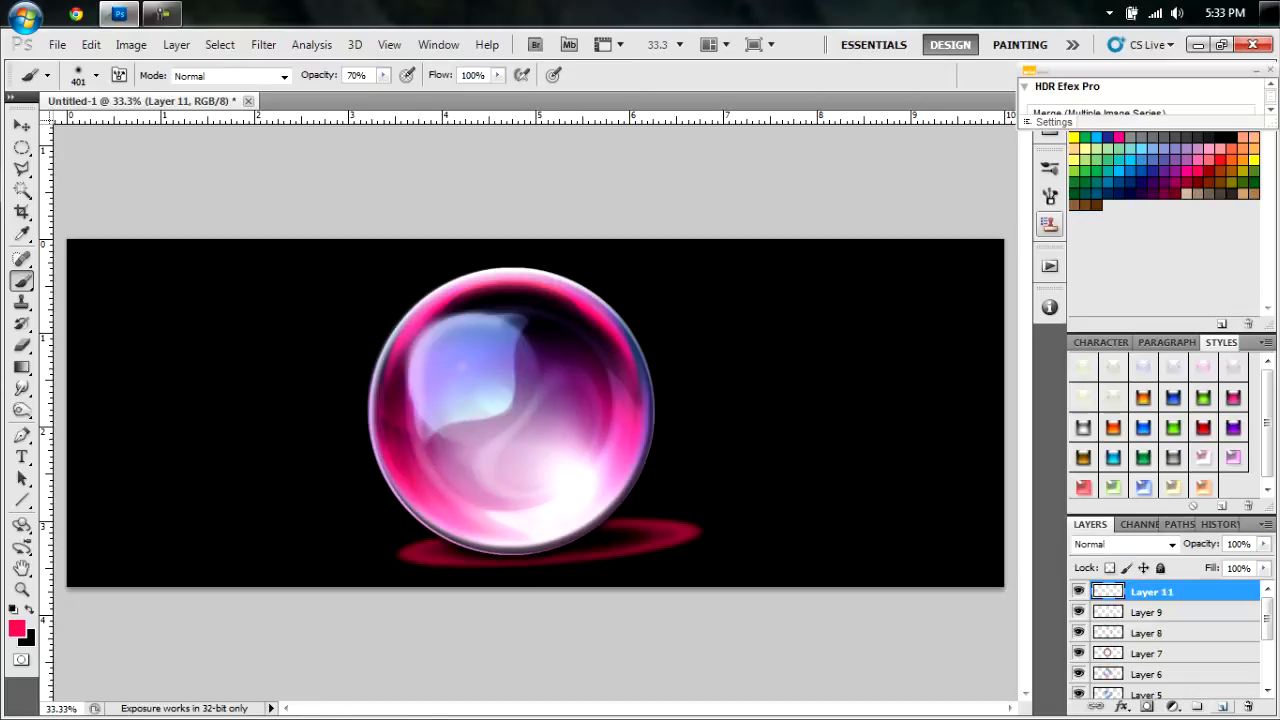
click(14, 608)
click(30, 609)
click(517, 404)
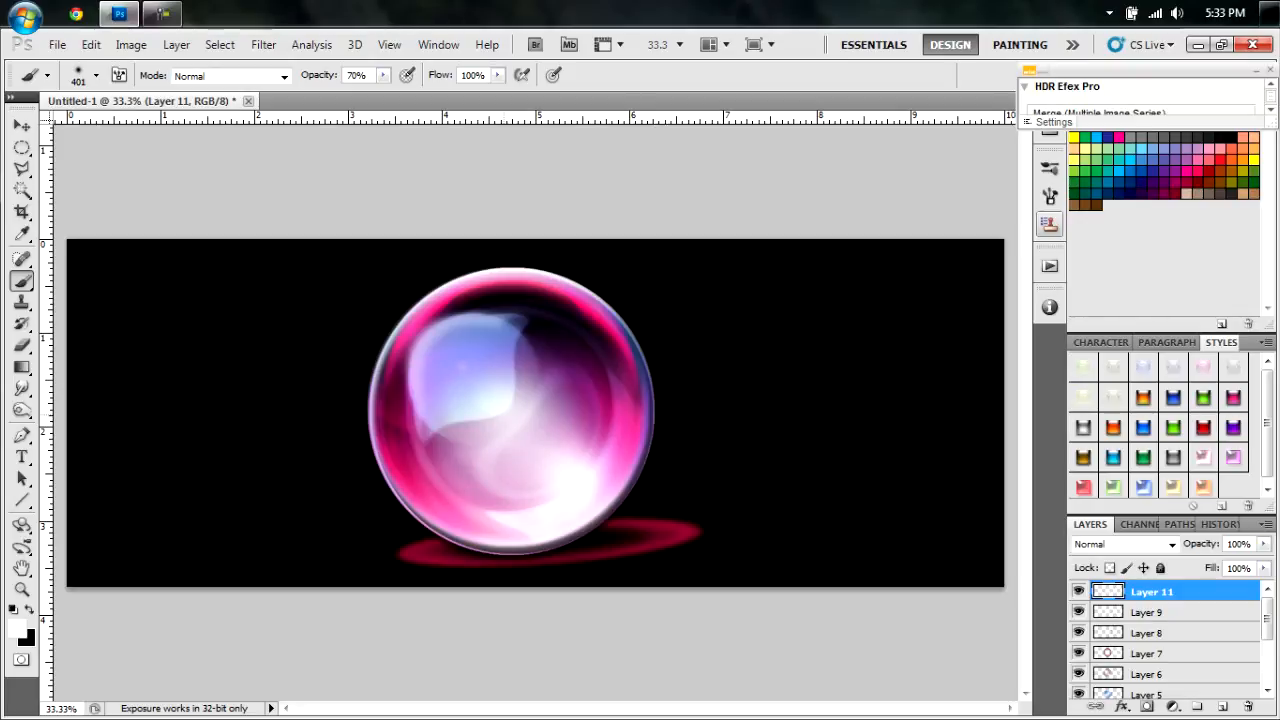
click(506, 404)
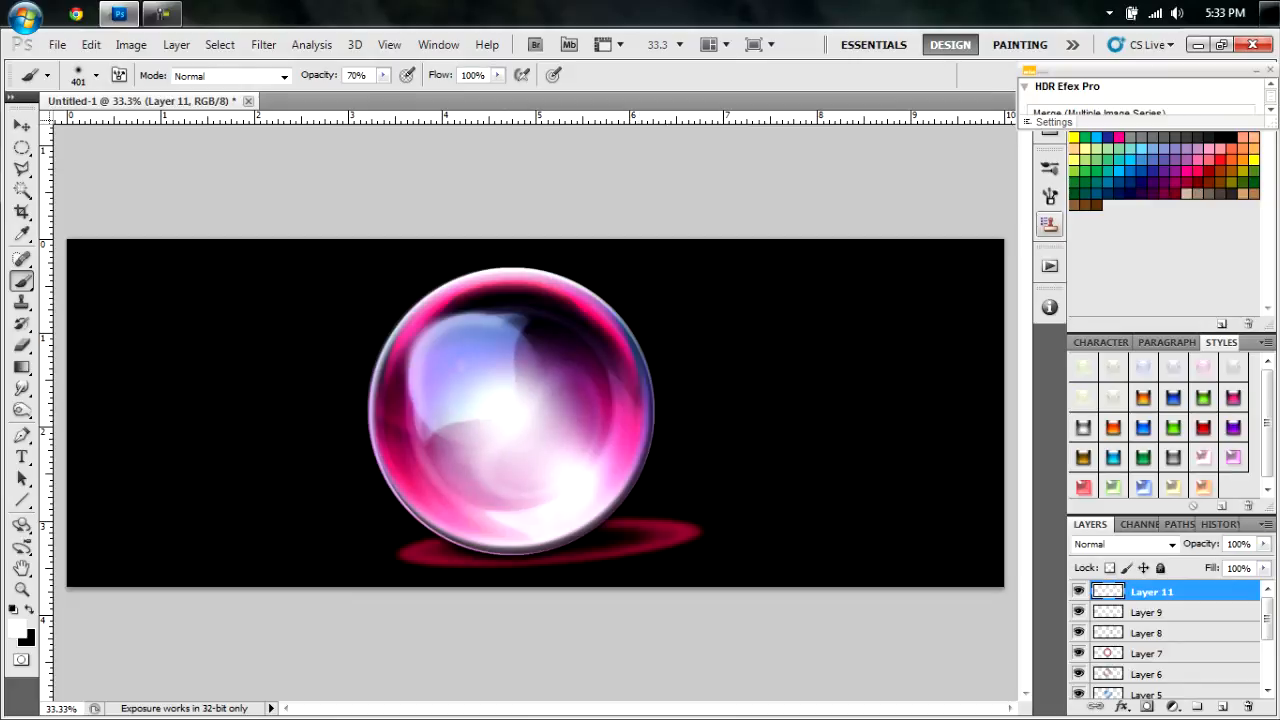